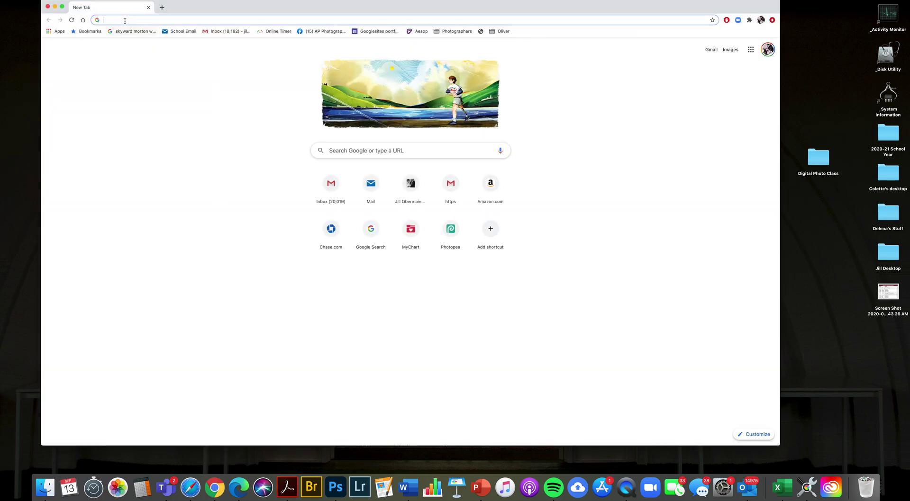
- Open the Photopea online editor at photopea.com
{"action": "type", "text": "photo"}
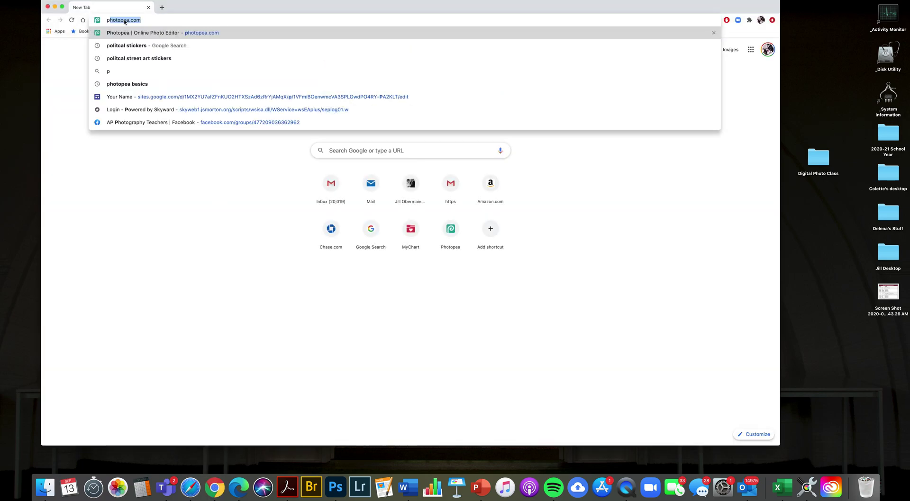
{"action": "type", "text": "pea.xo"}
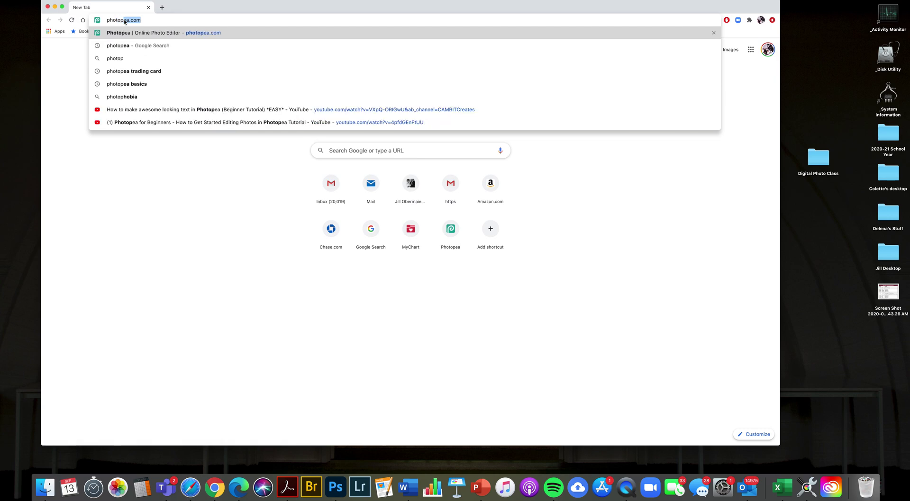
{"action": "key", "text": "BackSpace"}
{"action": "key", "text": "BackSpace"}
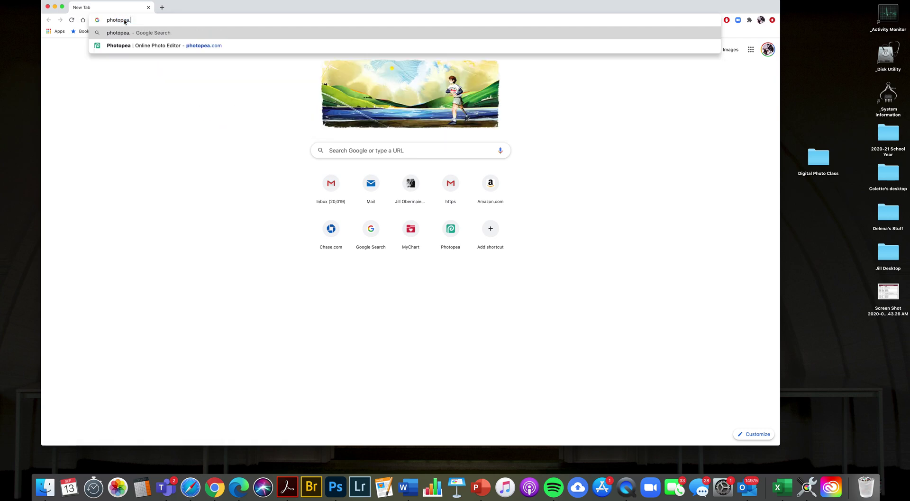
{"action": "type", "text": "co"}
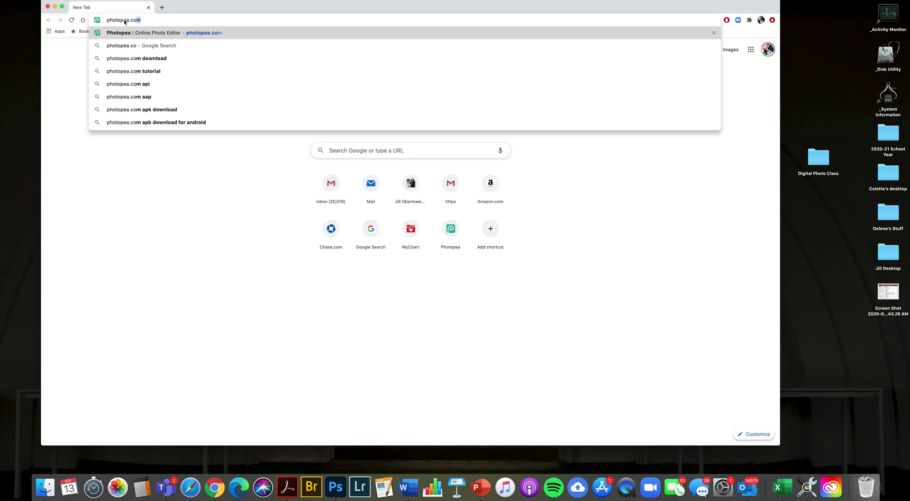
{"action": "key", "text": "Return"}
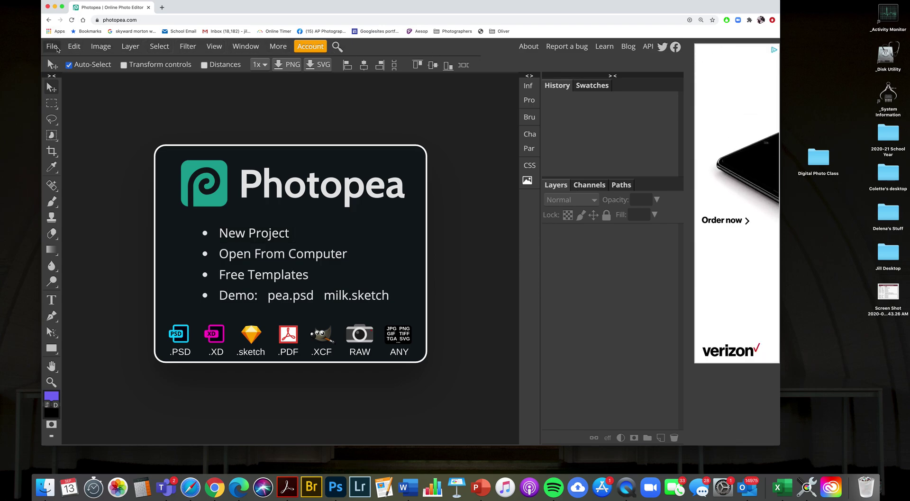
{"action": "left_click", "coordinate": [56, 48]}
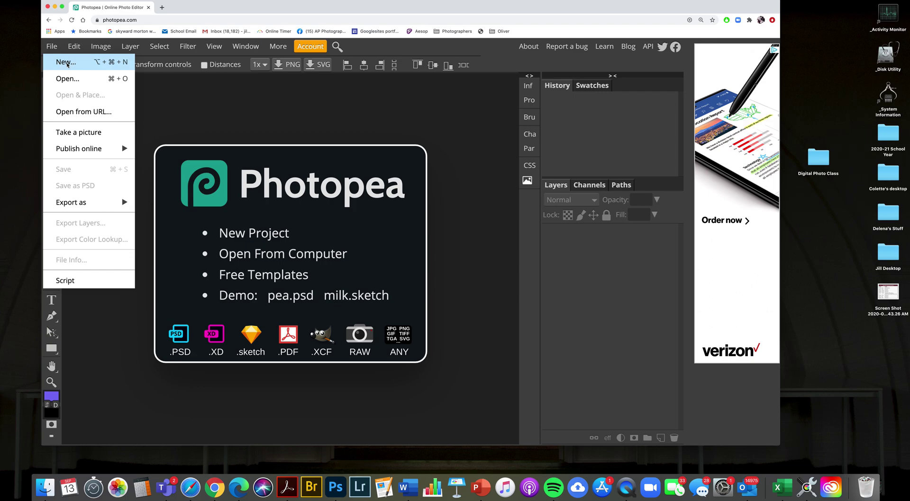
{"action": "left_click", "coordinate": [67, 63]}
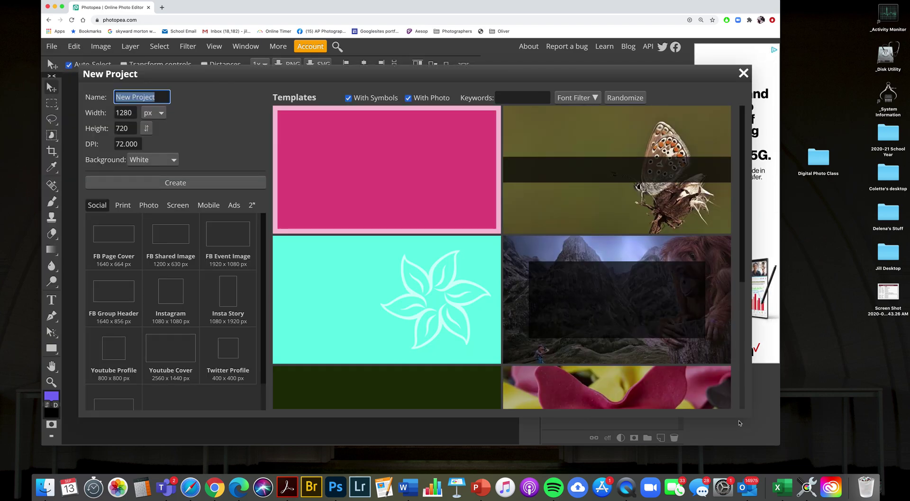
{"action": "key", "text": "Escape"}
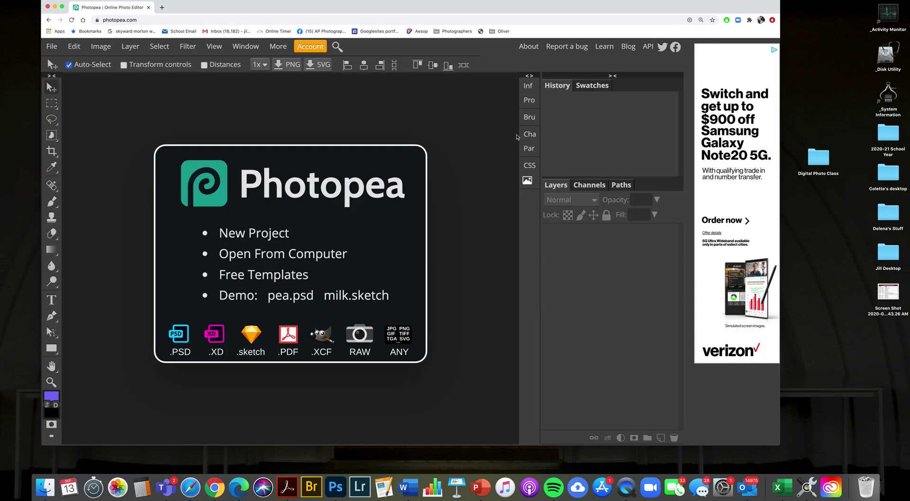
- Start a new project and name it with the student's full name followed by "ATC P1 V1"
{"action": "left_click", "coordinate": [247, 240]}
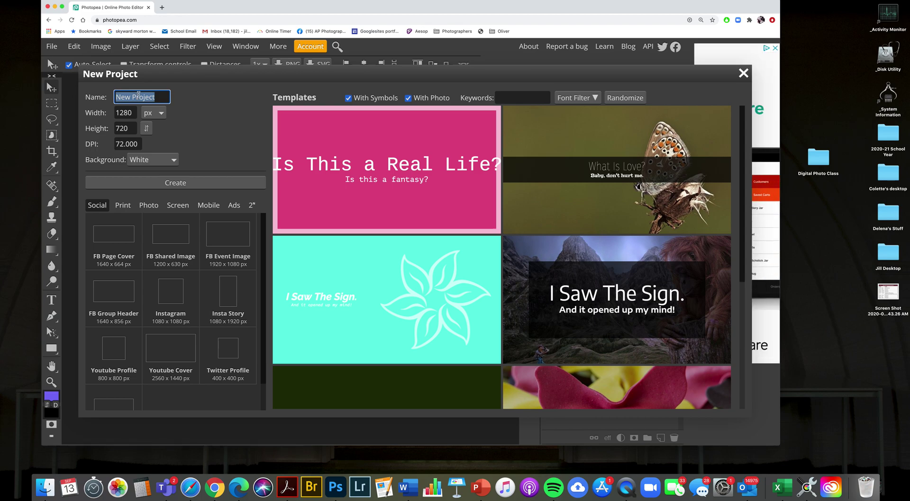
{"action": "type", "text": "Jill"}
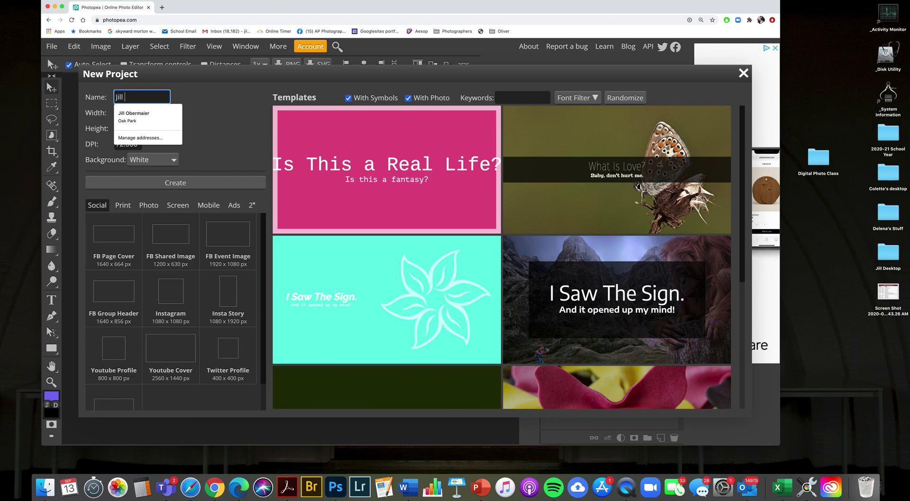
{"action": "type", "text": " Obermaie"}
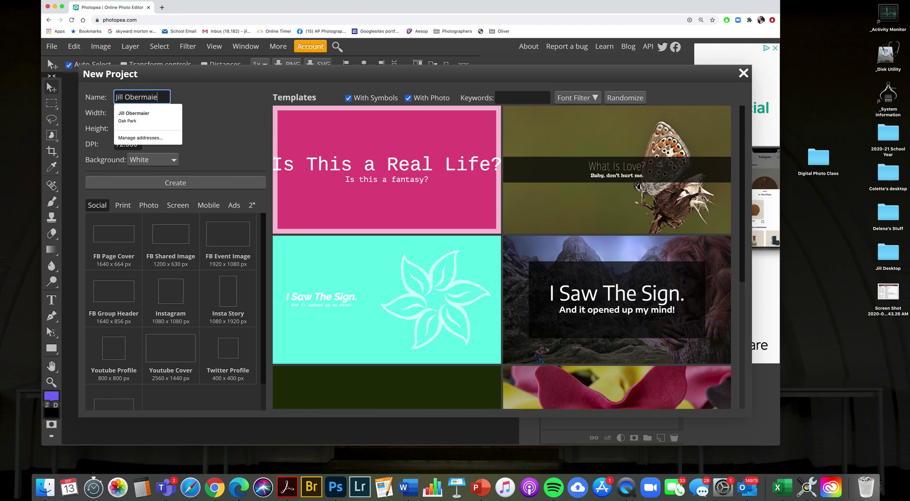
{"action": "type", "text": "r"}
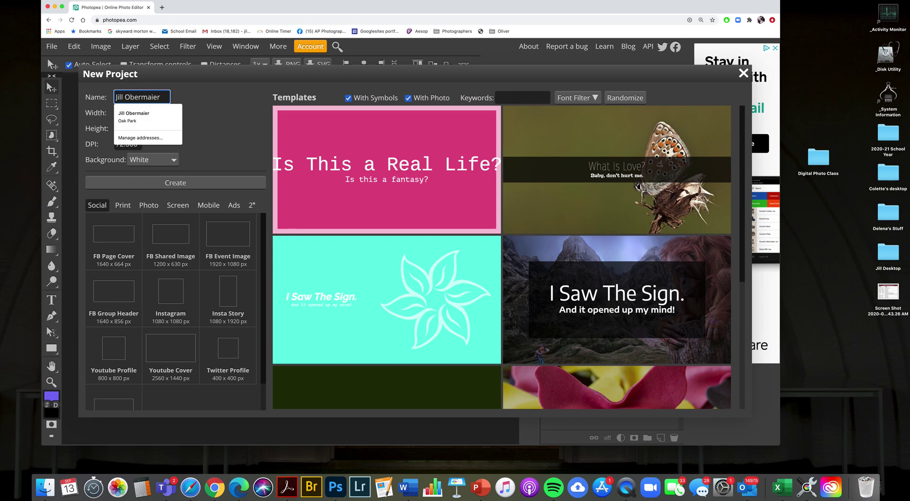
{"action": "type", "text": "ATC"}
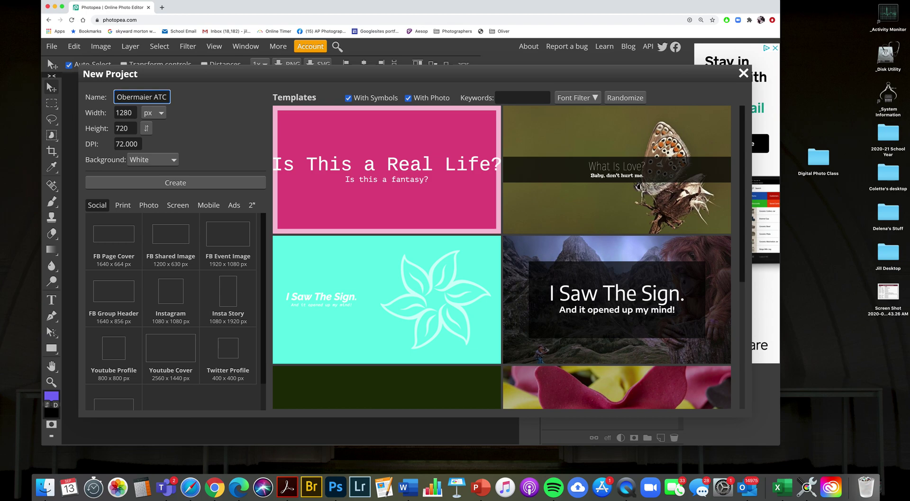
{"action": "type", "text": "P1 V1"}
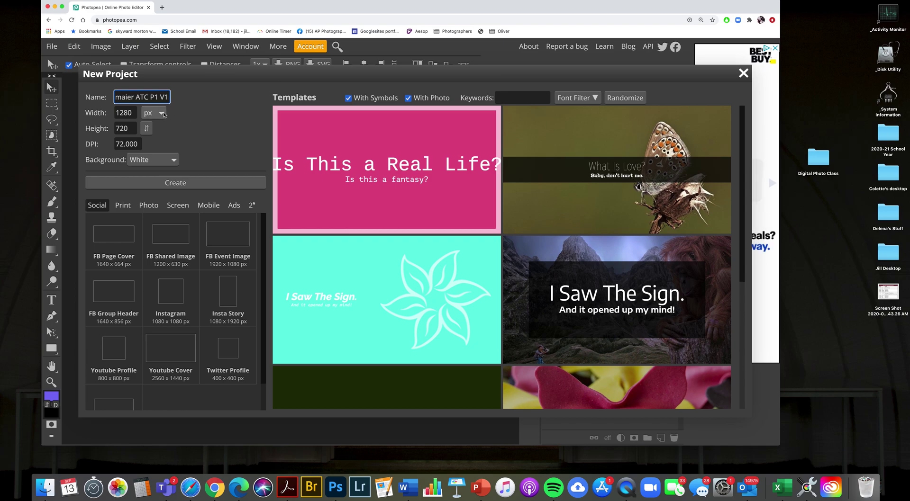
- Set the new project's units to inches, its width to 2.5 and its height to 3.5
{"action": "left_click", "coordinate": [162, 114]}
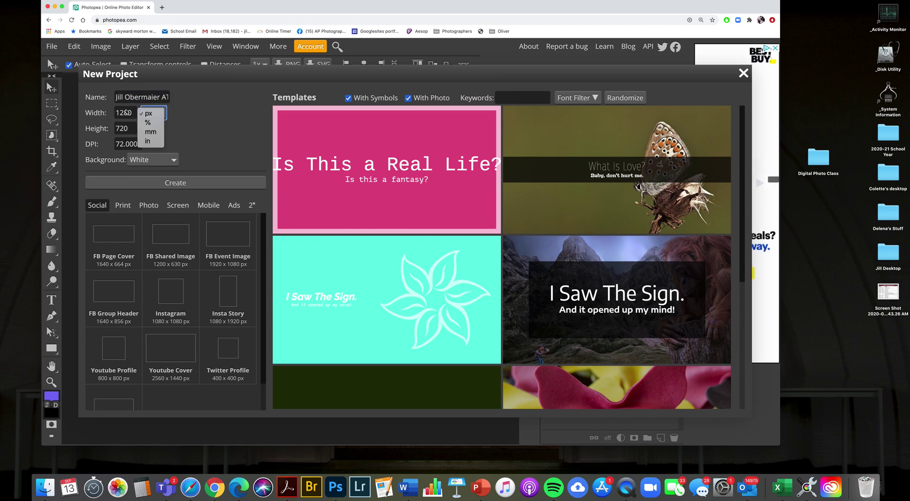
{"action": "left_click", "coordinate": [157, 144]}
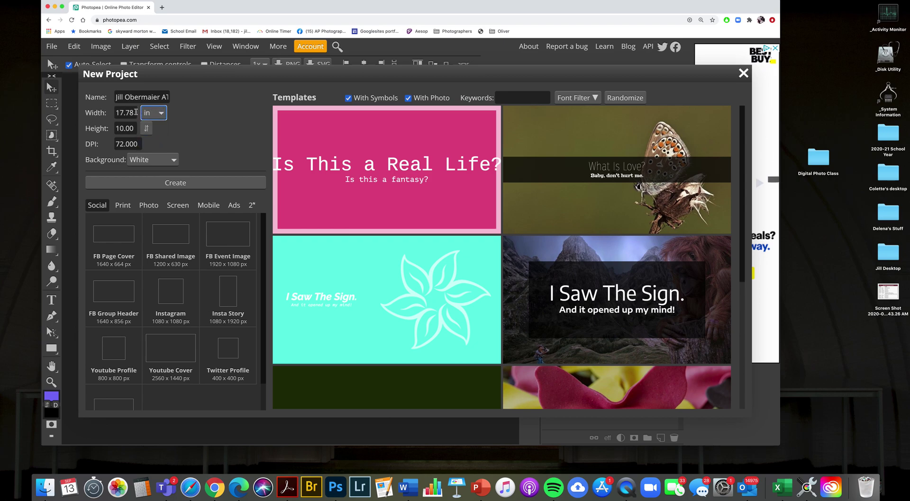
{"action": "left_click", "coordinate": [98, 112]}
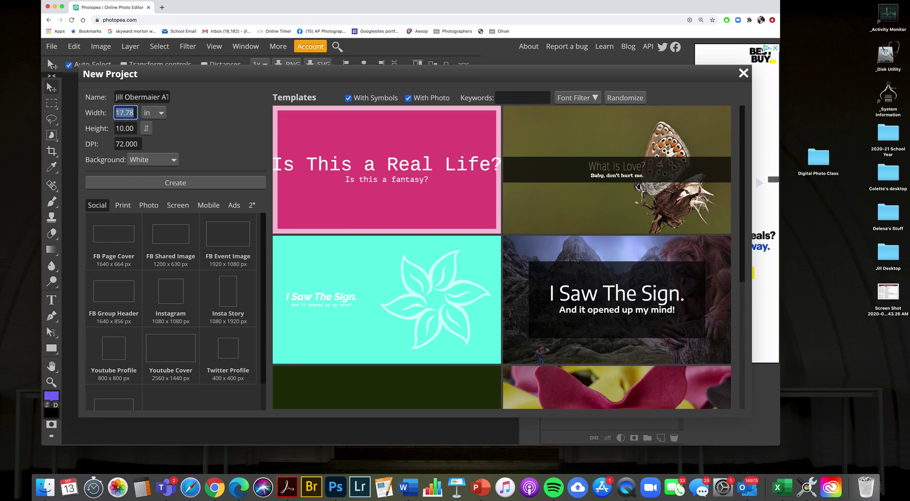
{"action": "type", "text": "2.5"}
{"action": "key", "text": "Tab"}
{"action": "type", "text": "3"}
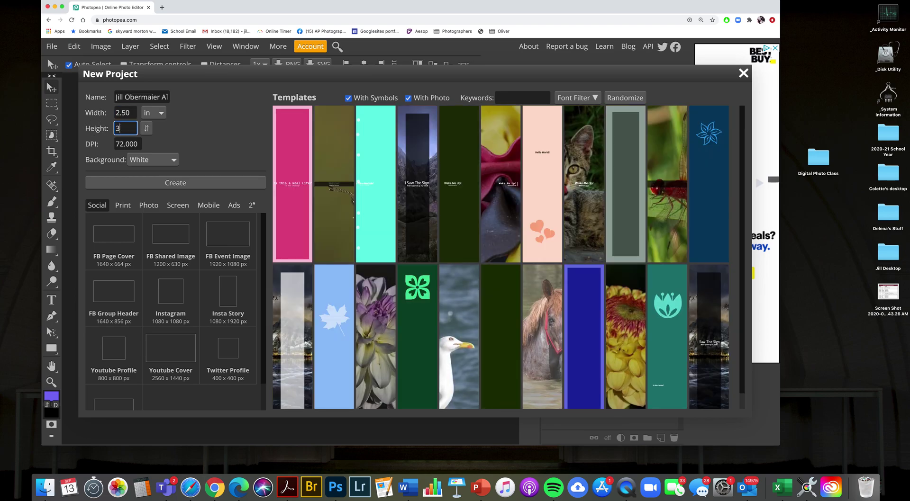
{"action": "type", "text": ".5"}
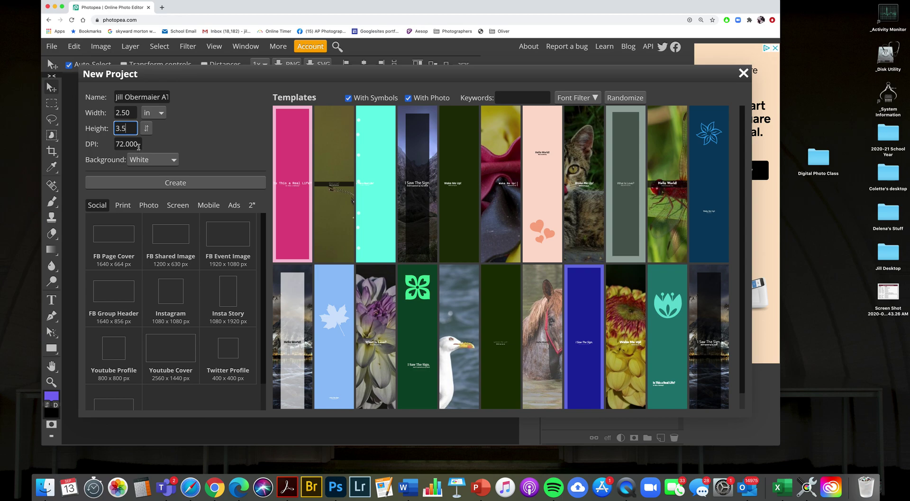
- Set the resolution to 300 DPI with a White background and create the project
{"action": "left_click", "coordinate": [116, 143]}
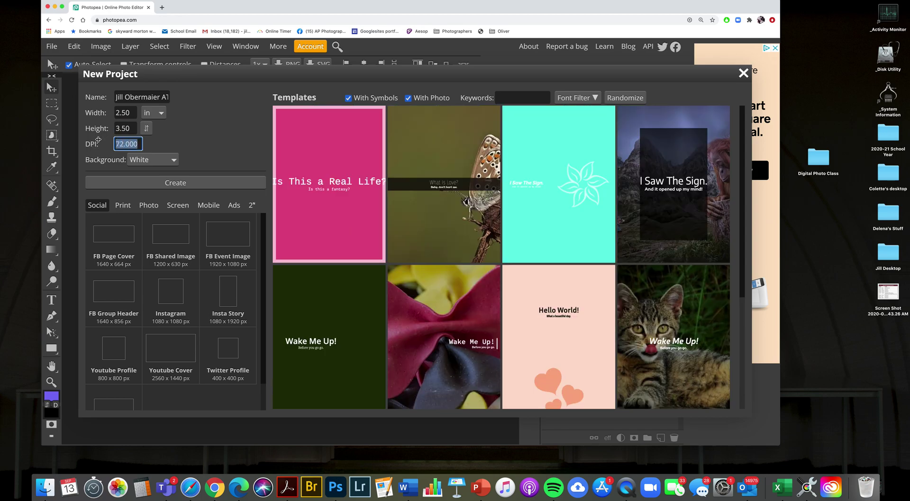
{"action": "type", "text": "300"}
{"action": "left_click", "coordinate": [169, 138]}
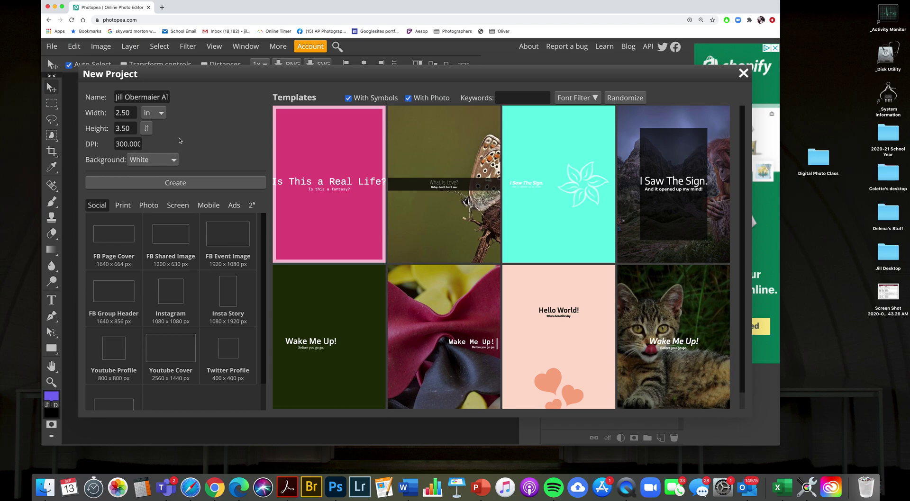
{"action": "left_click", "coordinate": [174, 161]}
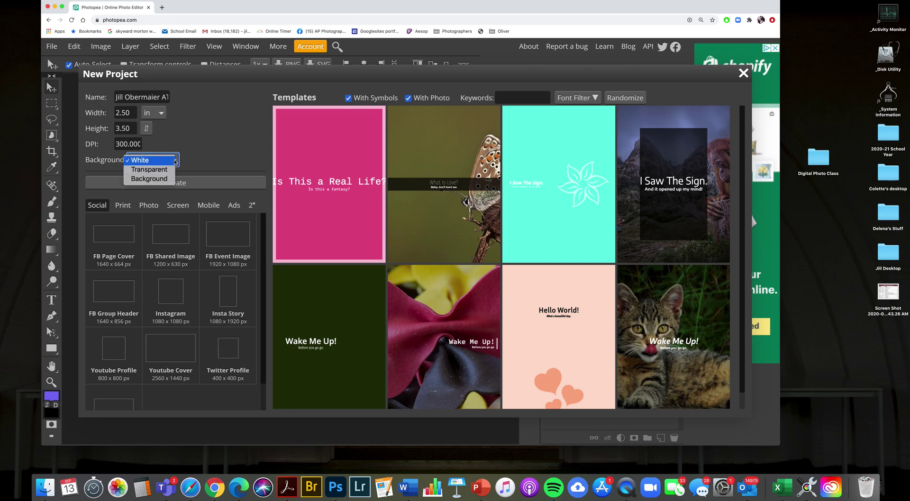
{"action": "left_click", "coordinate": [147, 162]}
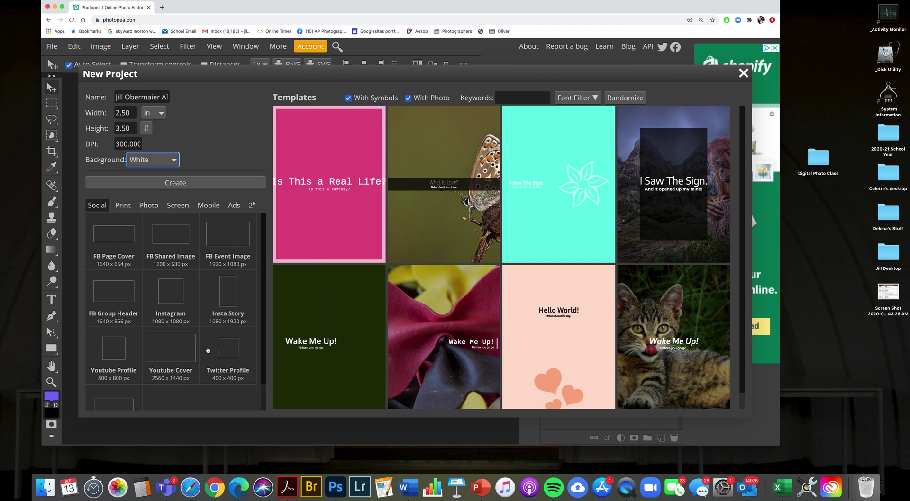
{"action": "left_click", "coordinate": [211, 184]}
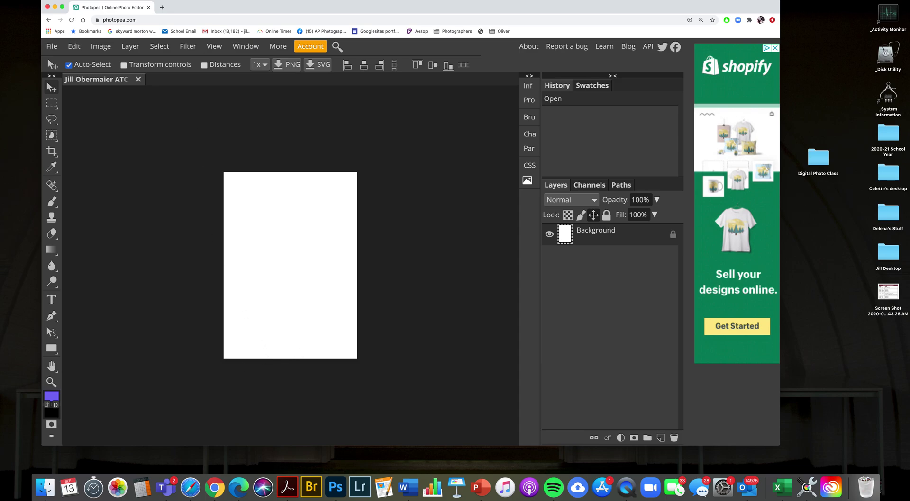
- Shift the browser window slightly across the desktop and switch to the Polygonal Lasso Select tool
{"action": "left_click_drag", "start_coordinate": [232, 5], "coordinate": [263, 5]}
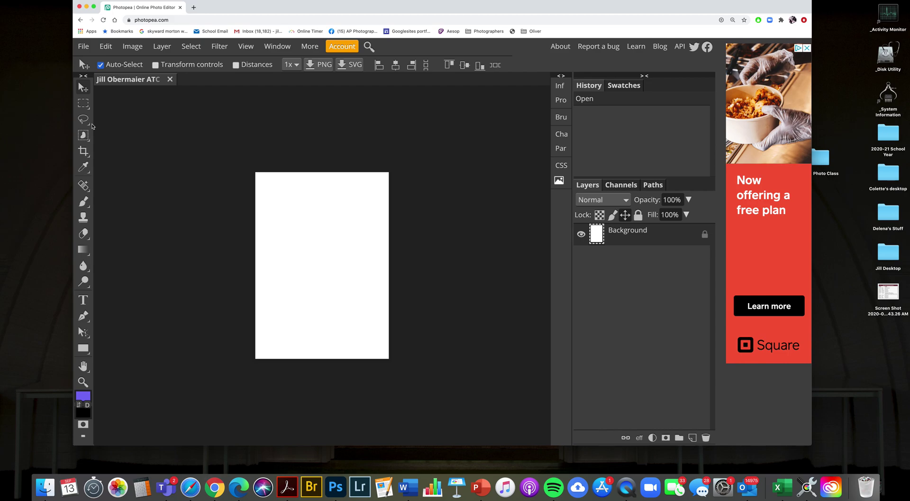
{"action": "left_click", "coordinate": [85, 121]}
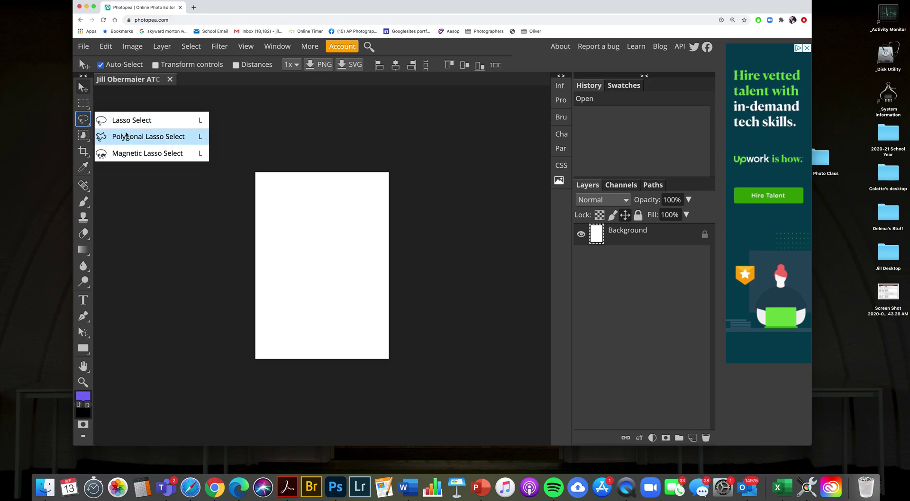
{"action": "left_click", "coordinate": [126, 136]}
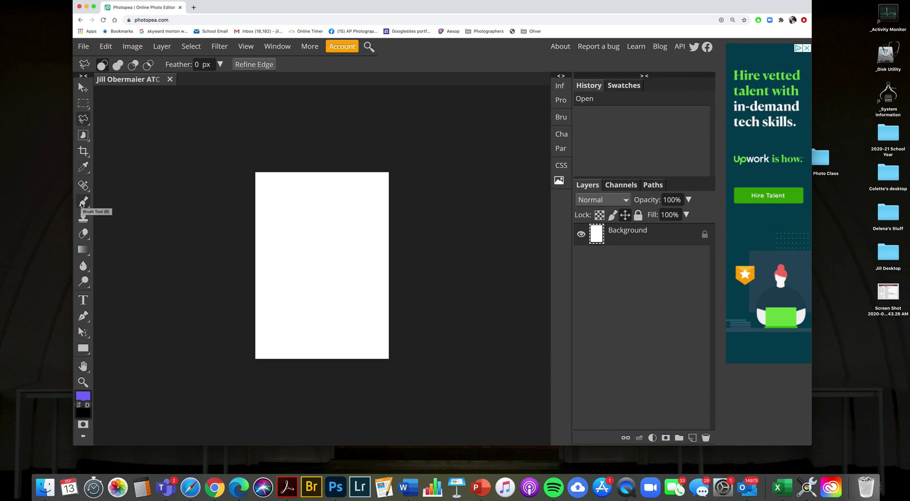
- Switch from the Gradient tool group to the Paint Bucket Tool
{"action": "right_click", "coordinate": [84, 250]}
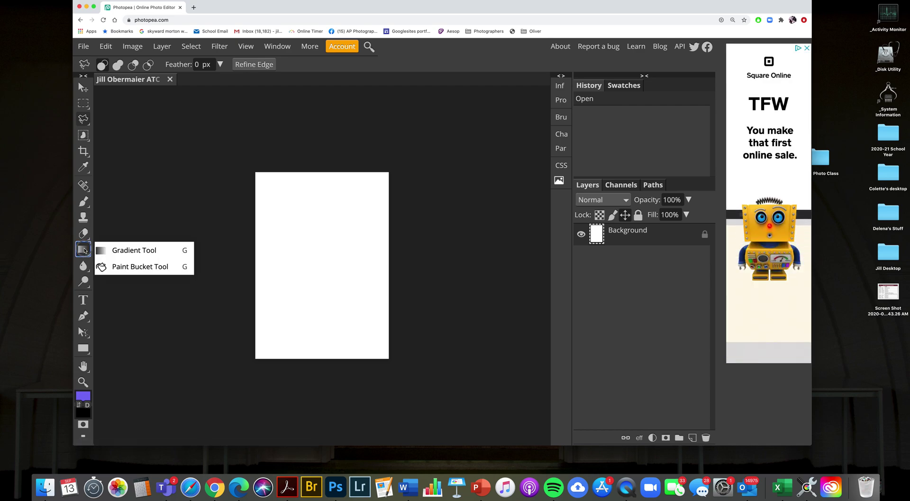
{"action": "left_click", "coordinate": [116, 247]}
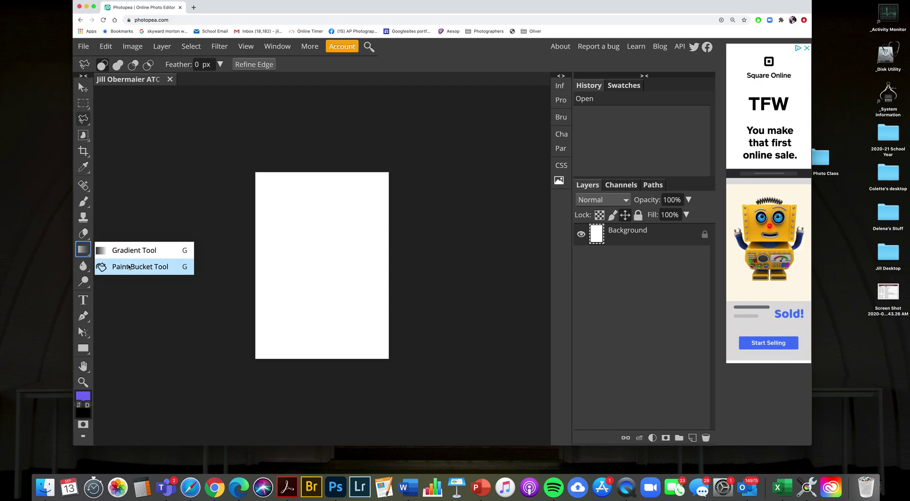
{"action": "left_click", "coordinate": [129, 267]}
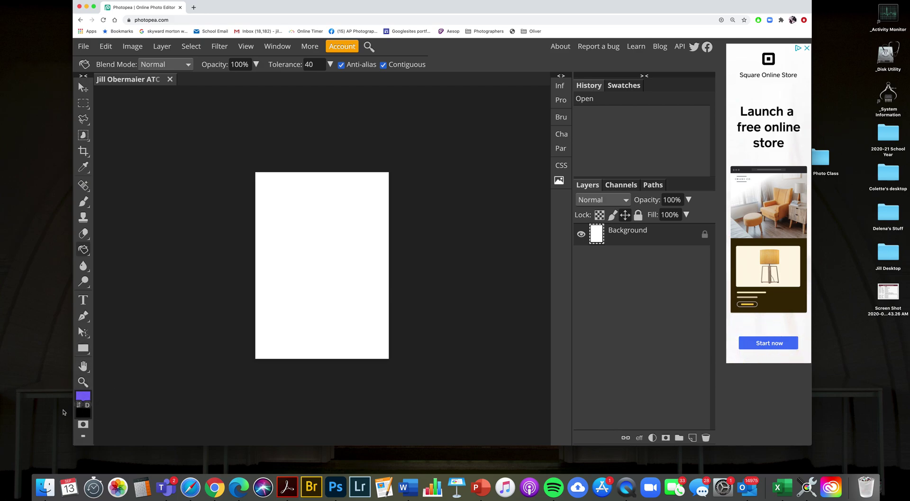
- Set the foreground color to the light turquoise 64f3ee in the Color Picker
{"action": "left_click", "coordinate": [83, 398]}
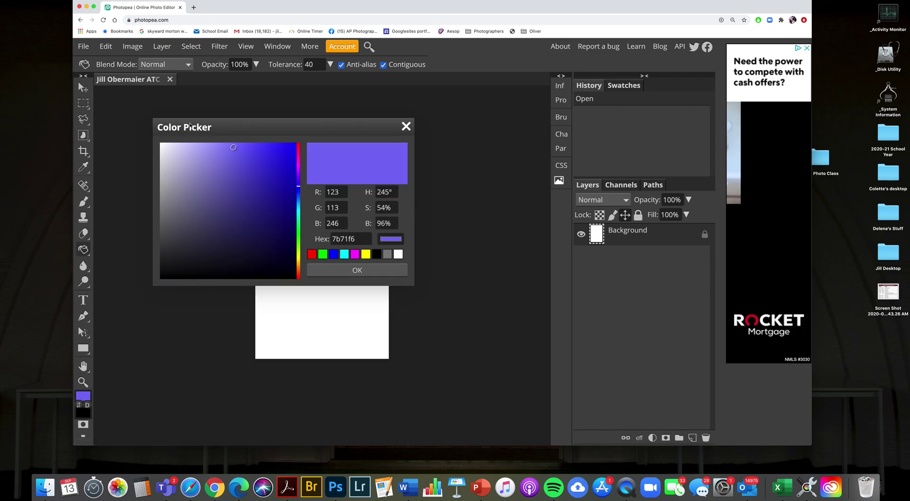
{"action": "left_click_drag", "start_coordinate": [281, 127], "coordinate": [288, 151]}
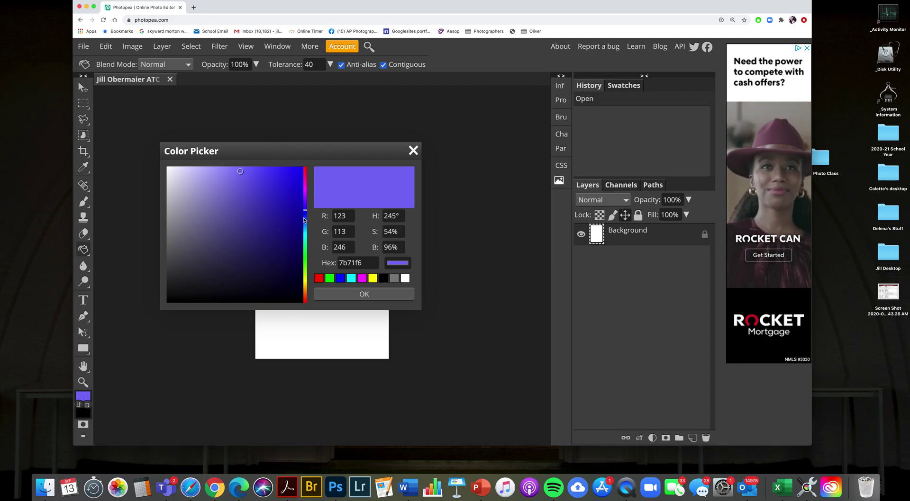
{"action": "mouse_move", "coordinate": [305, 220]}
{"action": "left_mouse_down"}
{"action": "mouse_move", "coordinate": [306, 170]}
{"action": "mouse_move", "coordinate": [304, 311]}
{"action": "mouse_move", "coordinate": [308, 237]}
{"action": "left_mouse_up"}
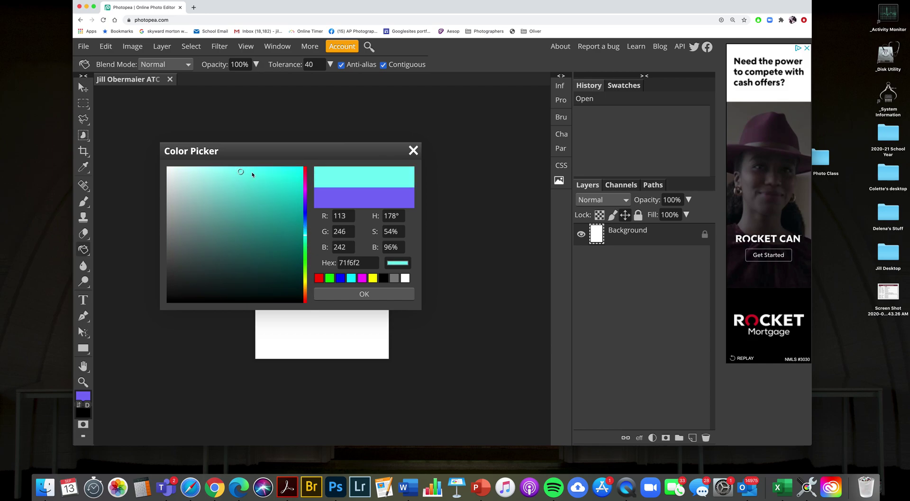
{"action": "left_click_drag", "start_coordinate": [241, 172], "coordinate": [300, 170]}
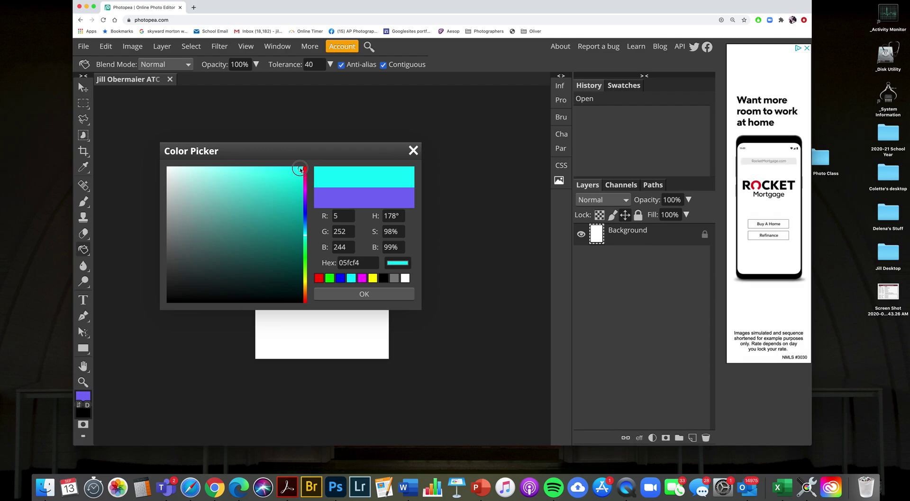
{"action": "mouse_move", "coordinate": [300, 170]}
{"action": "left_mouse_down"}
{"action": "mouse_move", "coordinate": [163, 169]}
{"action": "mouse_move", "coordinate": [304, 170]}
{"action": "mouse_move", "coordinate": [305, 306]}
{"action": "mouse_move", "coordinate": [303, 167]}
{"action": "mouse_move", "coordinate": [188, 239]}
{"action": "mouse_move", "coordinate": [308, 170]}
{"action": "left_mouse_up"}
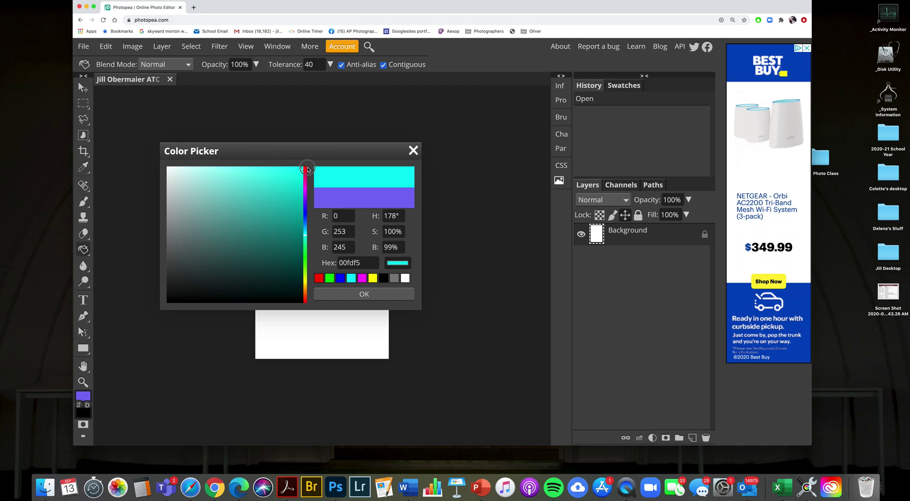
{"action": "left_click_drag", "start_coordinate": [307, 169], "coordinate": [247, 175]}
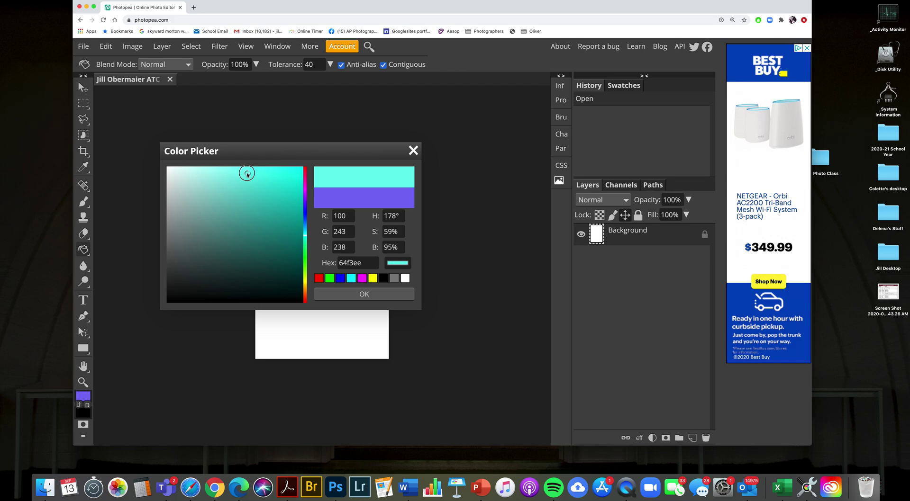
{"action": "left_click", "coordinate": [377, 292]}
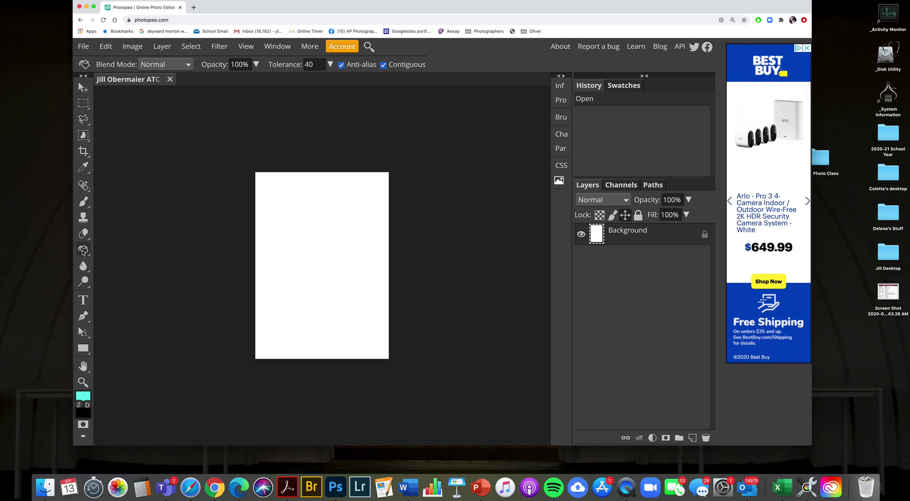
- Fill the blank card's Background layer with the turquoise foreground color using the Paint Bucket Tool
{"action": "right_click", "coordinate": [83, 252]}
{"action": "left_click", "coordinate": [124, 269]}
{"action": "left_click", "coordinate": [311, 270]}
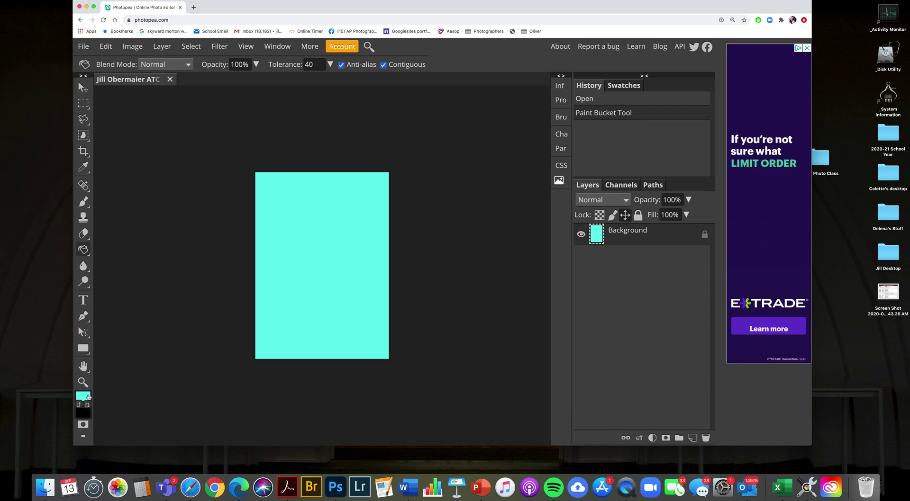
- Change the foreground color to purple d564f3 and refill the card background with it
{"action": "left_click", "coordinate": [84, 397]}
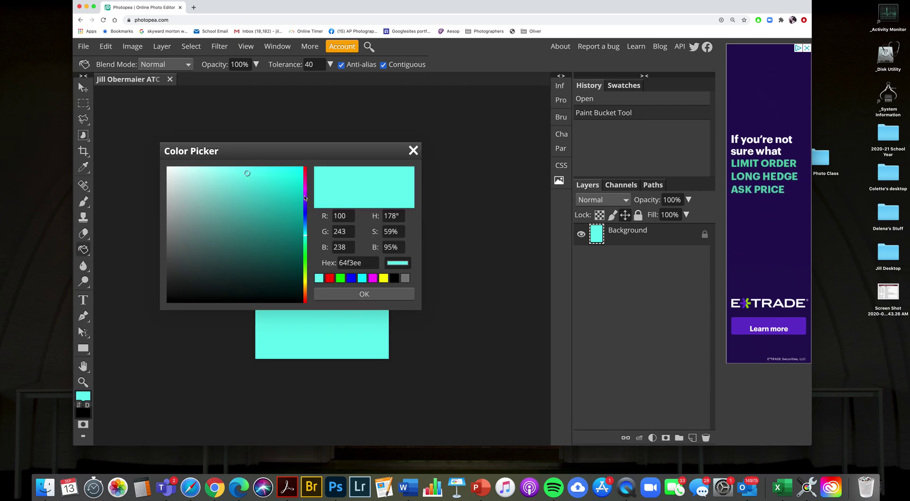
{"action": "left_click", "coordinate": [304, 194]}
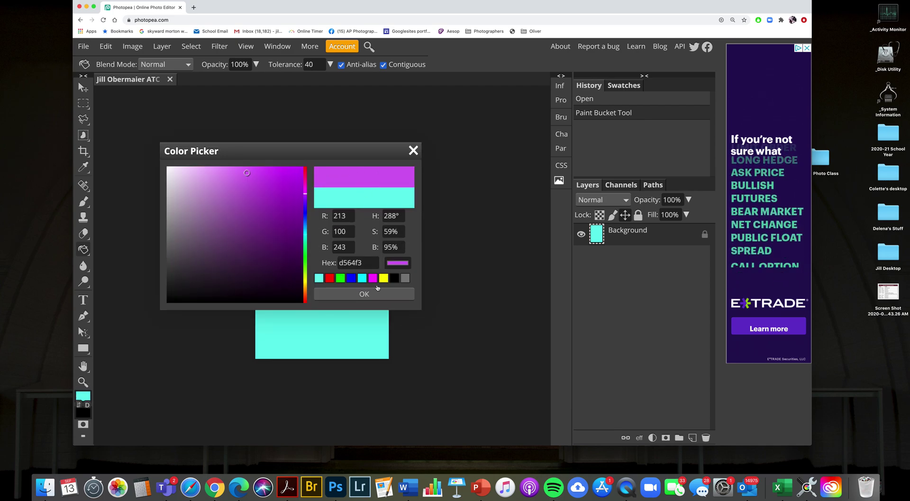
{"action": "left_click", "coordinate": [364, 294]}
{"action": "left_click", "coordinate": [351, 297]}
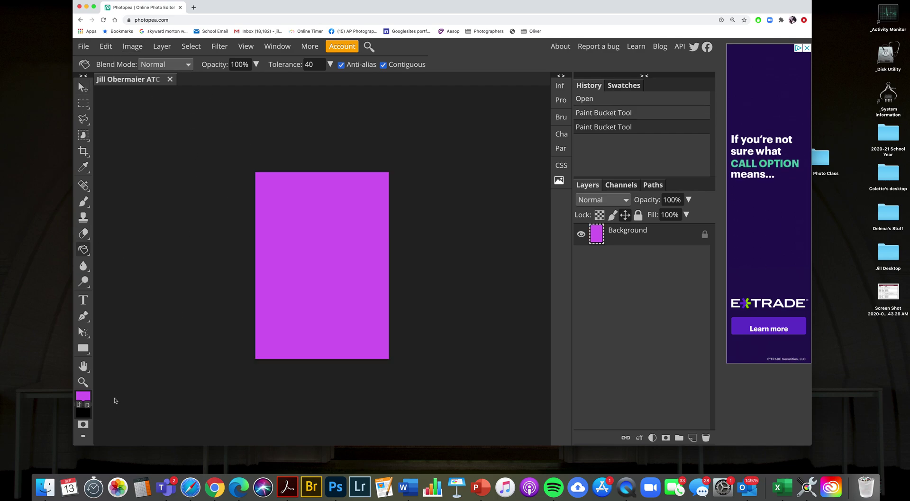
- Change the foreground color to a light sky blue and refill the card background with it
{"action": "left_click", "coordinate": [83, 396]}
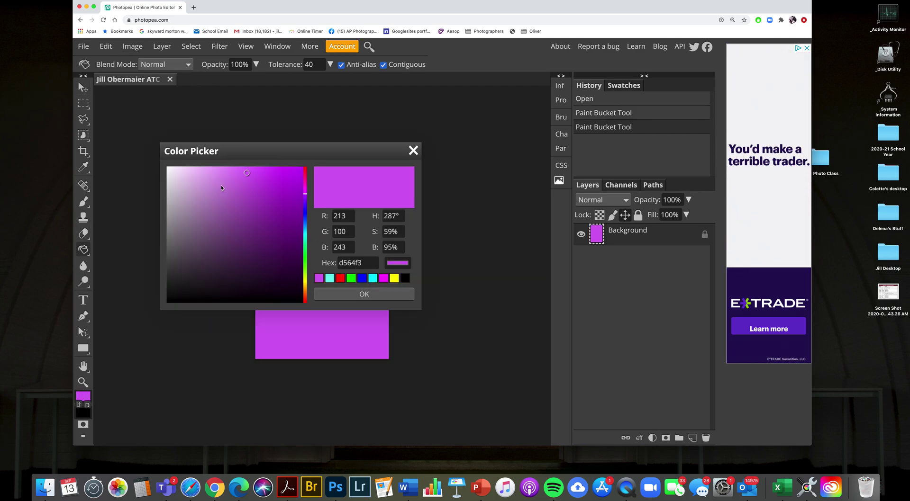
{"action": "left_click_drag", "start_coordinate": [304, 196], "coordinate": [313, 235]}
{"action": "left_click", "coordinate": [349, 294]}
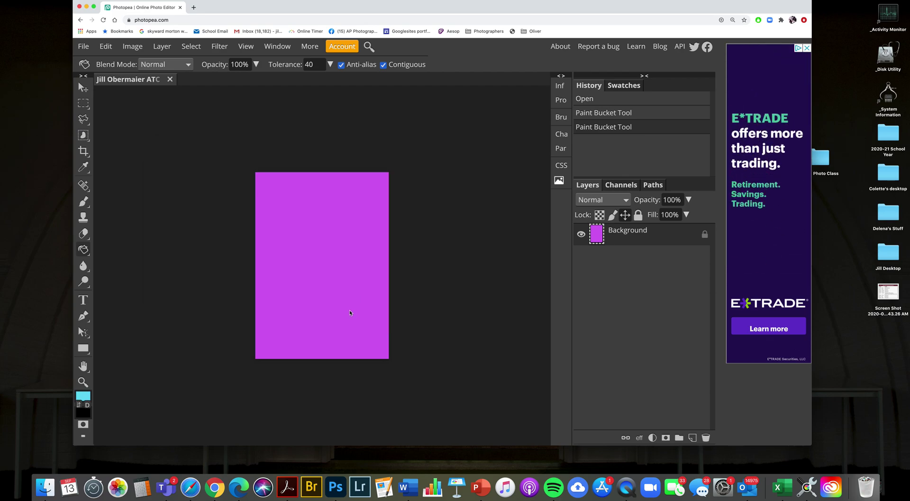
{"action": "left_click", "coordinate": [345, 315]}
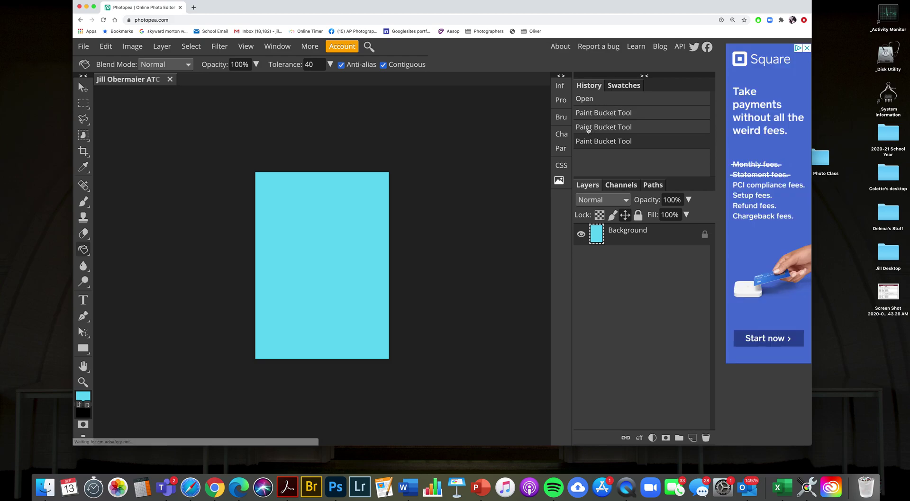
- Revert the document to its first Paint Bucket fill through the history
{"action": "left_click", "coordinate": [588, 127]}
{"action": "left_click", "coordinate": [590, 114]}
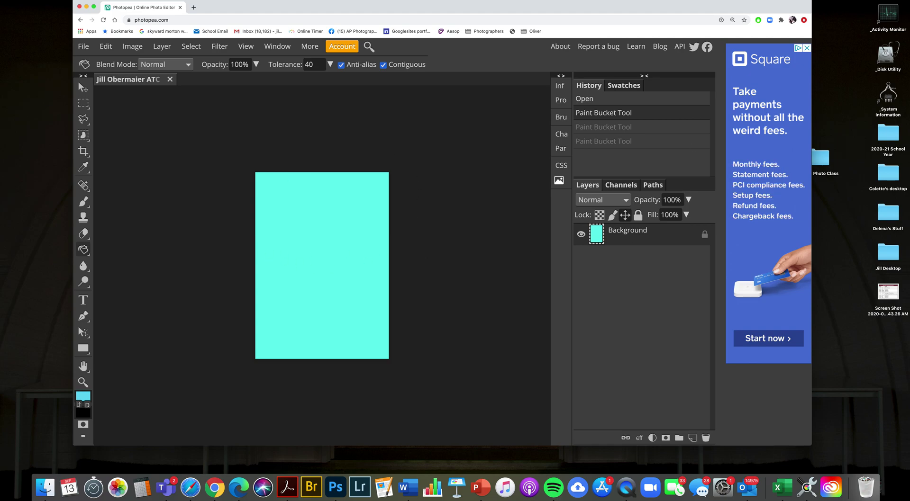
- Uncover the desktop's Digital Photo Class folder, open its Artist Trading Cards subfolder in Finder, and position that window so the image files are reachable
{"action": "left_click_drag", "start_coordinate": [739, 5], "coordinate": [669, 5]}
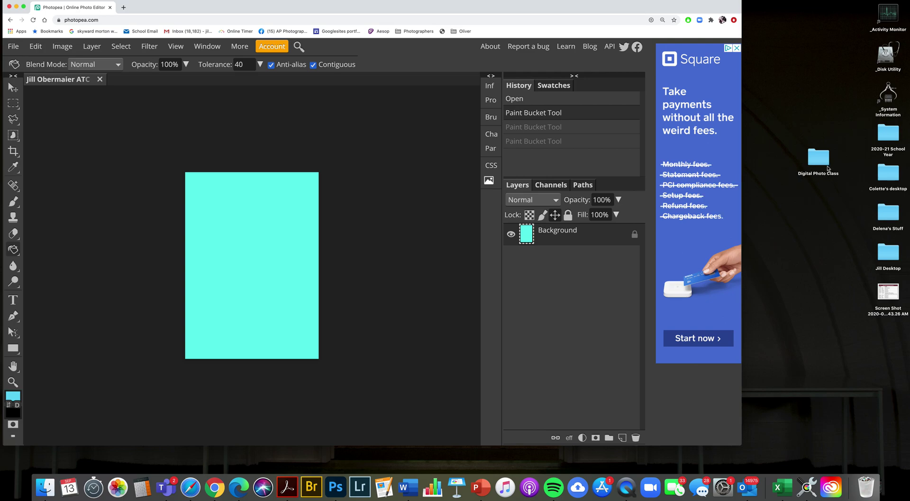
{"action": "double_click", "coordinate": [819, 159]}
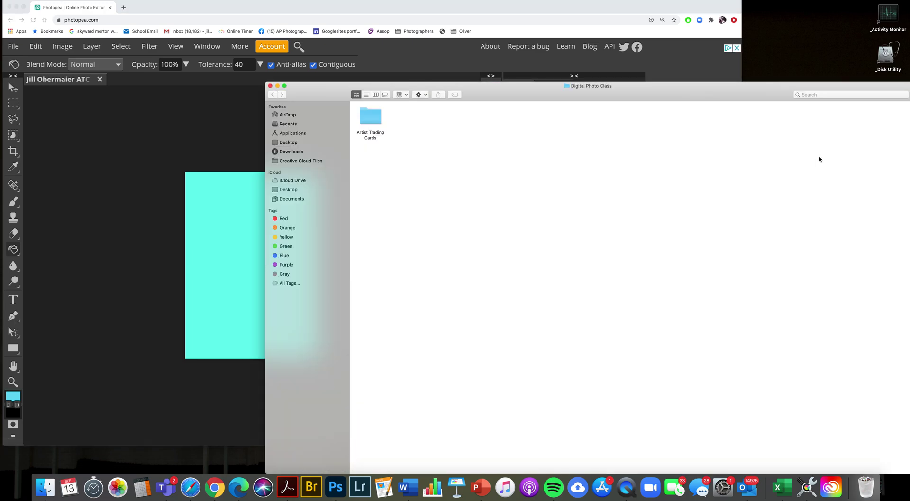
{"action": "left_click_drag", "start_coordinate": [482, 92], "coordinate": [593, 92]}
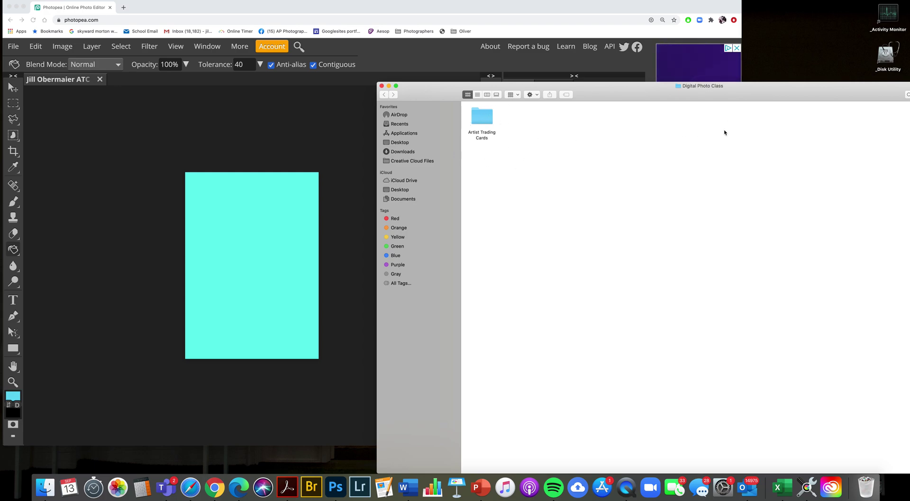
{"action": "double_click", "coordinate": [482, 119]}
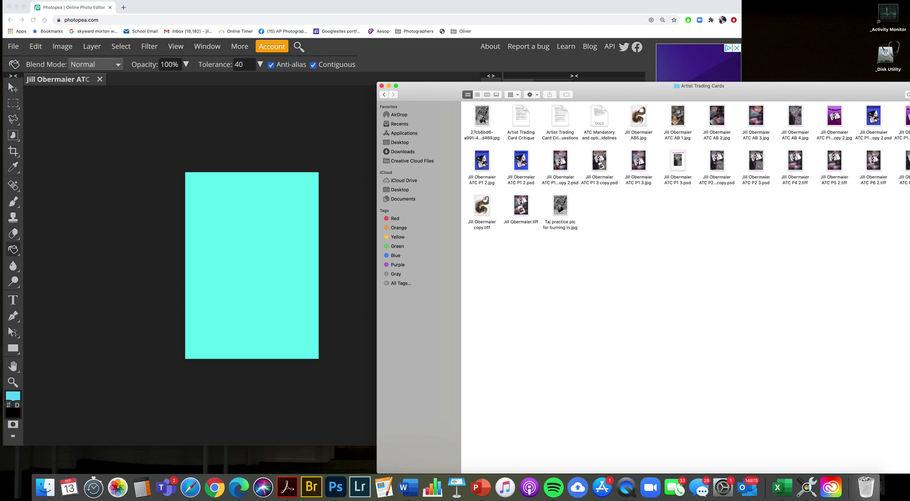
{"action": "left_click_drag", "start_coordinate": [748, 98], "coordinate": [713, 98]}
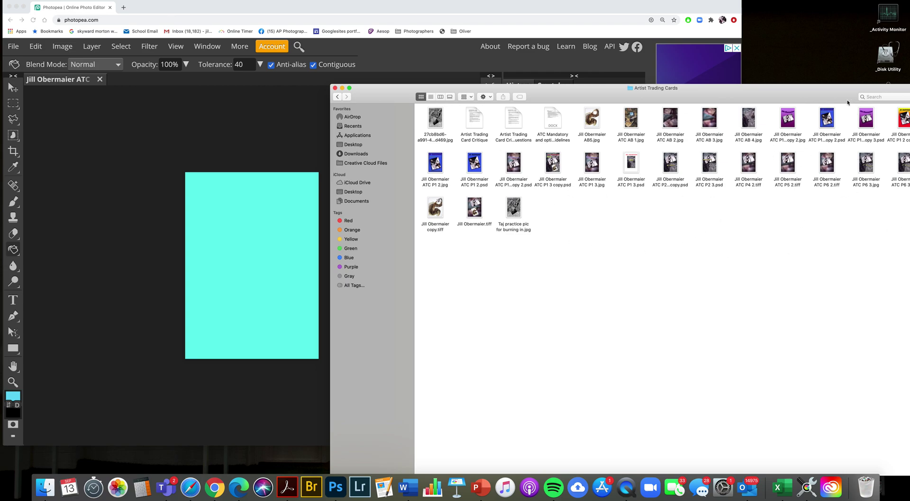
{"action": "left_click_drag", "start_coordinate": [847, 102], "coordinate": [794, 100]}
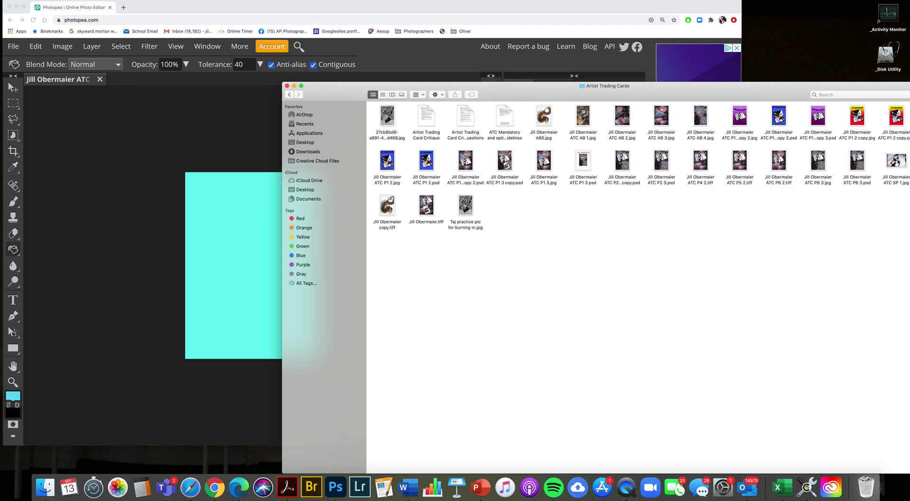
- Place the ATC SP 1.jpg photo from the Finder folder onto the turquoise card in Photopea
{"action": "left_click", "coordinate": [896, 160]}
{"action": "left_click_drag", "start_coordinate": [895, 161], "coordinate": [252, 272]}
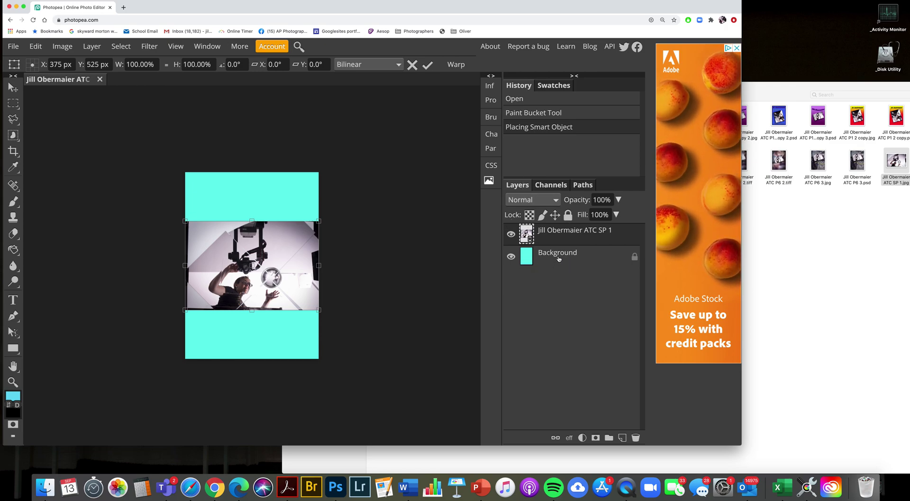
- Hide and reshow the placed photo layer and the Background layer to check what each contains
{"action": "left_click", "coordinate": [511, 235]}
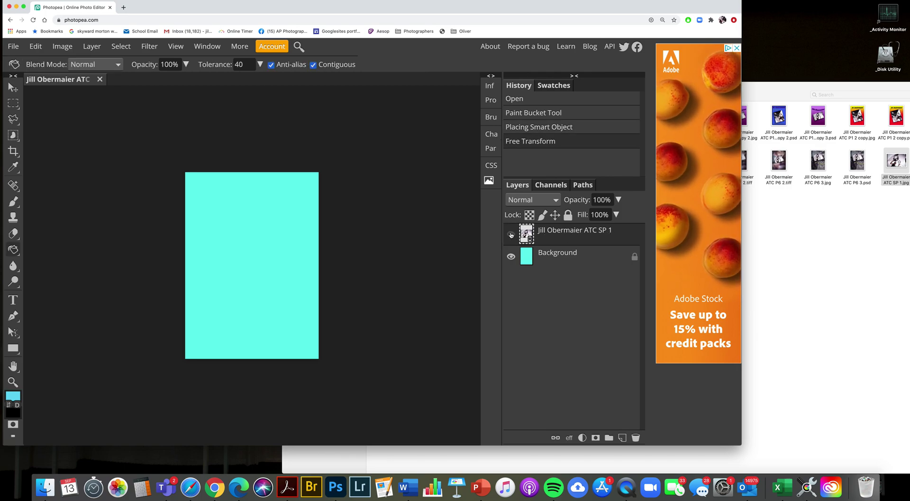
{"action": "left_click", "coordinate": [511, 234]}
{"action": "left_click", "coordinate": [511, 257]}
{"action": "left_click", "coordinate": [511, 257]}
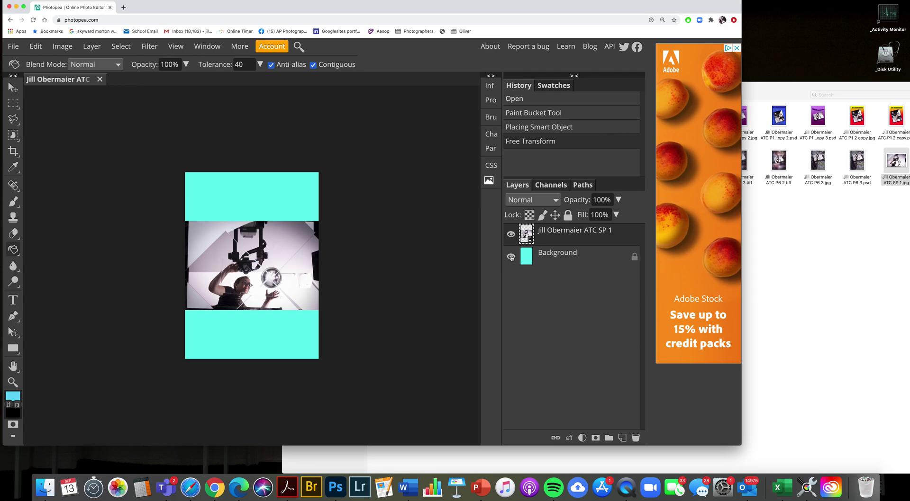
{"action": "left_click", "coordinate": [511, 235]}
{"action": "left_click", "coordinate": [511, 235]}
- Shift the browser window across the desktop and move the placed photo slightly up on the card with the Move tool
{"action": "left_click_drag", "start_coordinate": [417, 5], "coordinate": [528, 5]}
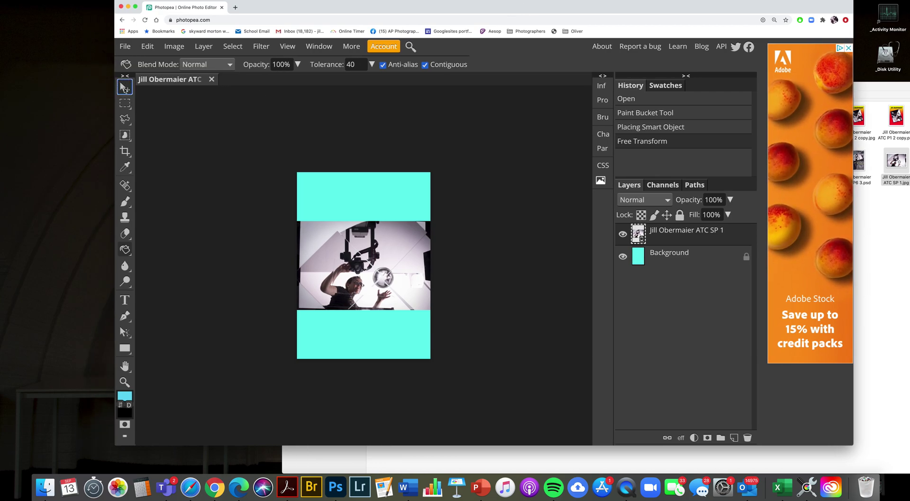
{"action": "left_click", "coordinate": [124, 88]}
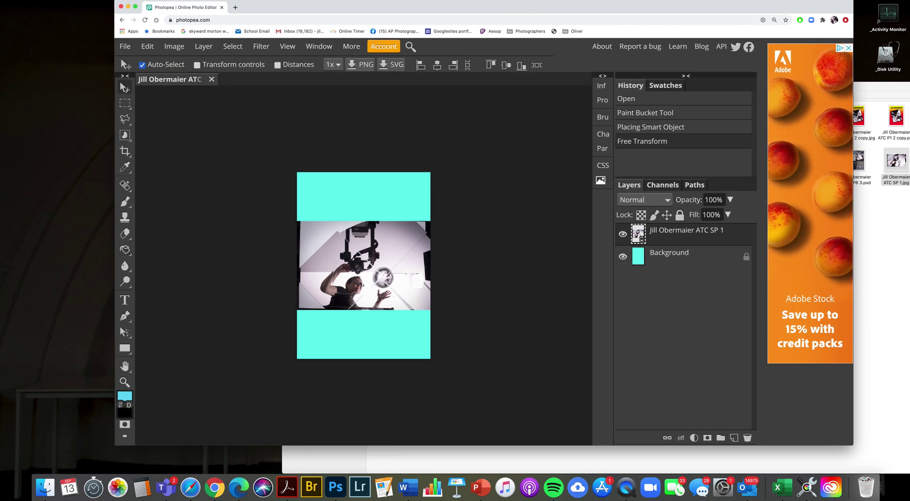
{"action": "mouse_move", "coordinate": [400, 261]}
{"action": "left_mouse_down"}
{"action": "mouse_move", "coordinate": [355, 279]}
{"action": "mouse_move", "coordinate": [390, 288]}
{"action": "mouse_move", "coordinate": [397, 237]}
{"action": "mouse_move", "coordinate": [398, 254]}
{"action": "mouse_move", "coordinate": [397, 245]}
{"action": "left_mouse_up"}
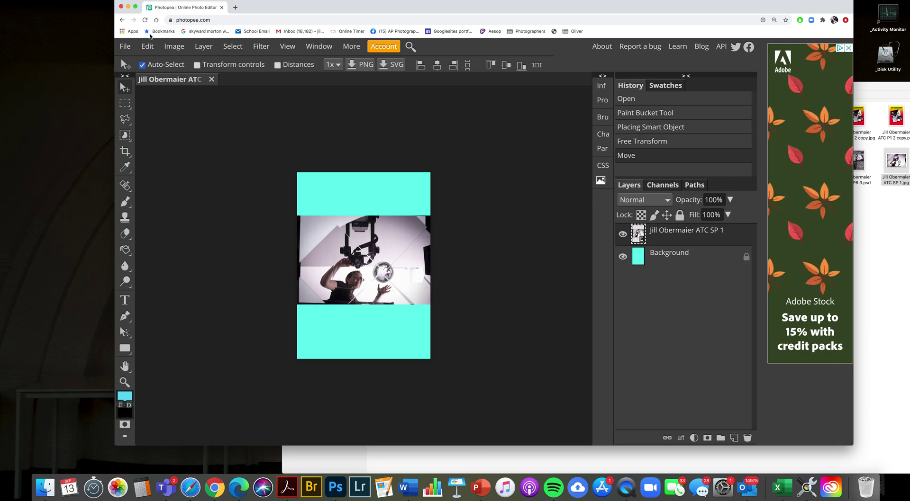
{"action": "left_click", "coordinate": [148, 46]}
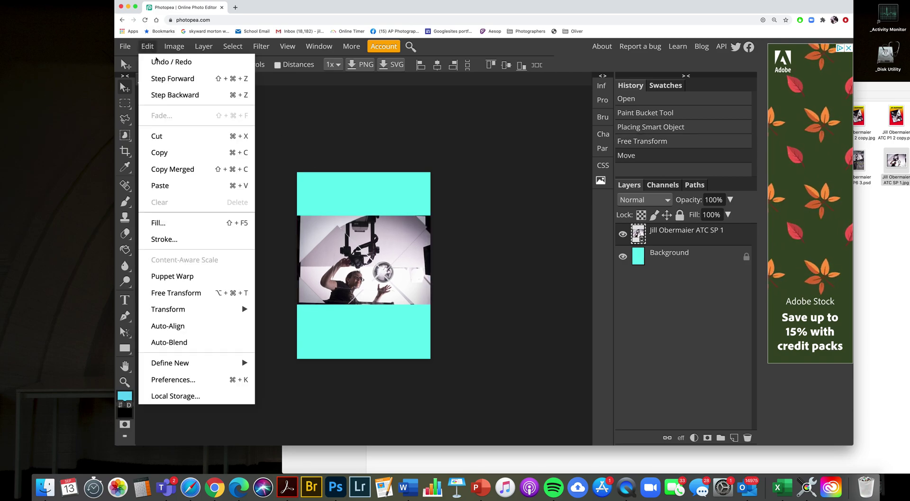
{"action": "left_click", "coordinate": [204, 293]}
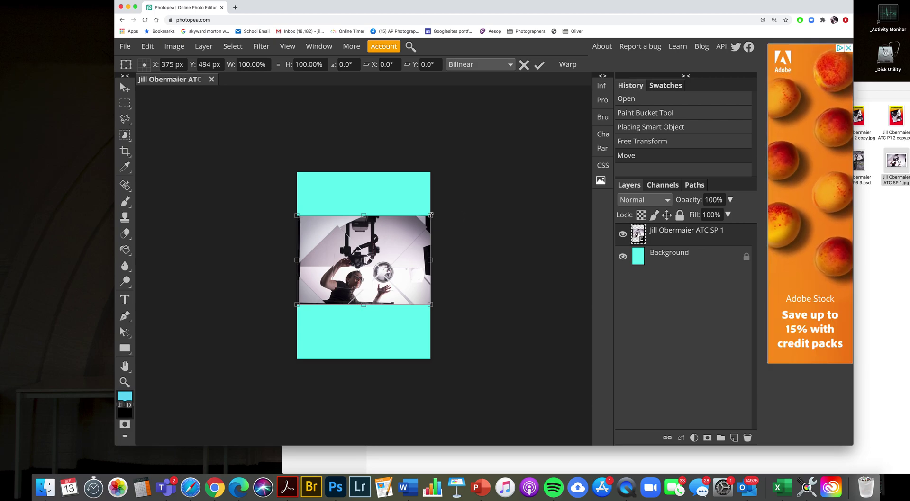
{"action": "left_click_drag", "start_coordinate": [430, 214], "coordinate": [426, 260]}
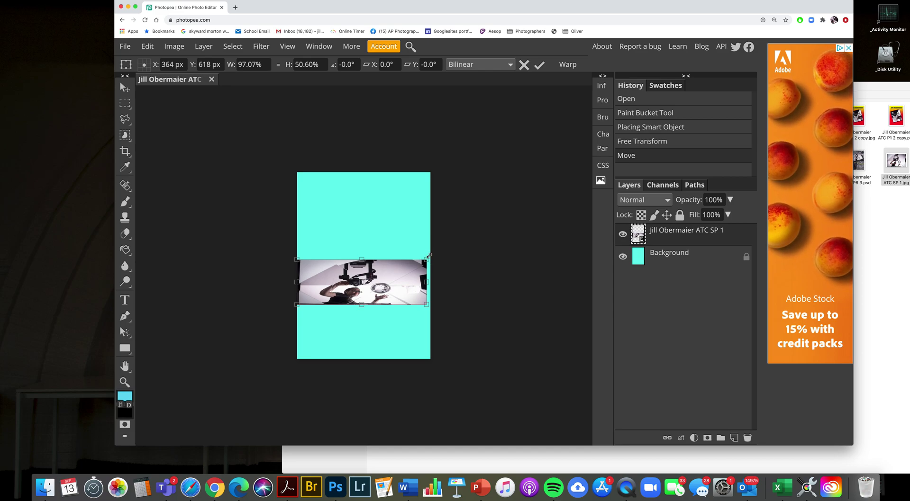
{"action": "left_click", "coordinate": [524, 65]}
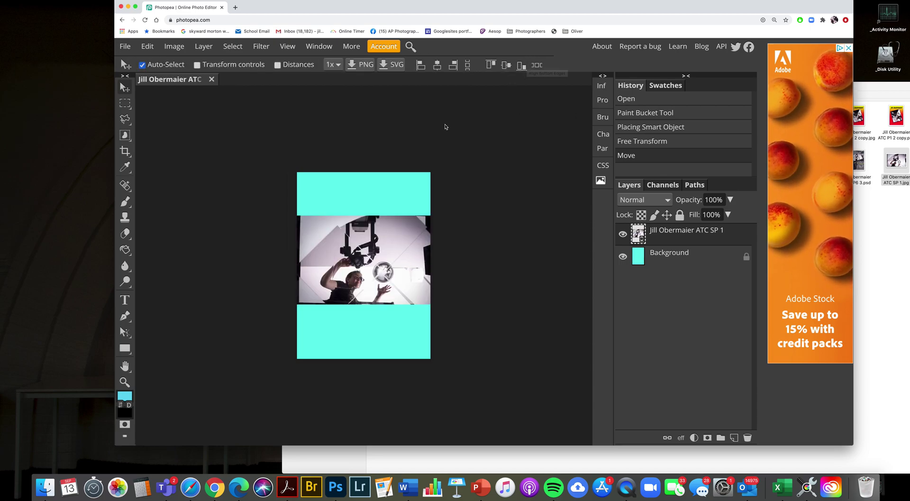
- Free Transform the placed photo to about 72% scale, rotated about -12.4°, and position it just below the middle of the card
{"action": "left_click", "coordinate": [147, 46]}
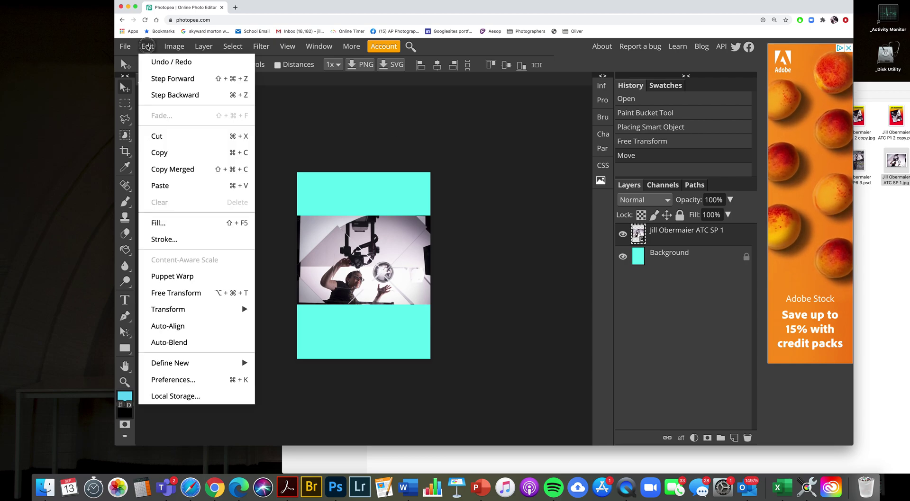
{"action": "left_click", "coordinate": [202, 293]}
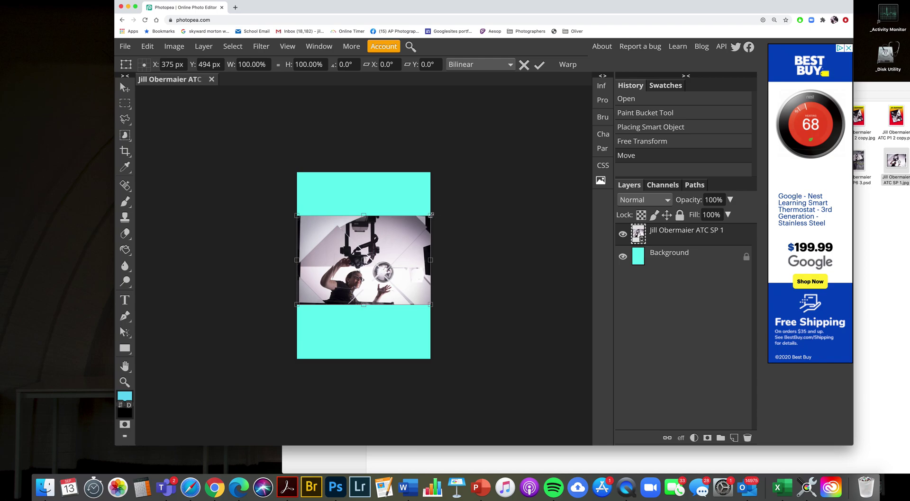
{"action": "left_click_drag", "start_coordinate": [431, 215], "coordinate": [395, 221]}
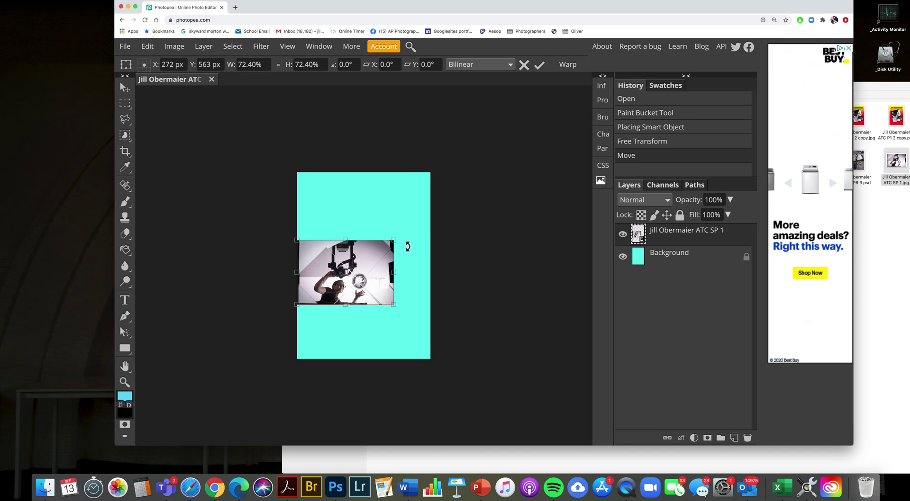
{"action": "left_click_drag", "start_coordinate": [408, 247], "coordinate": [423, 194]}
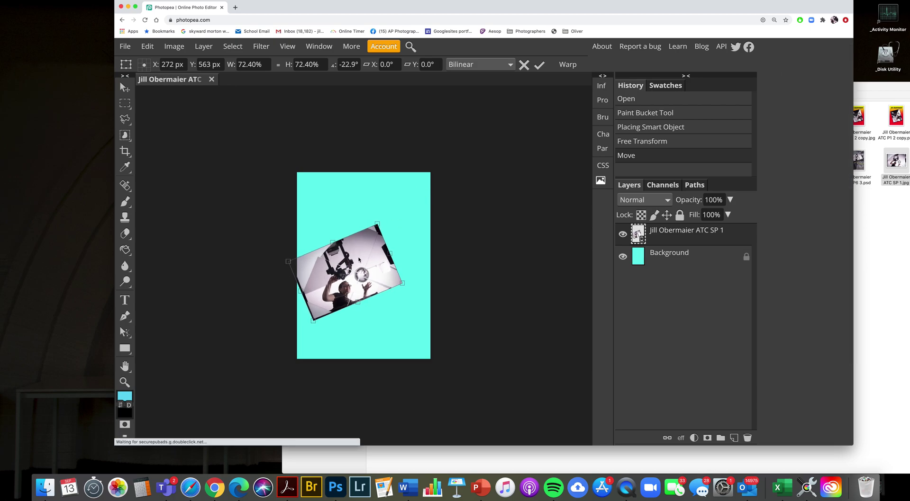
{"action": "left_click_drag", "start_coordinate": [362, 259], "coordinate": [380, 275]}
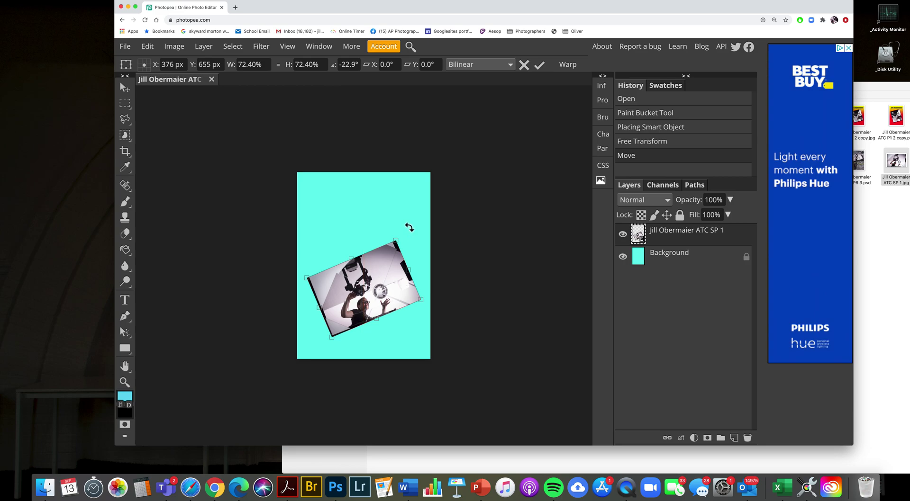
{"action": "left_click_drag", "start_coordinate": [408, 228], "coordinate": [417, 237]}
{"action": "left_click_drag", "start_coordinate": [370, 288], "coordinate": [366, 261]}
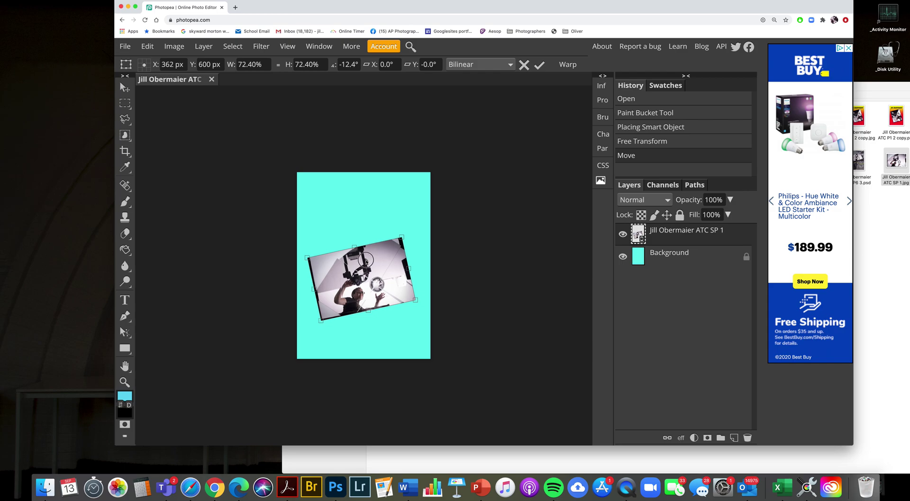
{"action": "left_click", "coordinate": [539, 66]}
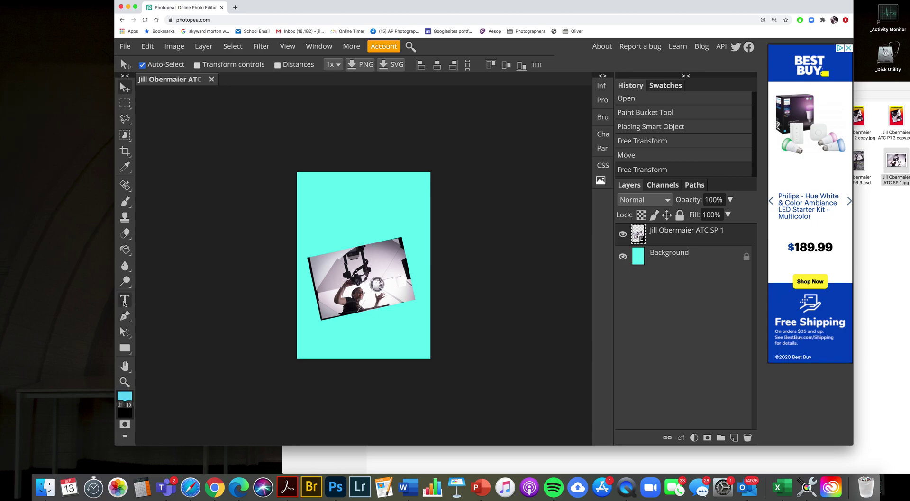
- Set up the Type tool with the Aclonica font at a size of 80 px
{"action": "left_click", "coordinate": [125, 303]}
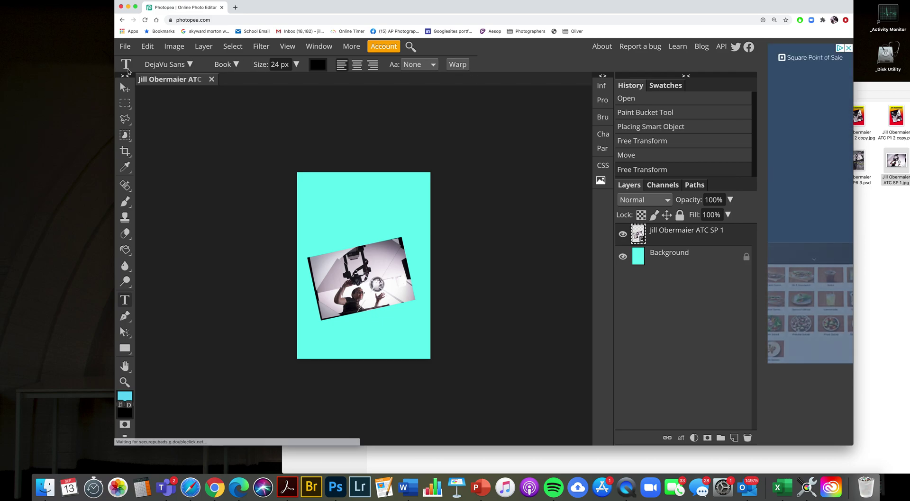
{"action": "left_click", "coordinate": [190, 65]}
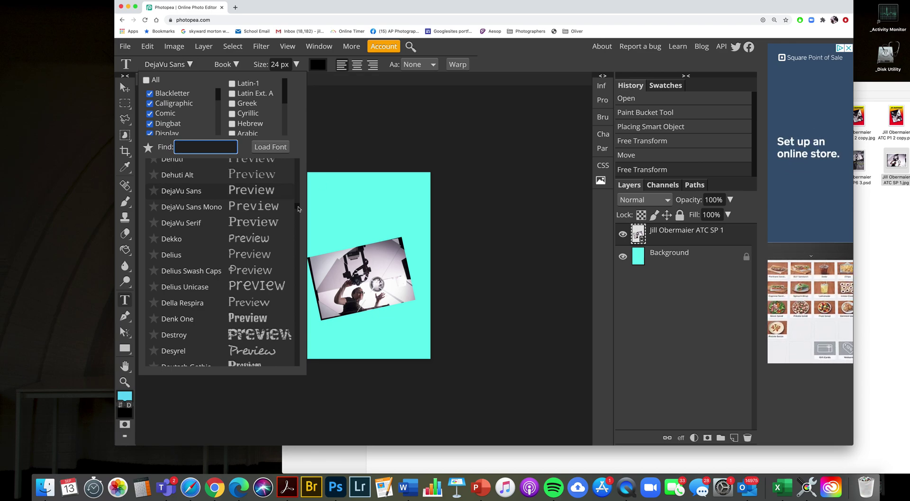
{"action": "left_click_drag", "start_coordinate": [297, 205], "coordinate": [294, 158]}
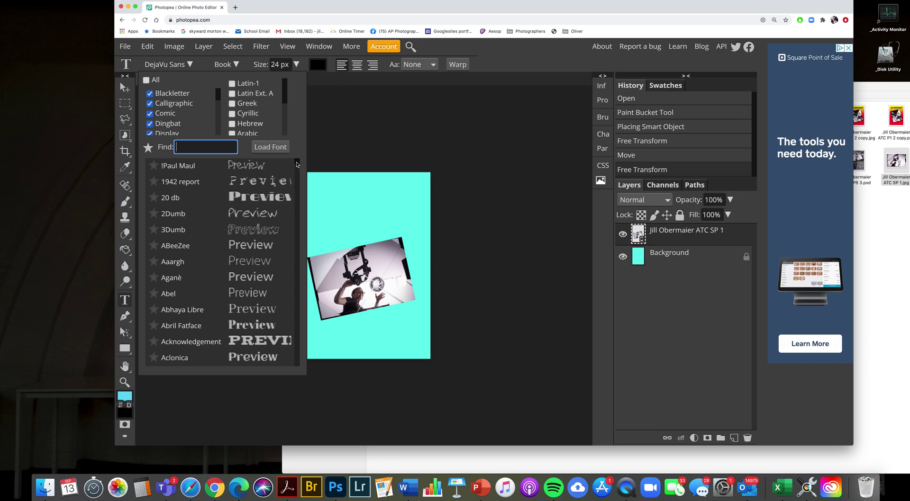
{"action": "left_click_drag", "start_coordinate": [297, 165], "coordinate": [297, 163]}
{"action": "left_click_drag", "start_coordinate": [297, 165], "coordinate": [297, 165]}
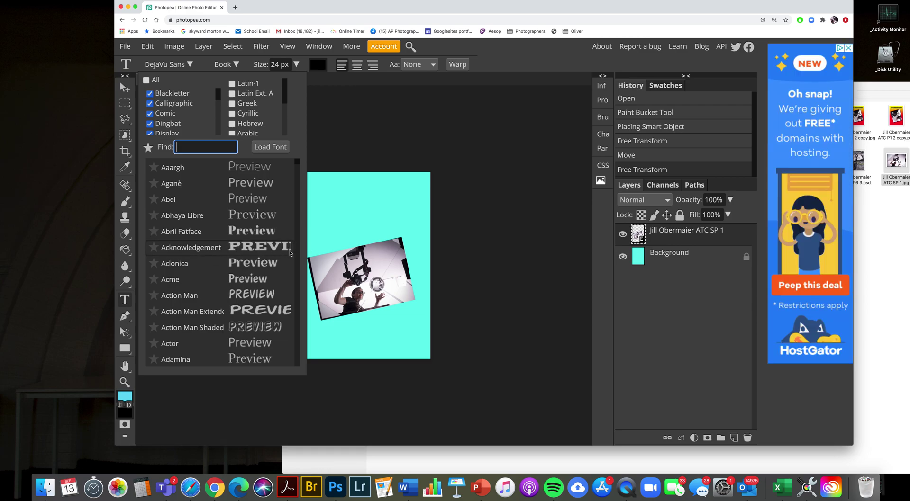
{"action": "left_click", "coordinate": [242, 265]}
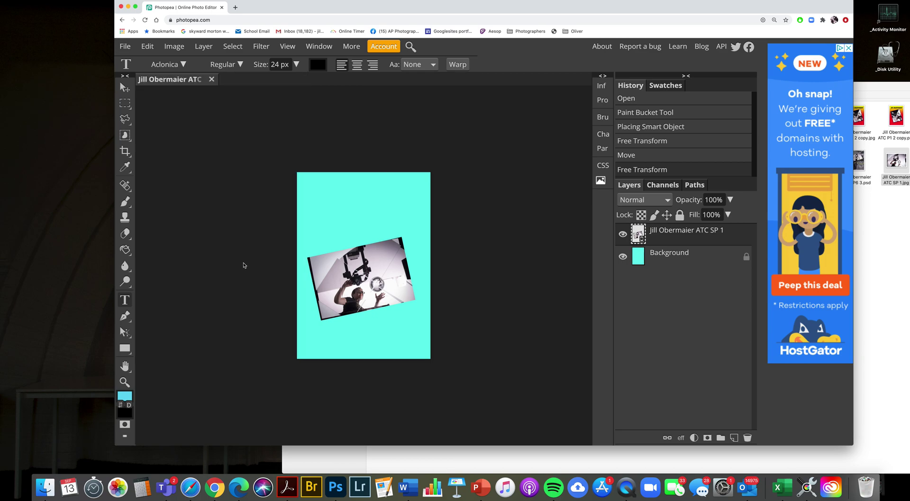
{"action": "left_click", "coordinate": [240, 67]}
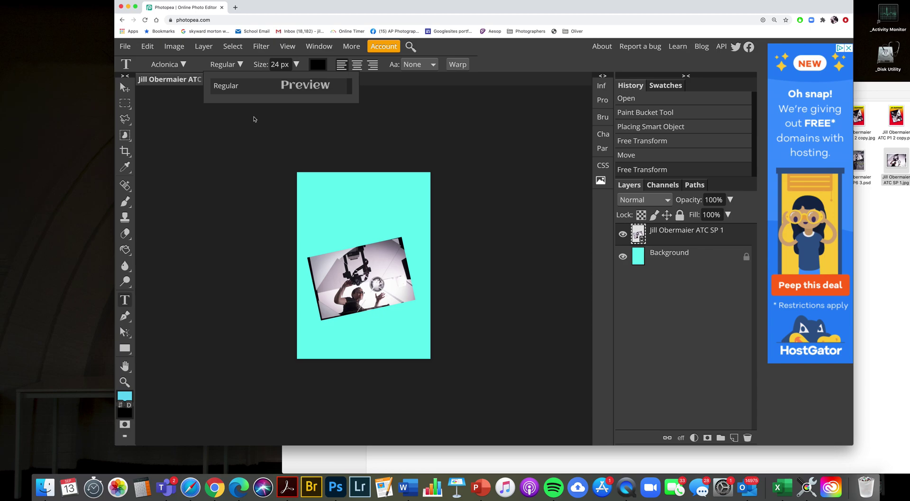
{"action": "left_click", "coordinate": [296, 65]}
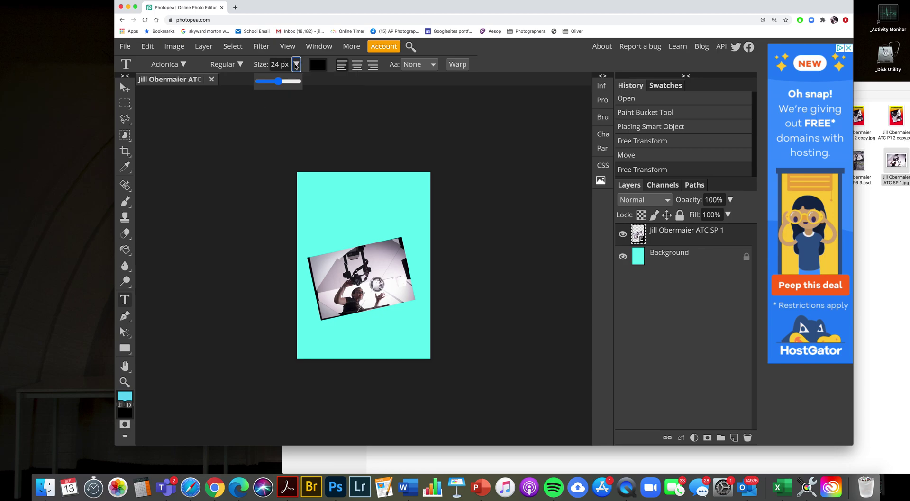
{"action": "left_click", "coordinate": [296, 64]}
{"action": "left_click_drag", "start_coordinate": [283, 82], "coordinate": [290, 83]}
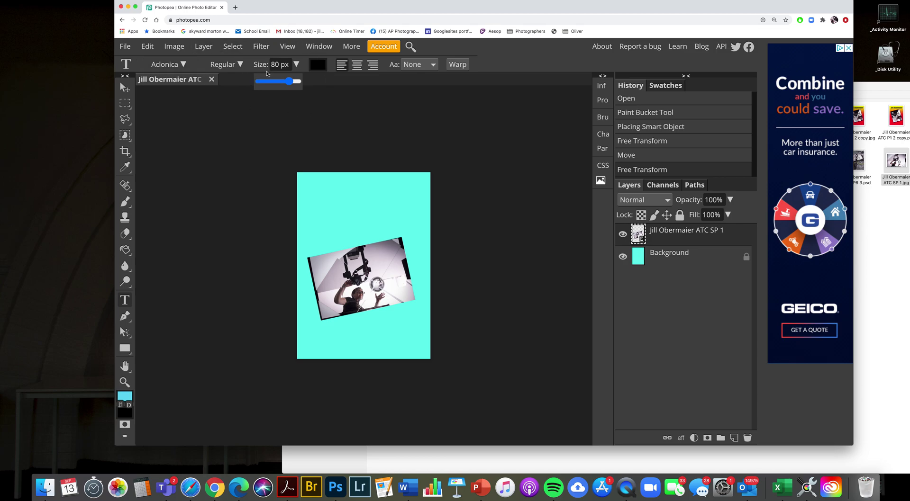
- Set the text color to a light orange, about hex fbc553, keeping the color picker clear of the card
{"action": "left_click", "coordinate": [321, 67]}
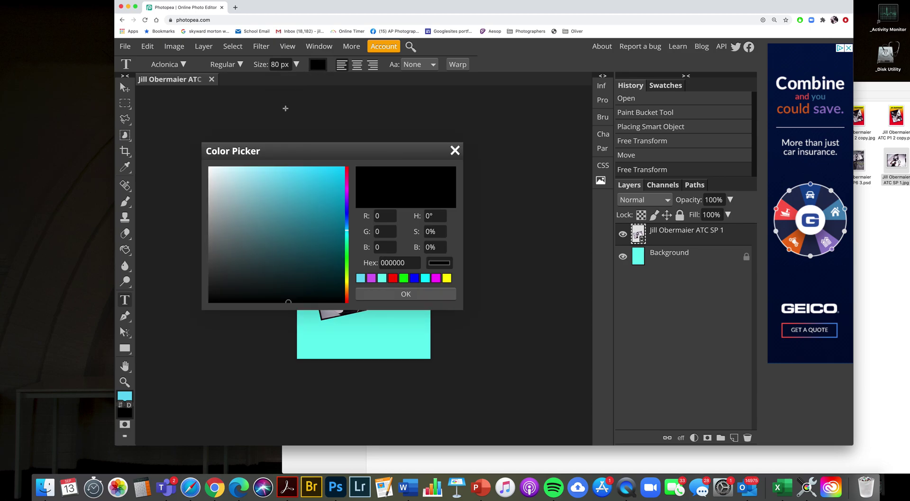
{"action": "left_click_drag", "start_coordinate": [371, 155], "coordinate": [602, 92]}
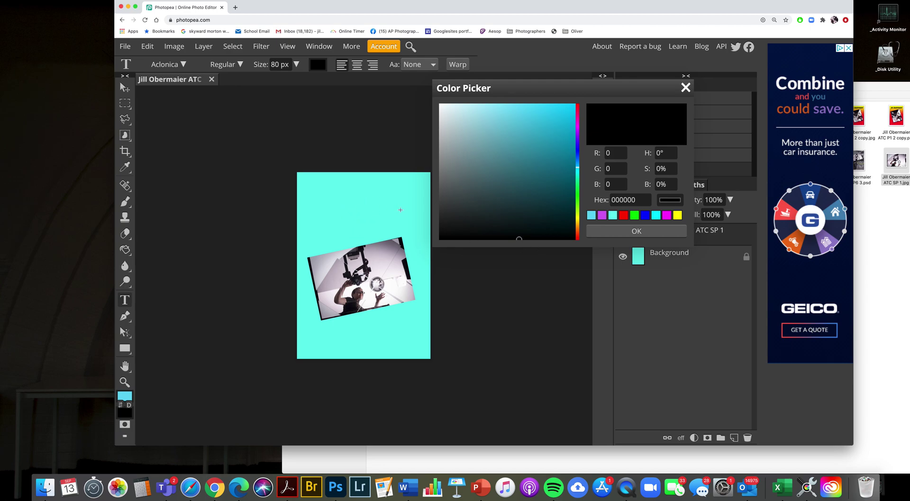
{"action": "left_click", "coordinate": [442, 106]}
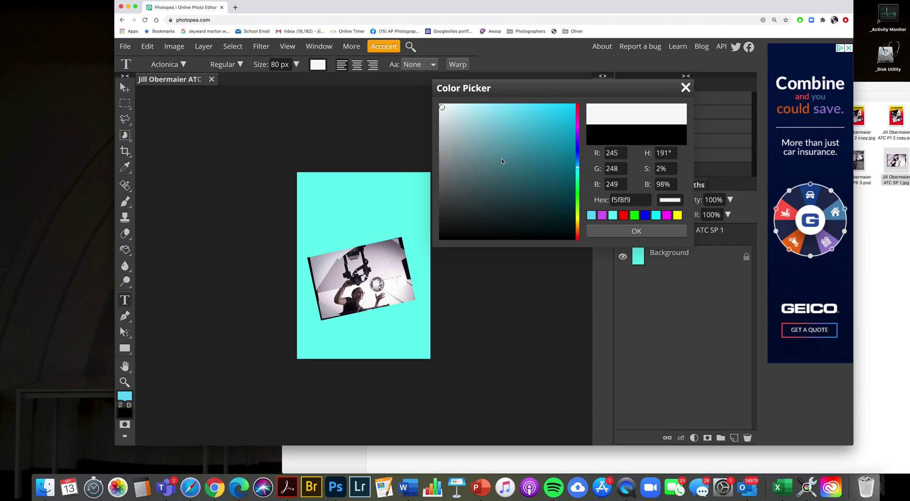
{"action": "left_click_drag", "start_coordinate": [578, 169], "coordinate": [579, 215]}
{"action": "left_click_drag", "start_coordinate": [579, 212], "coordinate": [577, 225]}
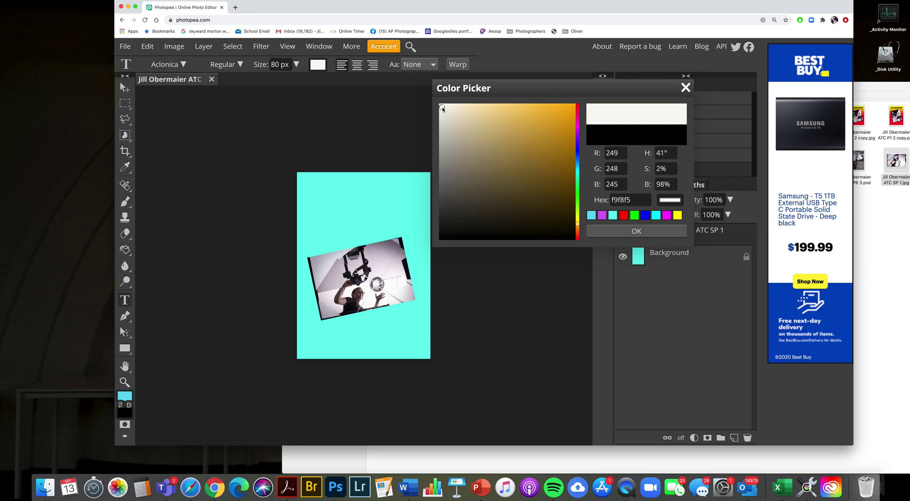
{"action": "left_click_drag", "start_coordinate": [442, 109], "coordinate": [531, 108]}
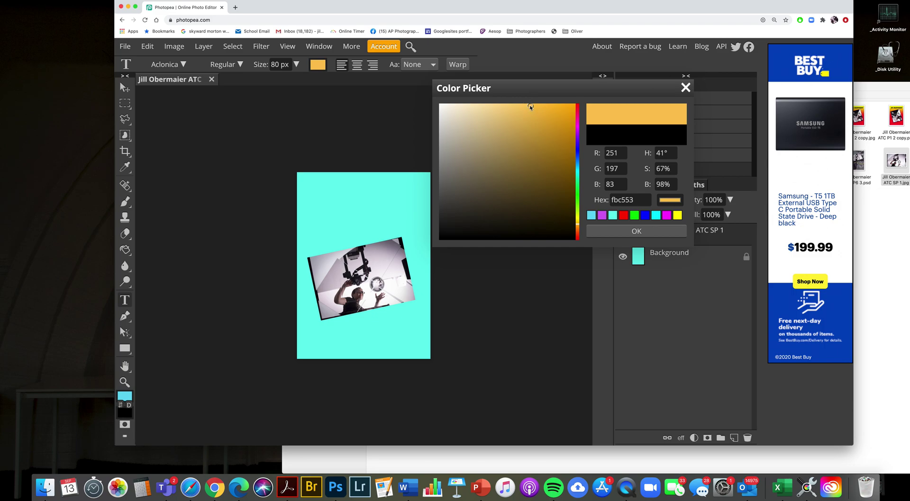
{"action": "left_click", "coordinate": [644, 232]}
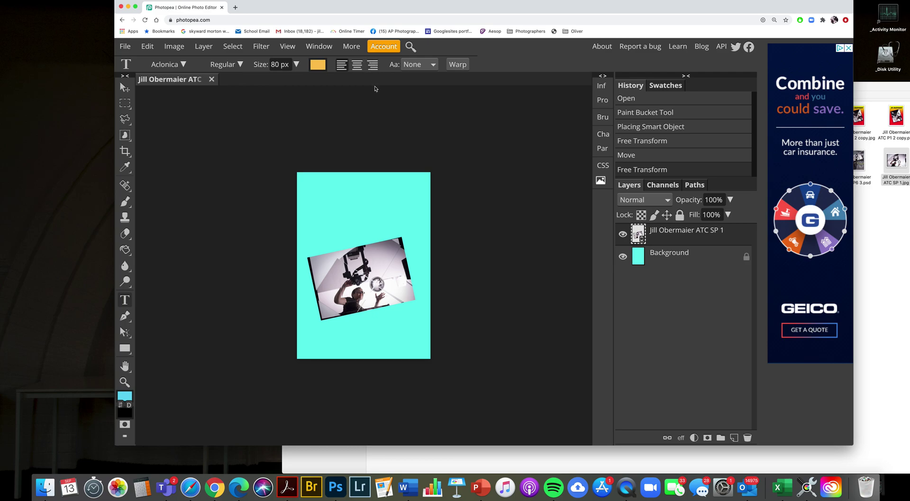
- Set text anti-aliasing to Sharp and enter the artist's full name in a wide text box above the photo
{"action": "left_click", "coordinate": [433, 65]}
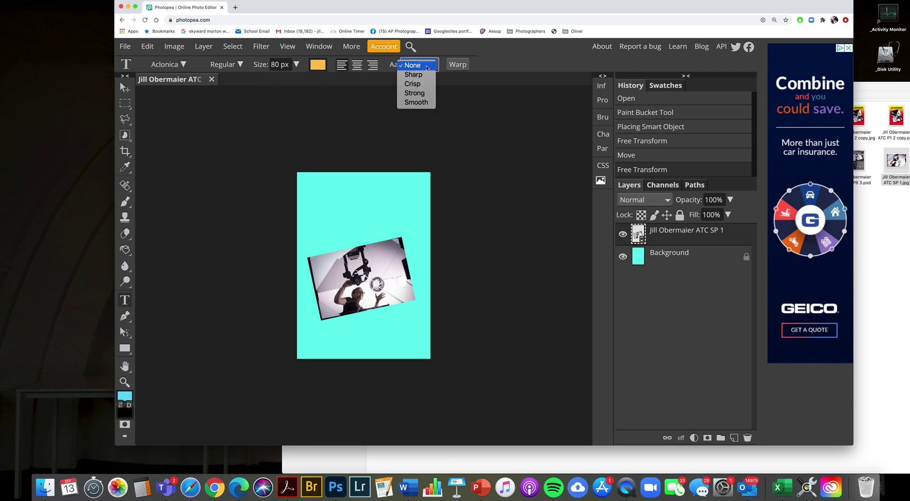
{"action": "left_click", "coordinate": [427, 67]}
{"action": "left_click", "coordinate": [427, 66]}
{"action": "left_click", "coordinate": [427, 76]}
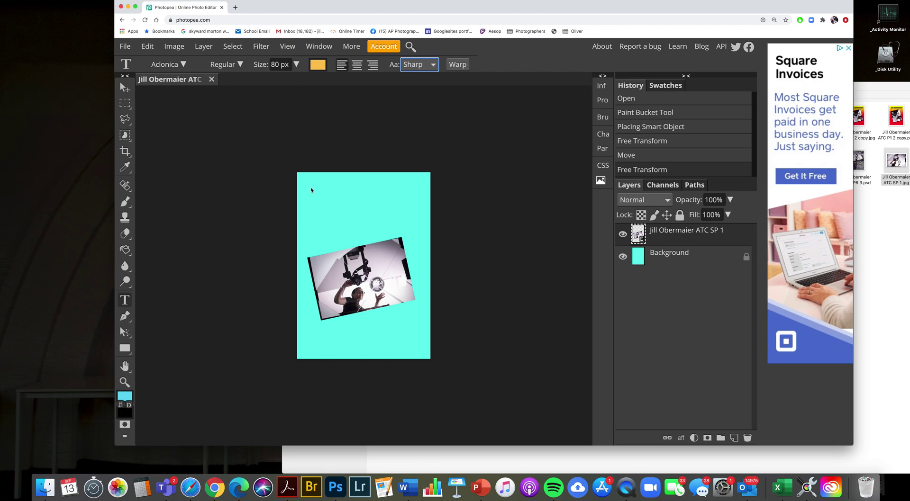
{"action": "left_click_drag", "start_coordinate": [306, 187], "coordinate": [425, 231]}
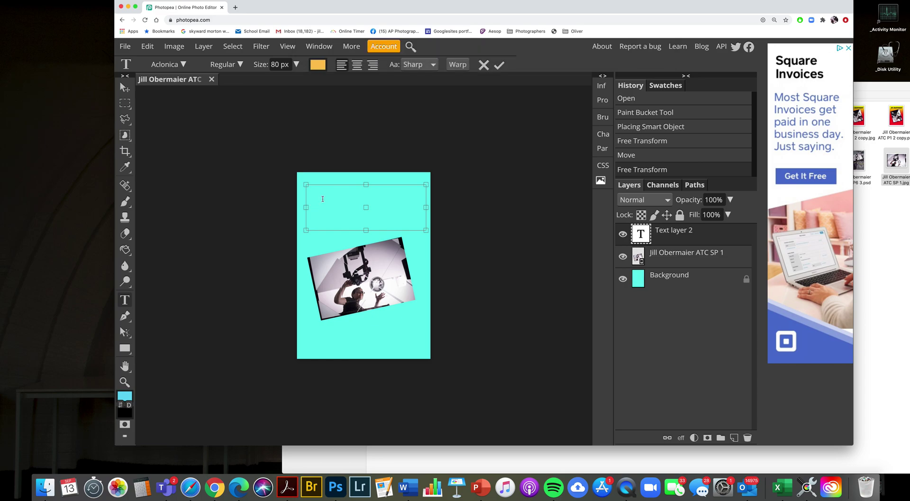
{"action": "type", "text": "Jill Obermaier"}
- Enlarge the whole name text to 87 px, recolor it to the deeper orange f6bb3f, and commit the text
{"action": "left_click", "coordinate": [414, 188]}
{"action": "left_click_drag", "start_coordinate": [414, 189], "coordinate": [293, 190]}
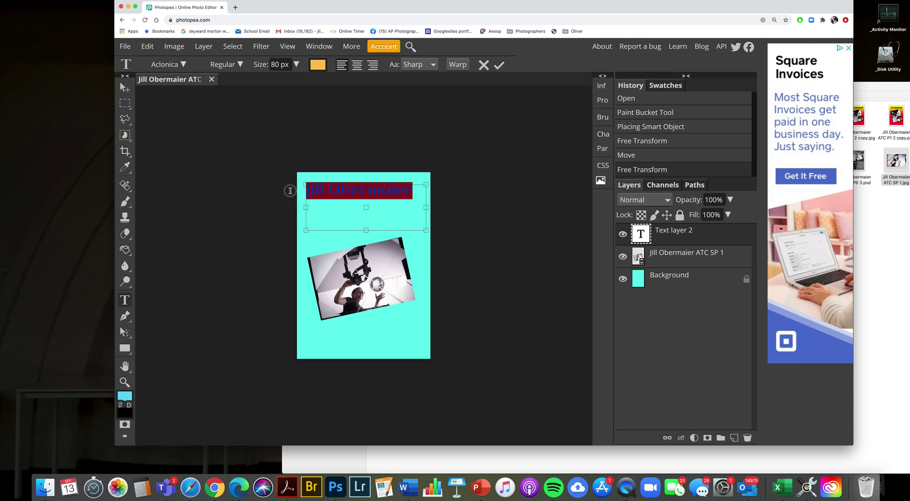
{"action": "left_click", "coordinate": [295, 64]}
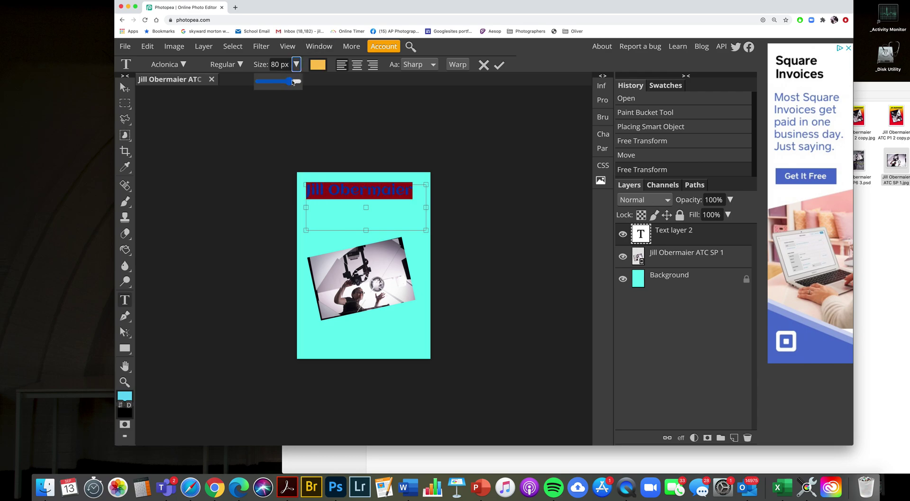
{"action": "left_click_drag", "start_coordinate": [286, 81], "coordinate": [291, 84]}
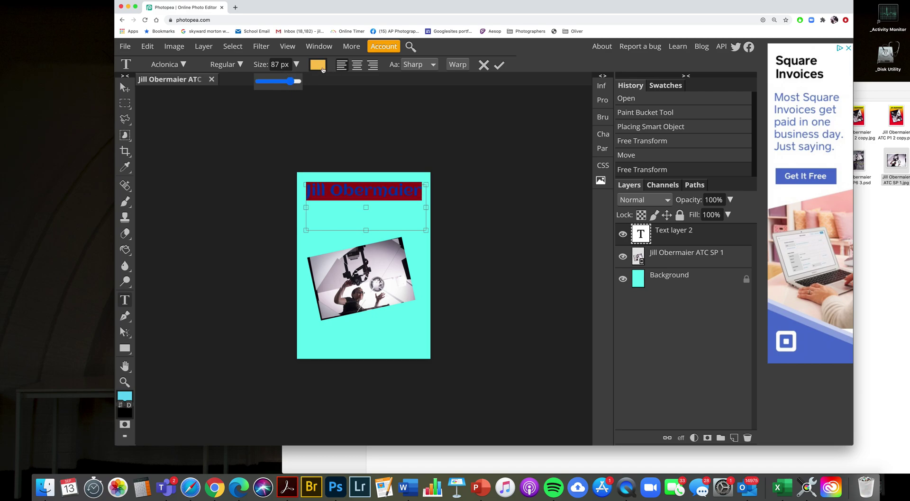
{"action": "left_click", "coordinate": [318, 65]}
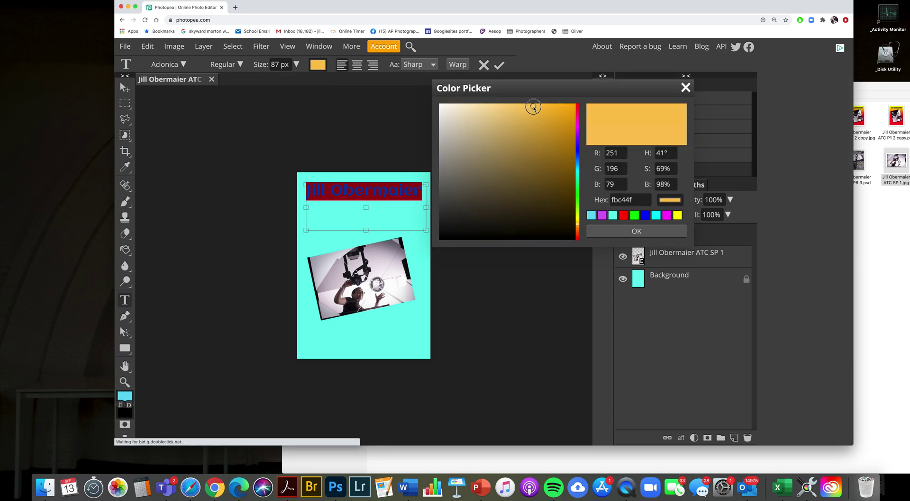
{"action": "left_click_drag", "start_coordinate": [533, 108], "coordinate": [540, 109]}
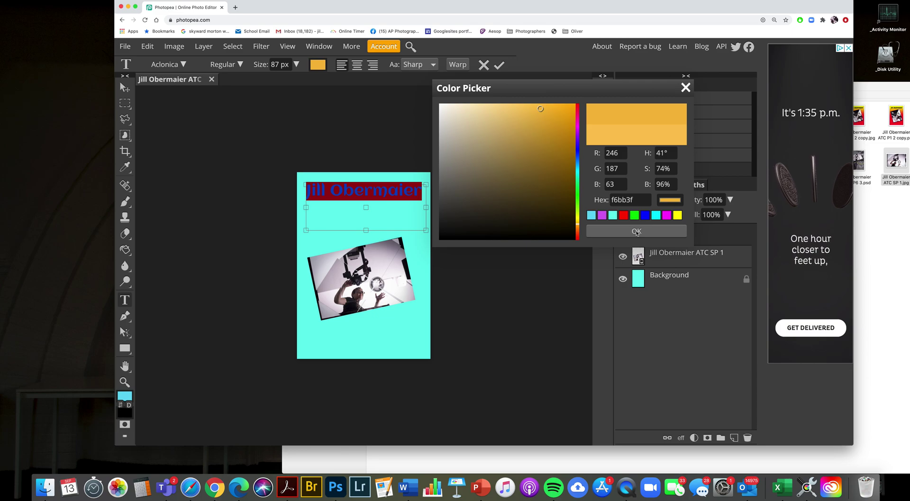
{"action": "left_click", "coordinate": [636, 231]}
{"action": "left_click", "coordinate": [499, 65]}
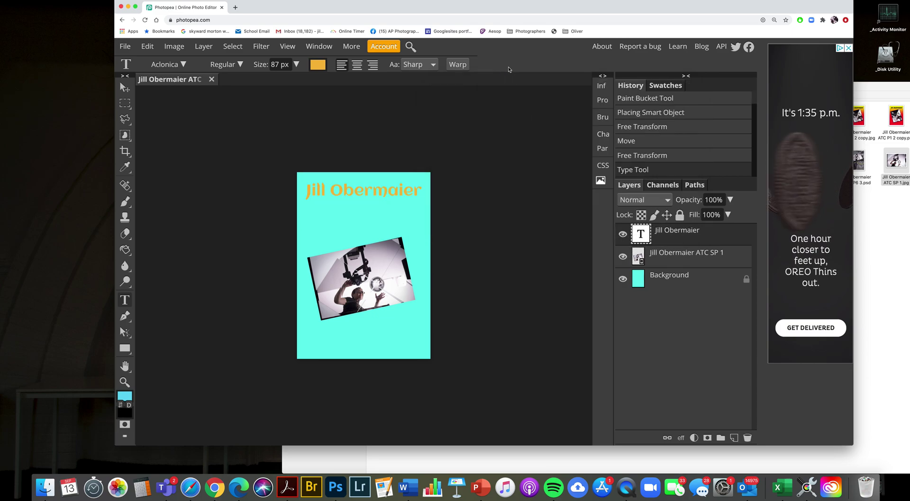
- Move the name text straight down with the Move tool so it sits just above the tilted photo
{"action": "left_click", "coordinate": [123, 88]}
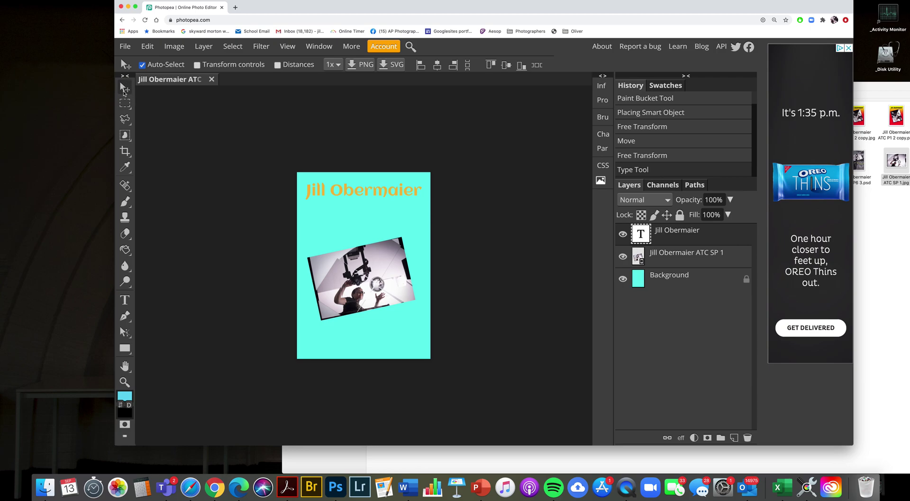
{"action": "left_click_drag", "start_coordinate": [364, 192], "coordinate": [364, 222]}
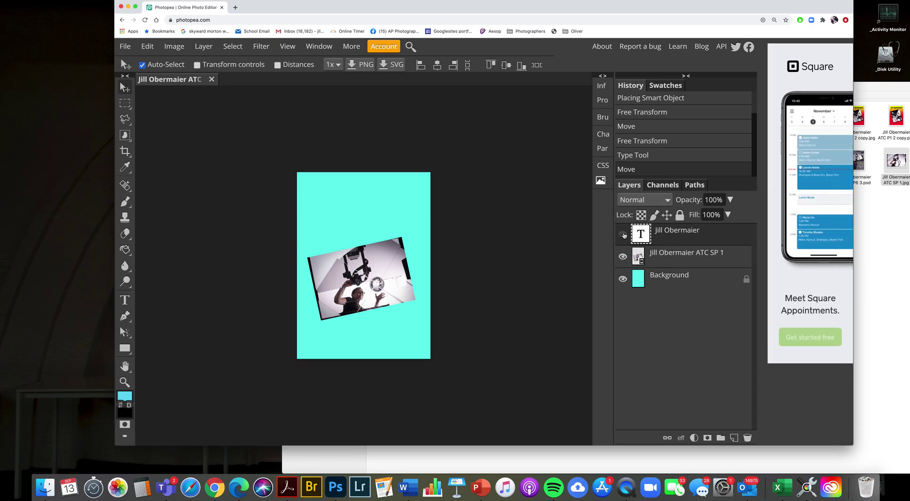
- Hide and reshow the name text layer and the photo layer to check what each contains
{"action": "left_click", "coordinate": [622, 234]}
{"action": "left_click", "coordinate": [623, 256]}
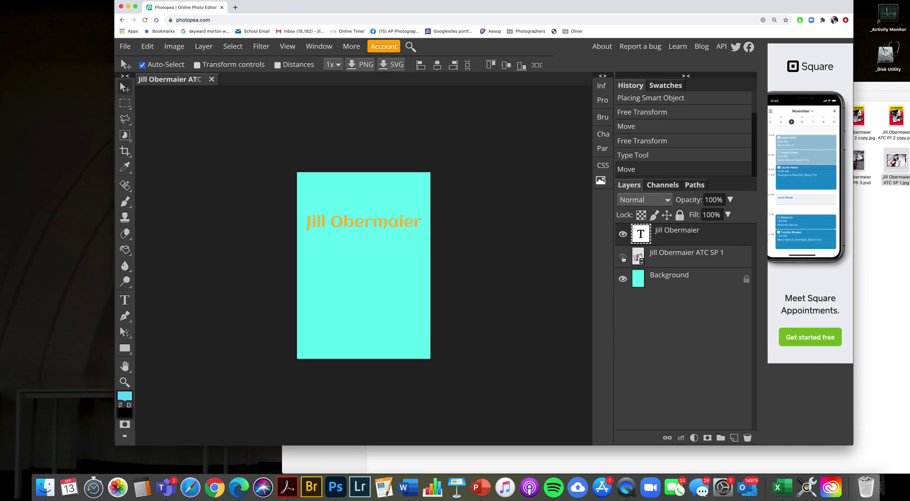
{"action": "left_click", "coordinate": [623, 257]}
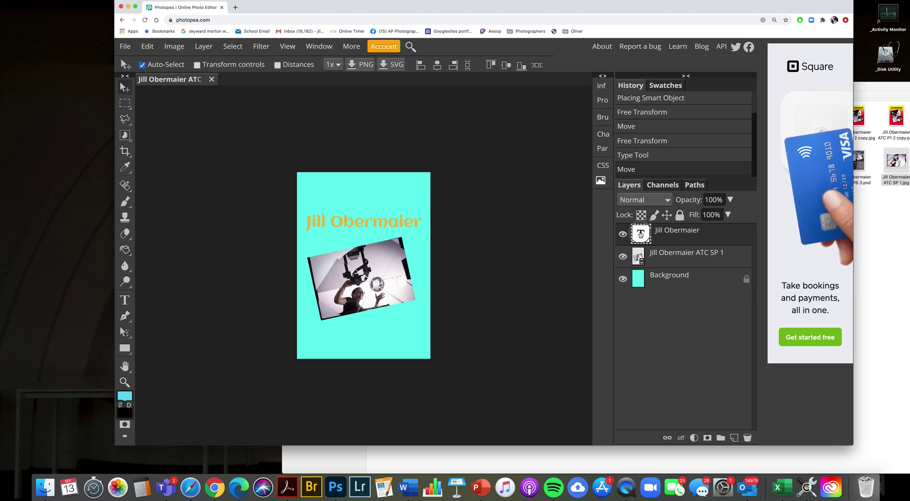
{"action": "double_click", "coordinate": [641, 234]}
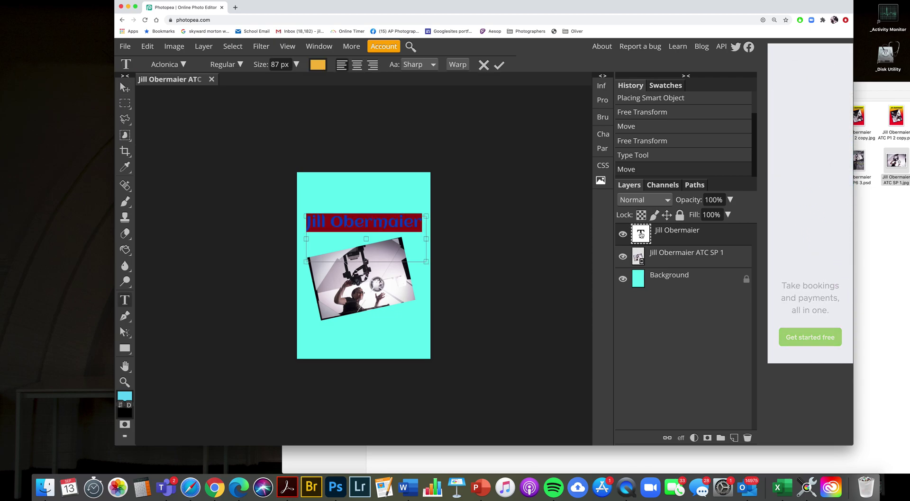
{"action": "left_click", "coordinate": [499, 65]}
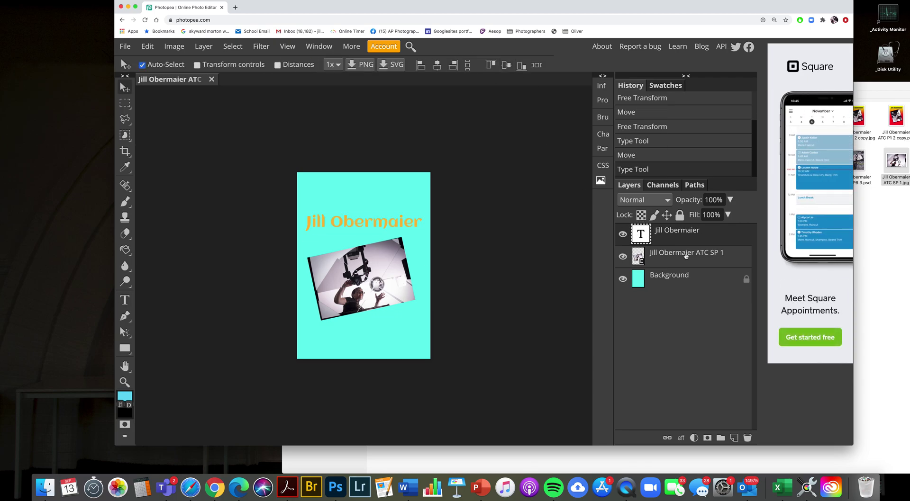
{"action": "double_click", "coordinate": [676, 231]}
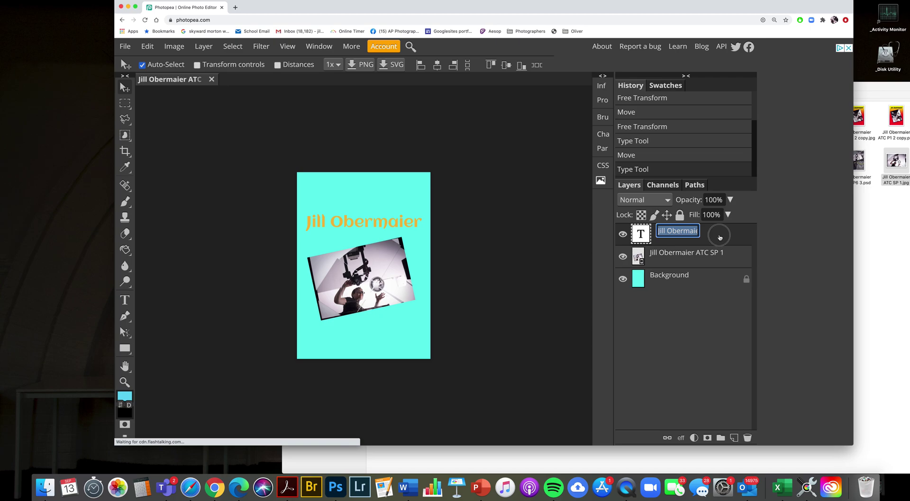
{"action": "left_click", "coordinate": [743, 232]}
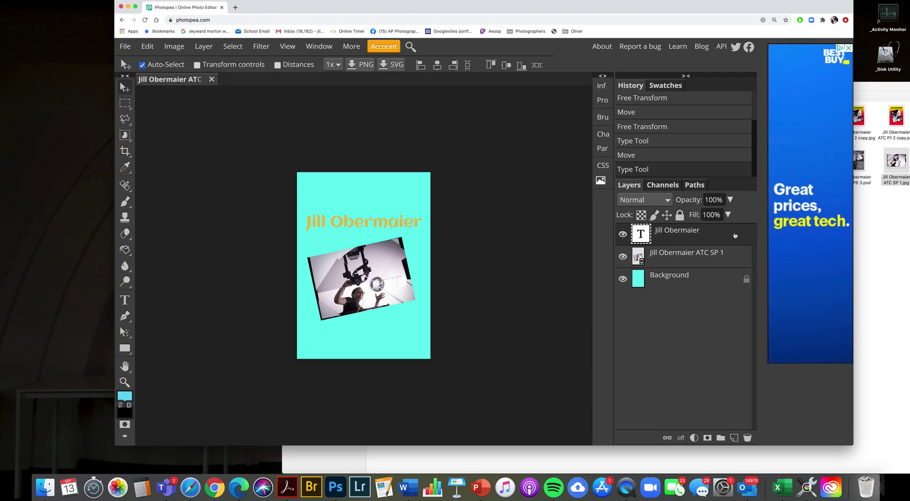
- Add a Stroke layer style to the name text layer and set the stroke size to 2 px
{"action": "double_click", "coordinate": [735, 236]}
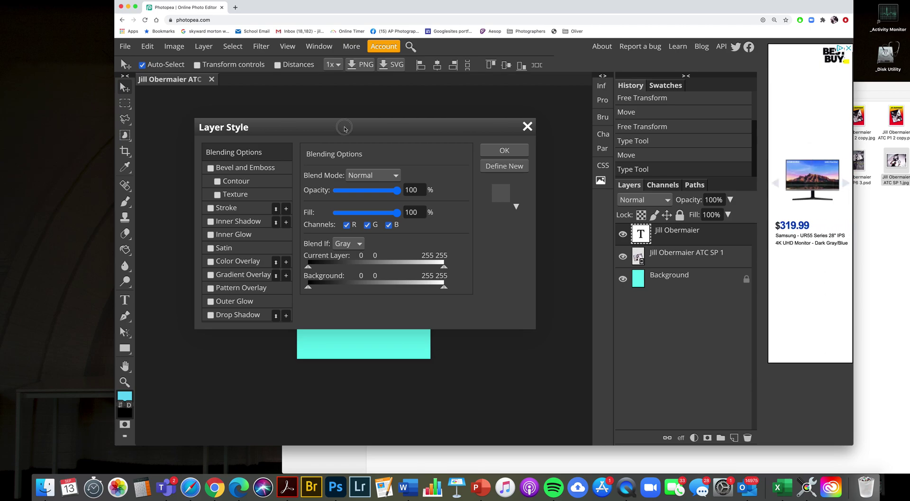
{"action": "left_click_drag", "start_coordinate": [344, 127], "coordinate": [405, 131]}
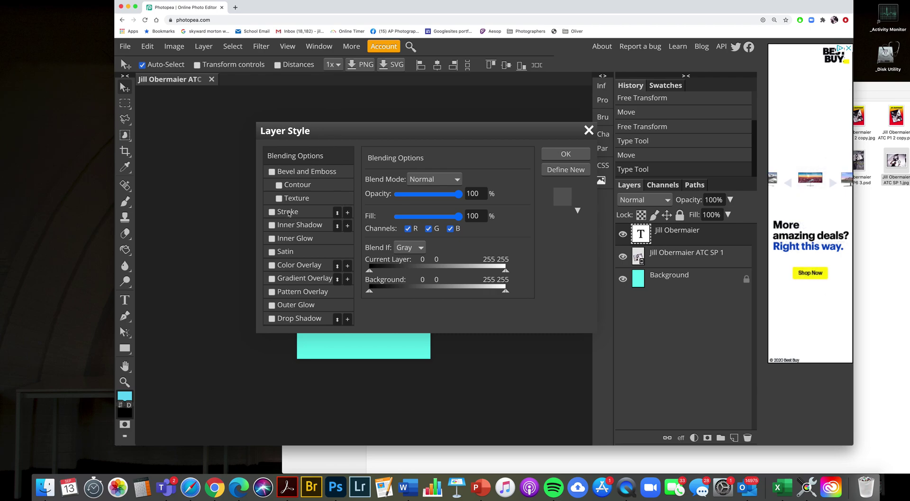
{"action": "left_click", "coordinate": [272, 212]}
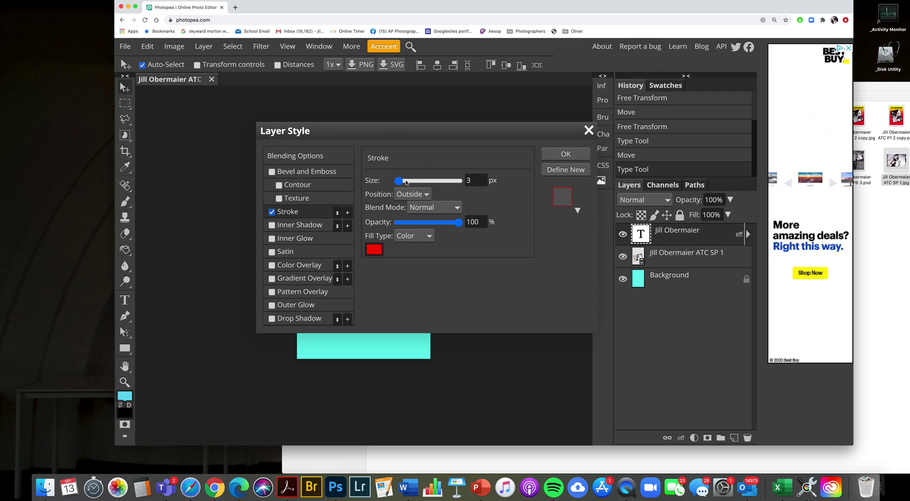
{"action": "left_click_drag", "start_coordinate": [407, 130], "coordinate": [592, 120]}
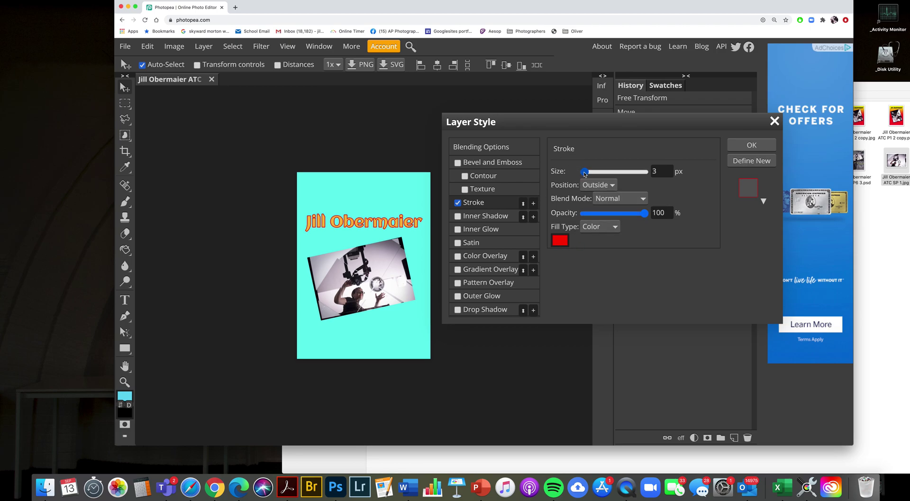
{"action": "mouse_move", "coordinate": [585, 172]}
{"action": "left_mouse_down"}
{"action": "mouse_move", "coordinate": [601, 175]}
{"action": "mouse_move", "coordinate": [585, 176]}
{"action": "left_mouse_up"}
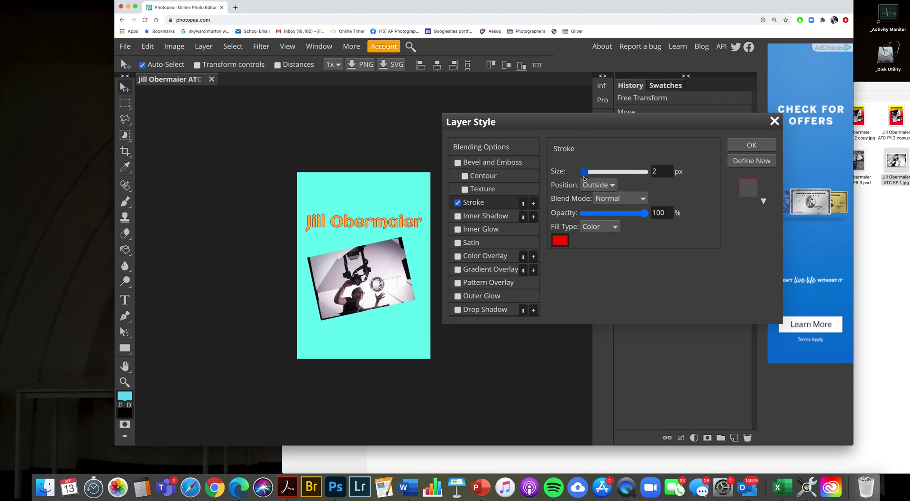
- Try the Inside position for the name text's stroke, return it to Outside, and keep 100% opacity and the Color fill type
{"action": "left_click", "coordinate": [613, 187]}
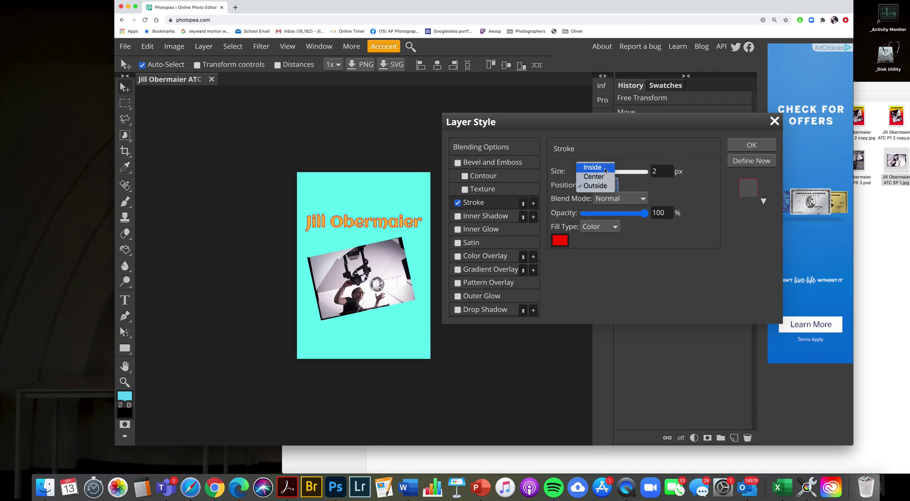
{"action": "left_click", "coordinate": [605, 171]}
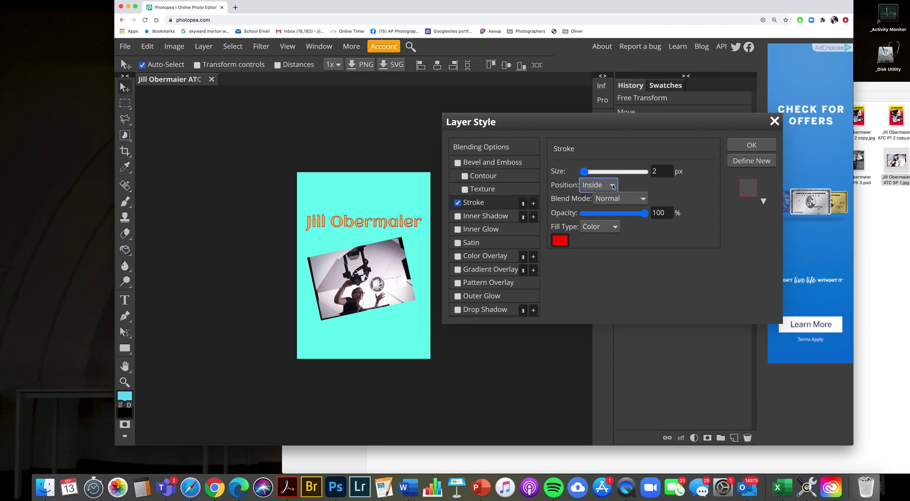
{"action": "left_click", "coordinate": [613, 187]}
{"action": "left_click", "coordinate": [598, 195]}
{"action": "left_click", "coordinate": [612, 187]}
{"action": "left_click", "coordinate": [605, 195]}
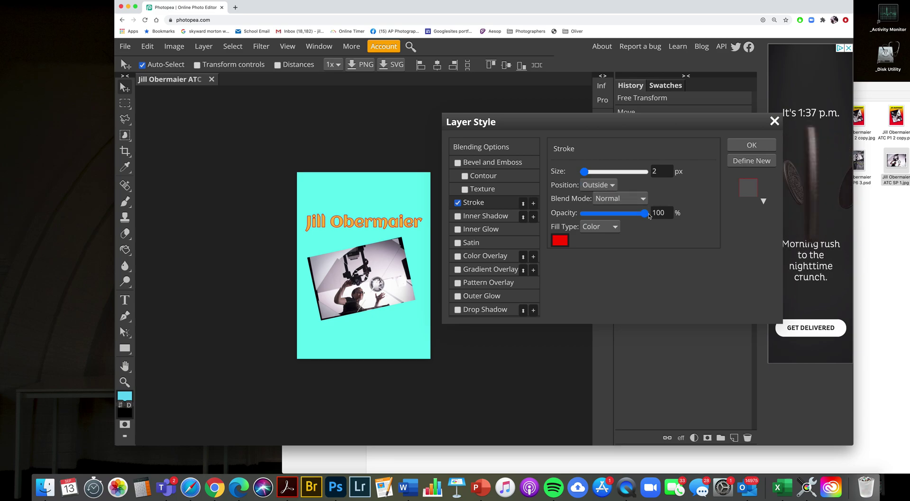
{"action": "mouse_move", "coordinate": [643, 216]}
{"action": "left_mouse_down"}
{"action": "mouse_move", "coordinate": [604, 214]}
{"action": "mouse_move", "coordinate": [659, 216]}
{"action": "left_mouse_up"}
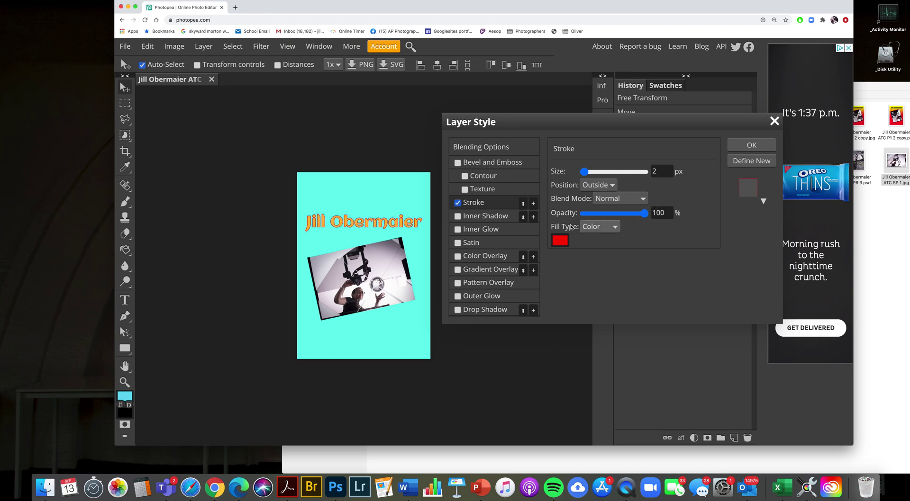
{"action": "left_click", "coordinate": [615, 229]}
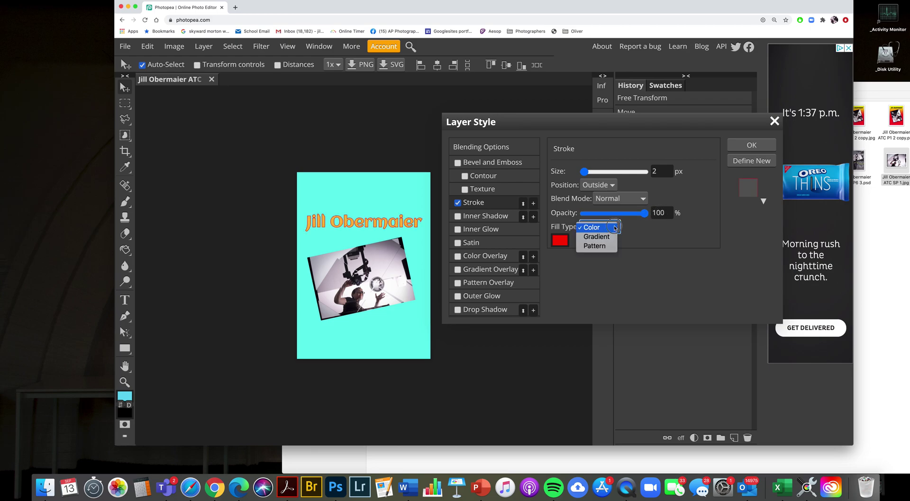
{"action": "left_click", "coordinate": [614, 228]}
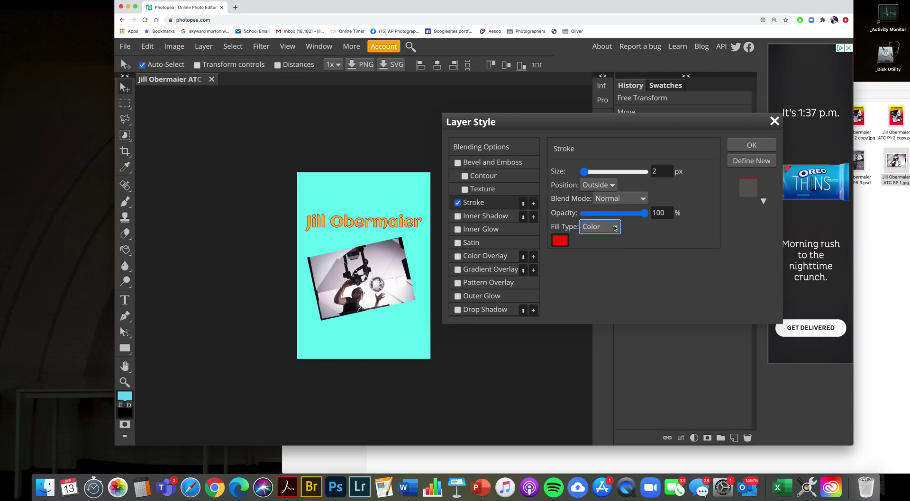
- Recolor the name text's stroke to dark teal 09484a and apply the layer style
{"action": "left_click", "coordinate": [562, 243]}
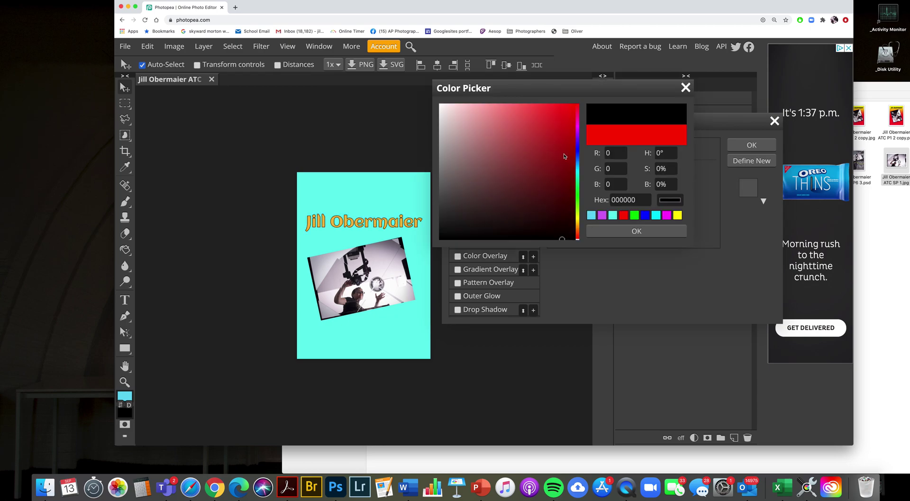
{"action": "left_click", "coordinate": [578, 157]}
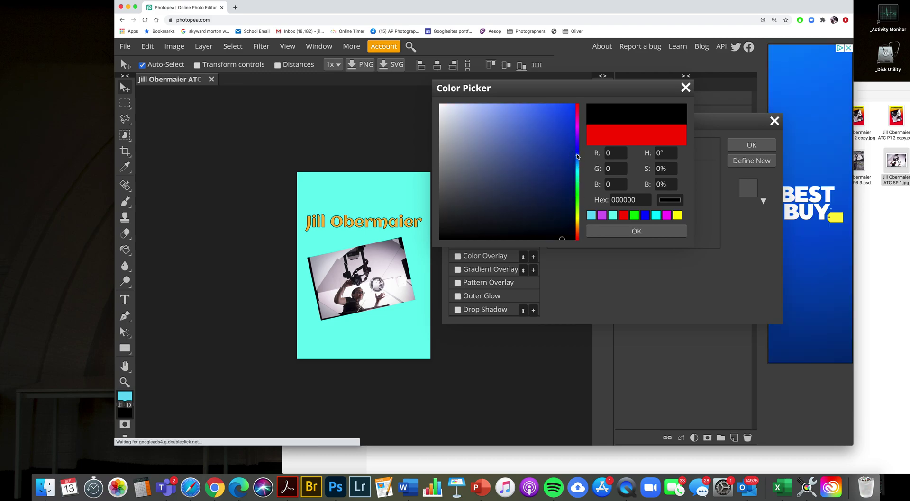
{"action": "left_click", "coordinate": [576, 181]}
{"action": "mouse_move", "coordinate": [577, 181]}
{"action": "left_mouse_down"}
{"action": "mouse_move", "coordinate": [558, 170]}
{"action": "mouse_move", "coordinate": [559, 211]}
{"action": "mouse_move", "coordinate": [578, 174]}
{"action": "left_mouse_up"}
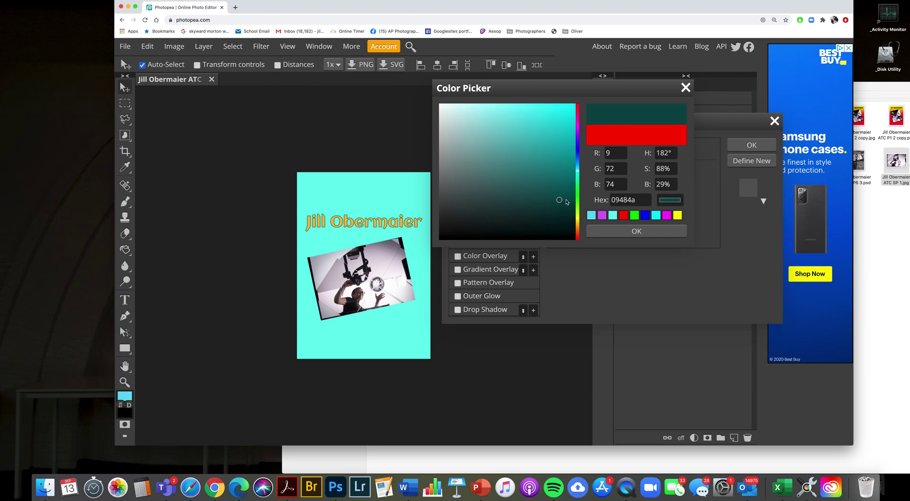
{"action": "left_click_drag", "start_coordinate": [560, 202], "coordinate": [559, 199]}
{"action": "left_click", "coordinate": [635, 231]}
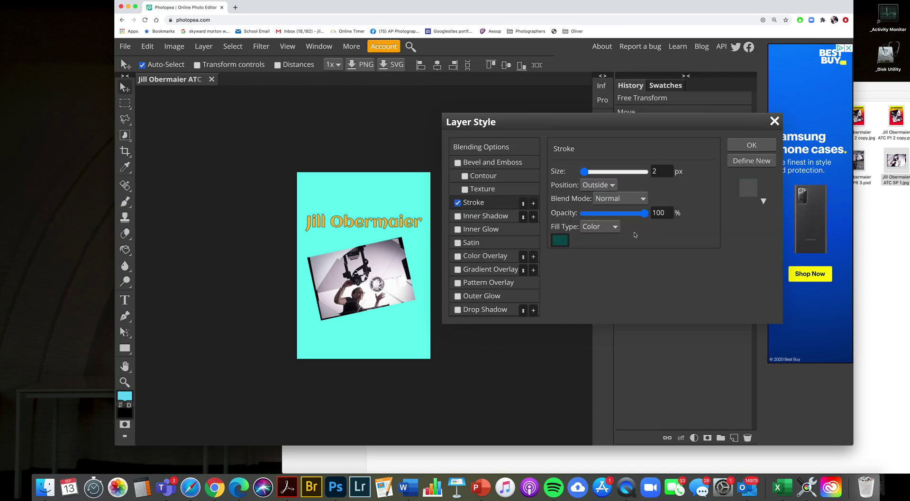
{"action": "left_click", "coordinate": [752, 145]}
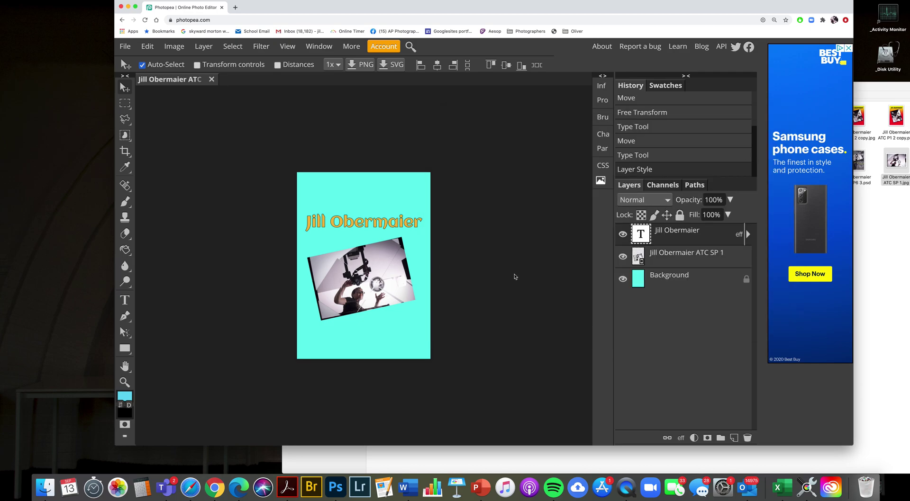
- Add a Drop Shadow layer style to the photo layer and set the shadow's opacity to 42%
{"action": "double_click", "coordinate": [739, 264]}
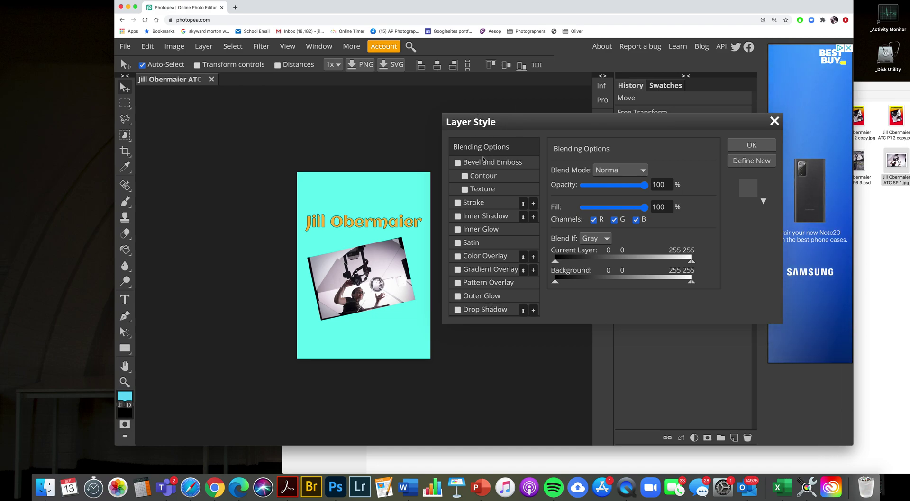
{"action": "left_click", "coordinate": [486, 310]}
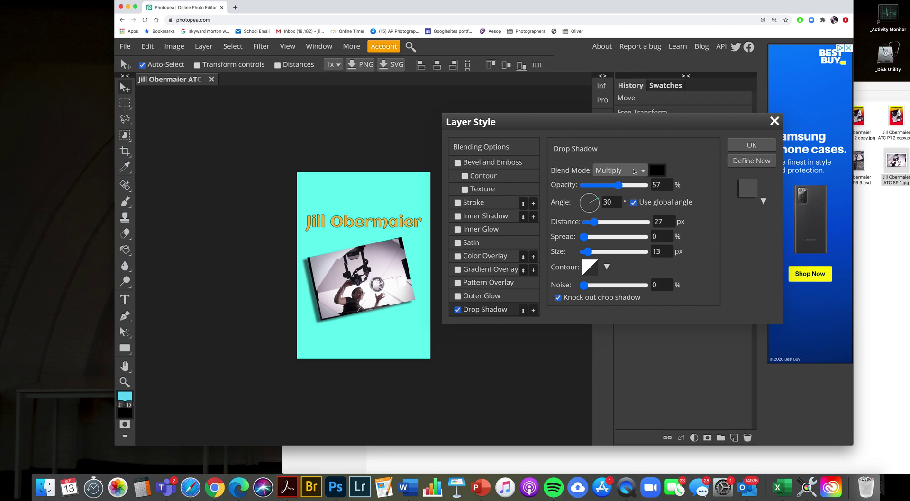
{"action": "left_click_drag", "start_coordinate": [618, 186], "coordinate": [654, 187]}
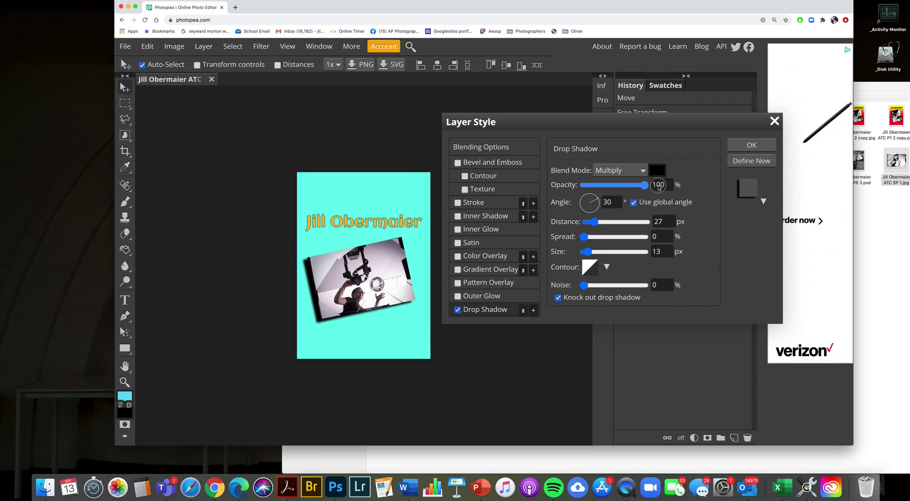
{"action": "left_click_drag", "start_coordinate": [645, 186], "coordinate": [611, 190]}
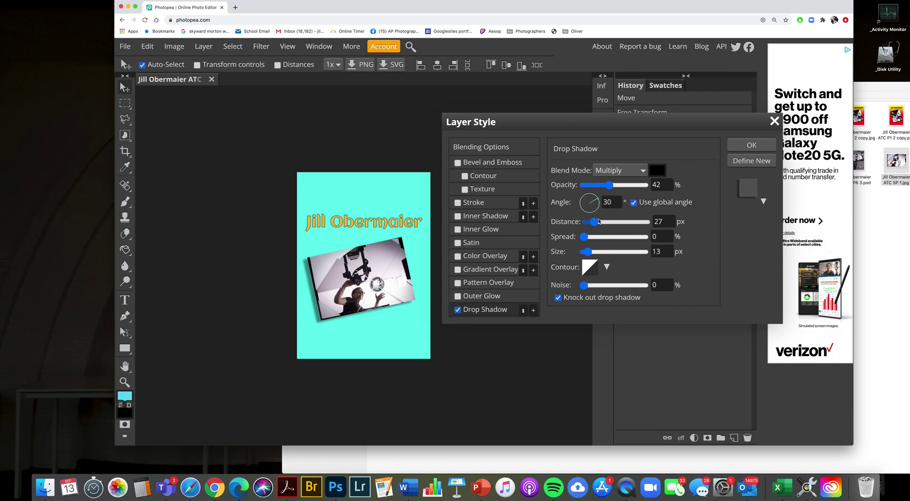
- Set the photo's drop shadow to a 38° angle, 37 px distance, 21% spread and 17 px size
{"action": "mouse_move", "coordinate": [596, 199]}
{"action": "left_mouse_down"}
{"action": "mouse_move", "coordinate": [579, 195]}
{"action": "mouse_move", "coordinate": [581, 205]}
{"action": "left_mouse_up"}
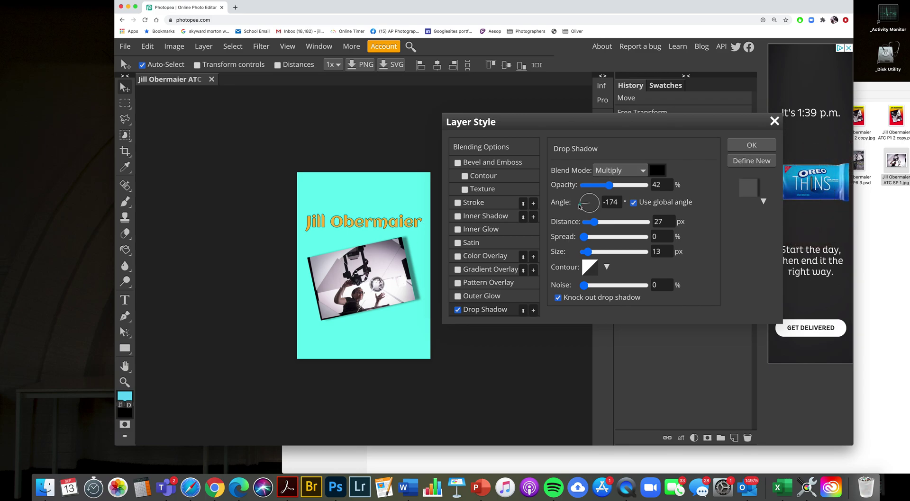
{"action": "left_click", "coordinate": [582, 197]}
{"action": "left_click", "coordinate": [596, 195]}
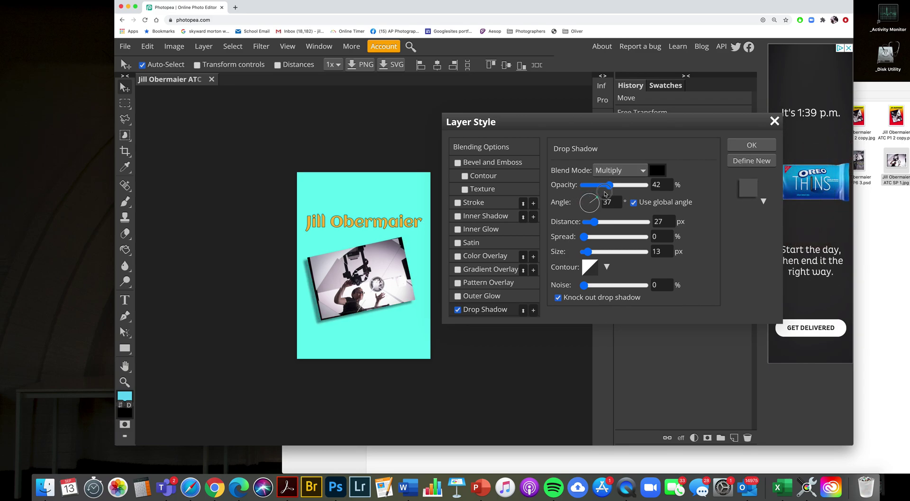
{"action": "left_click_drag", "start_coordinate": [589, 190], "coordinate": [607, 191]}
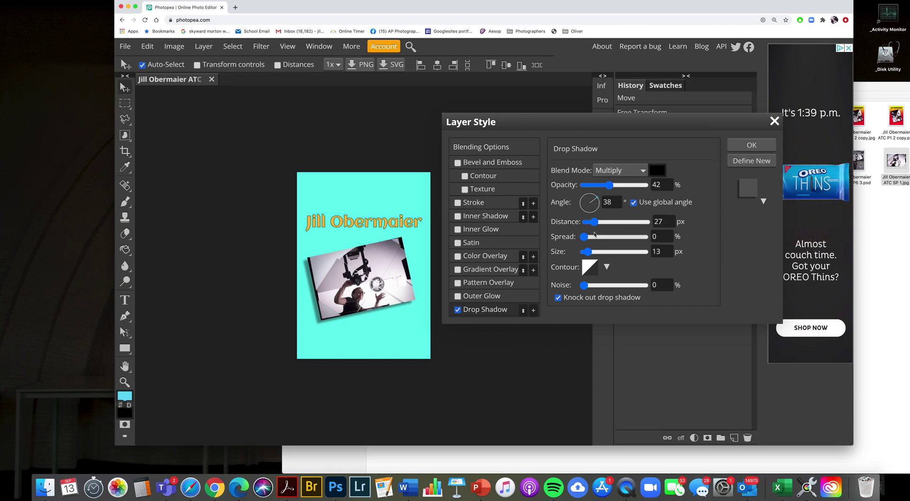
{"action": "left_click_drag", "start_coordinate": [594, 223], "coordinate": [590, 254]}
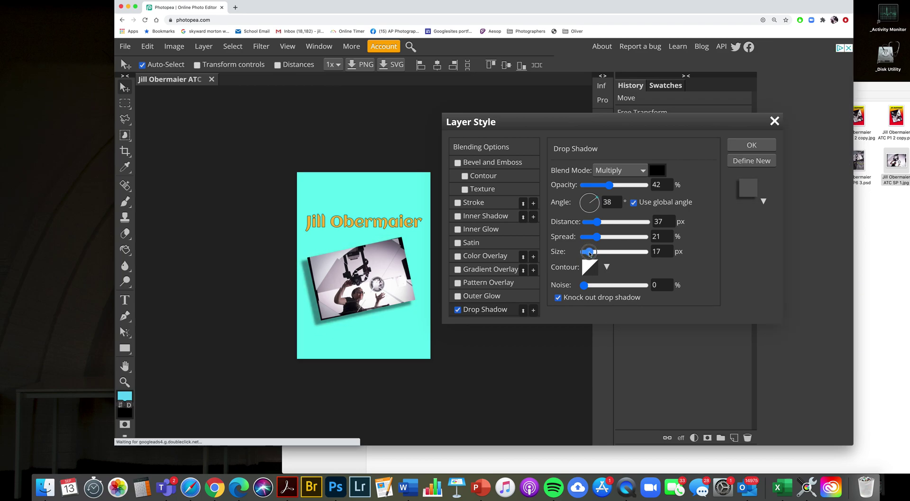
- Look through the drop shadow's contour presets, keep the linear one, and try 100% noise before restoring 0%
{"action": "left_click", "coordinate": [607, 268]}
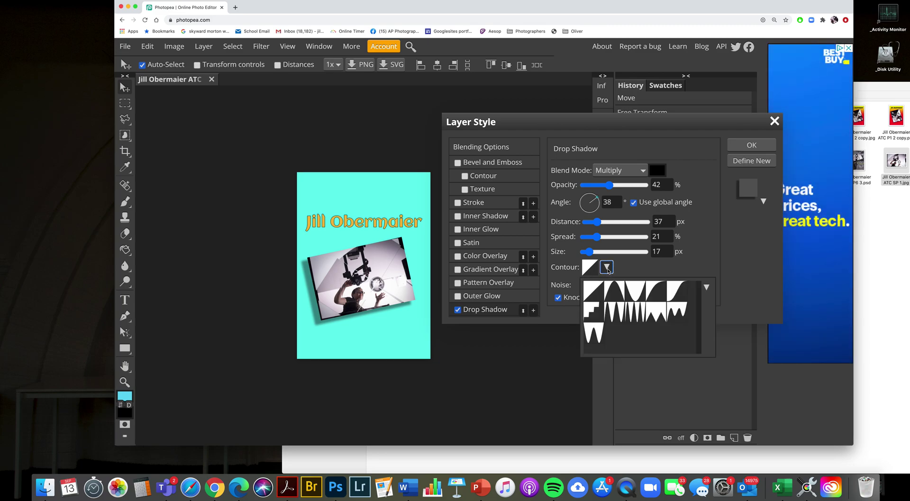
{"action": "left_click", "coordinate": [607, 269]}
{"action": "left_click", "coordinate": [607, 268]}
{"action": "left_click", "coordinate": [595, 286]}
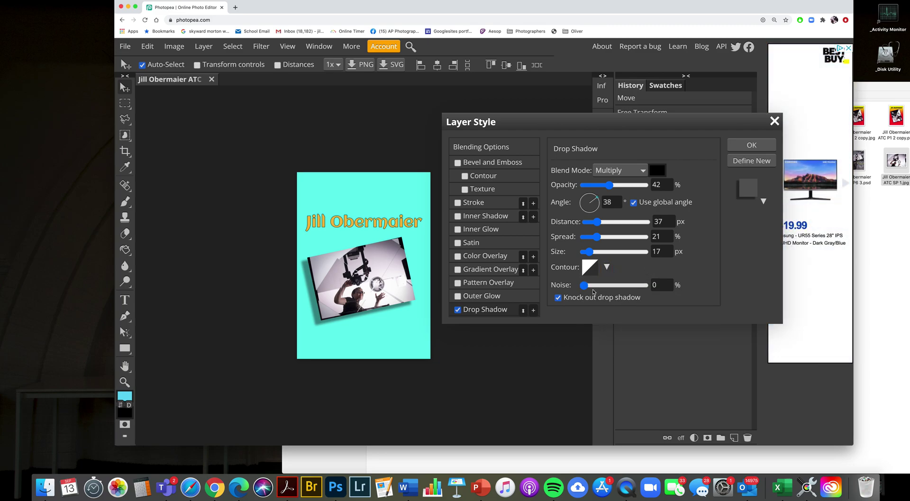
{"action": "left_click_drag", "start_coordinate": [585, 289], "coordinate": [655, 291]}
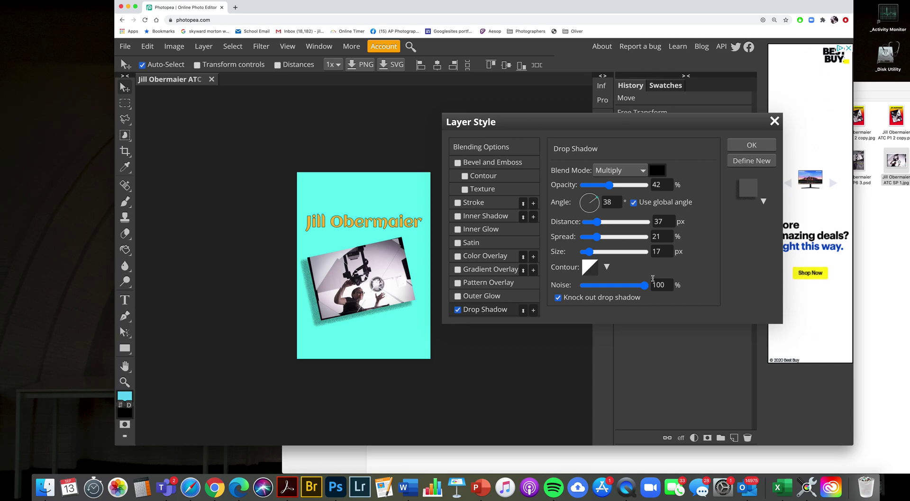
{"action": "left_click_drag", "start_coordinate": [630, 287], "coordinate": [580, 289]}
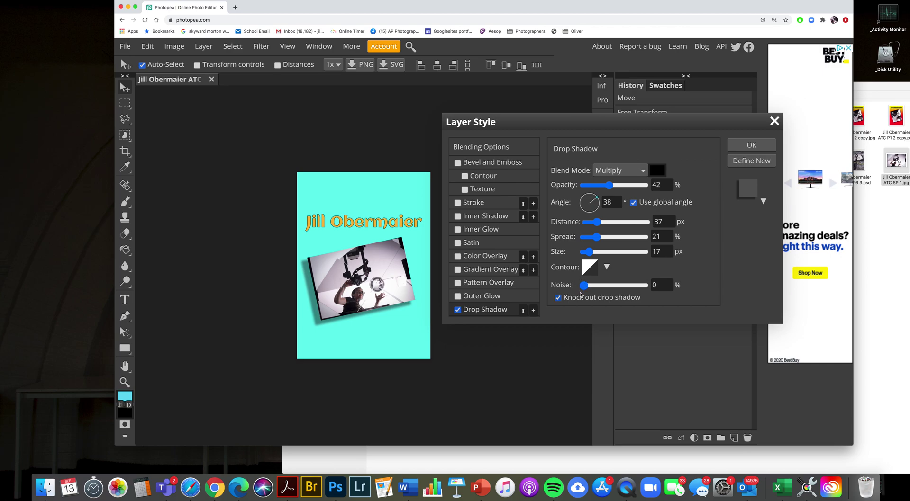
- Apply the photo's drop shadow and shift the tilted photo slightly right and down on the card
{"action": "left_click", "coordinate": [752, 146]}
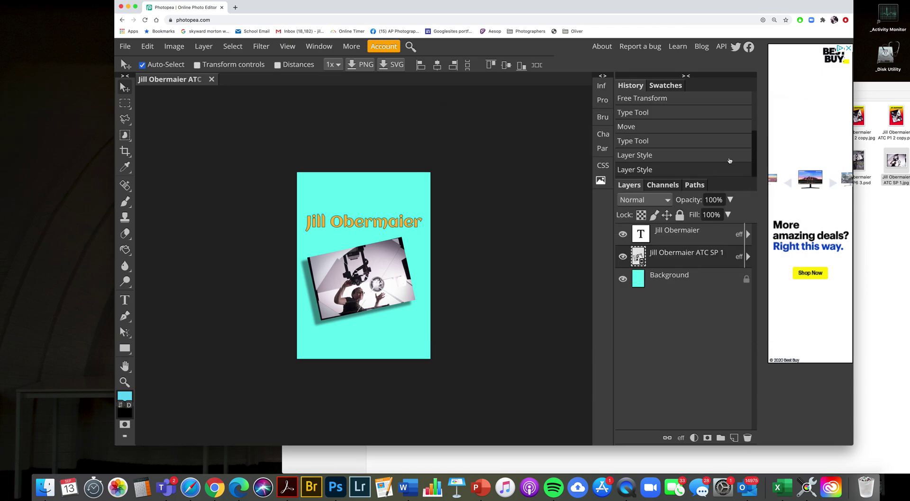
{"action": "left_click_drag", "start_coordinate": [385, 276], "coordinate": [384, 277]}
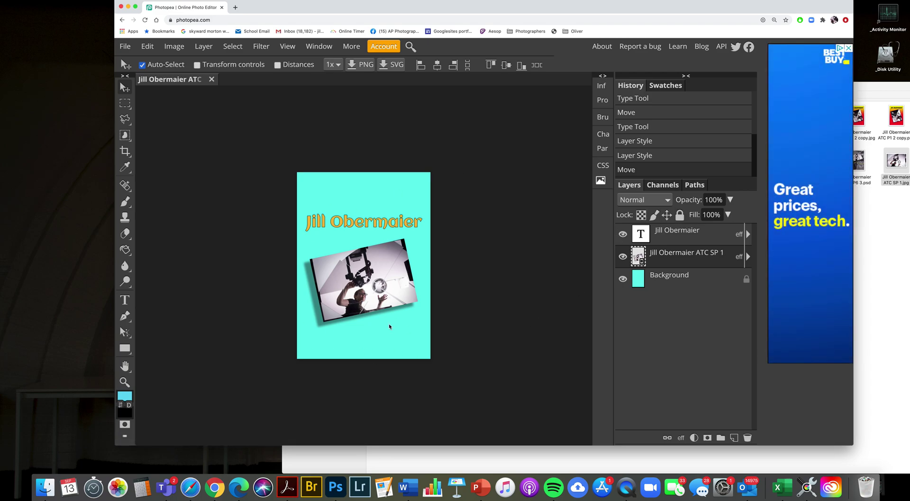
- Add a text box reading "Teacher" in purple (d564f3) above the name text, enlarging the box to fit the word
{"action": "left_click", "coordinate": [126, 302]}
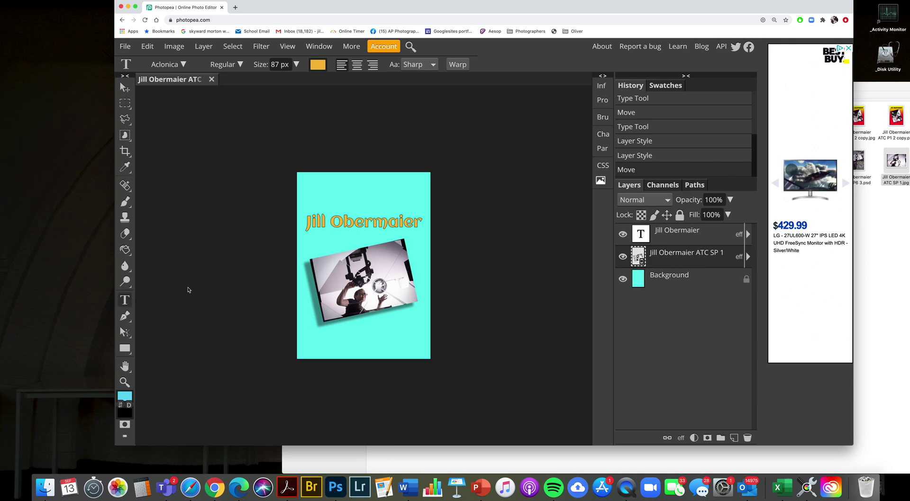
{"action": "left_click_drag", "start_coordinate": [312, 188], "coordinate": [400, 196]}
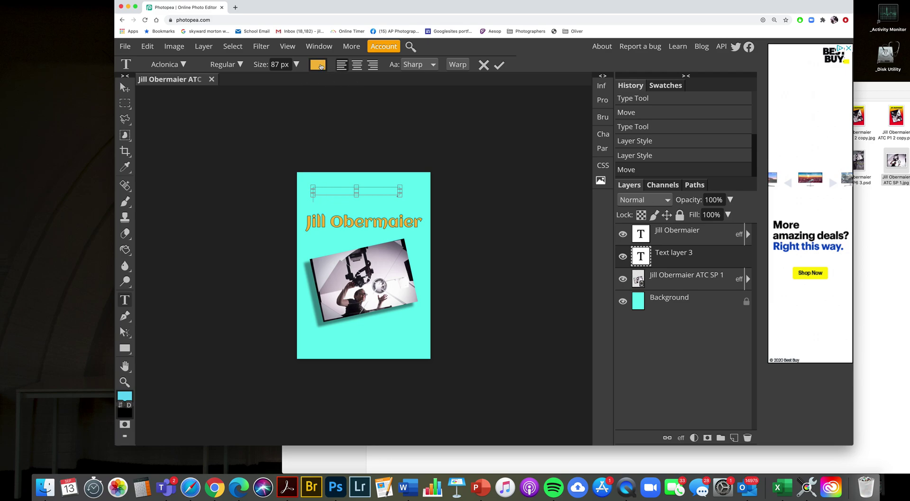
{"action": "left_click", "coordinate": [321, 66]}
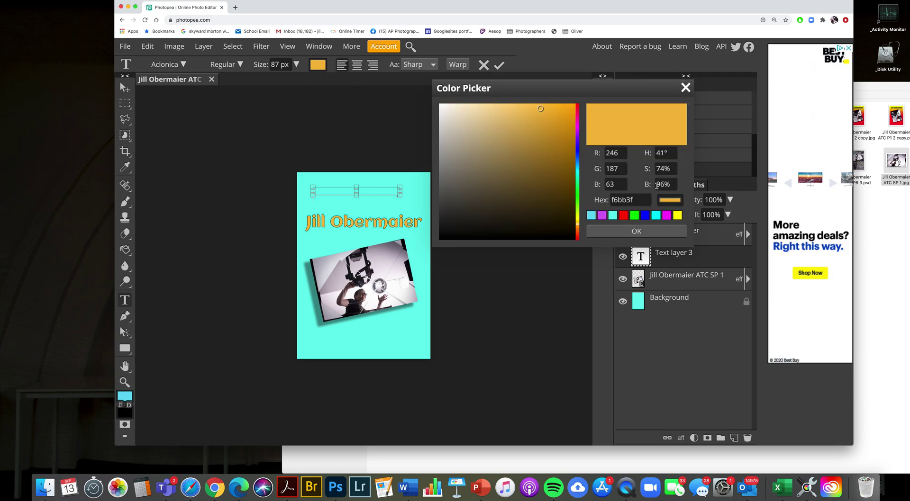
{"action": "left_click", "coordinate": [601, 216]}
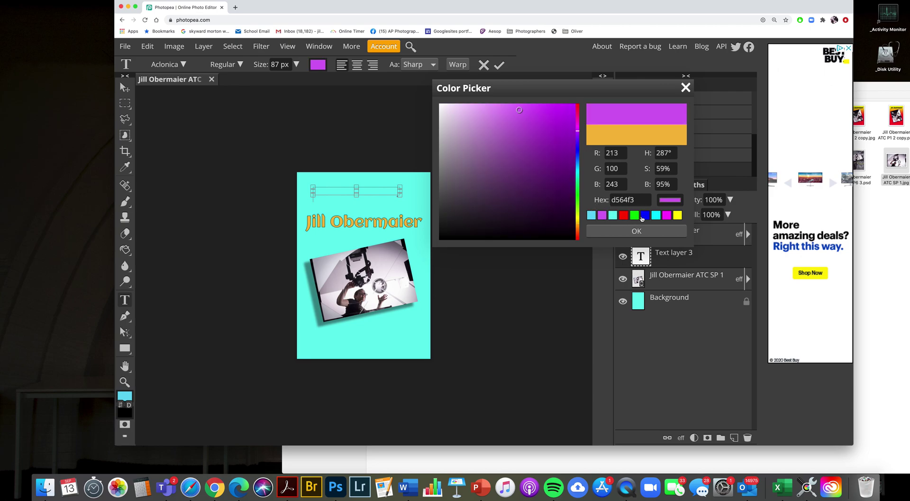
{"action": "left_click", "coordinate": [642, 233]}
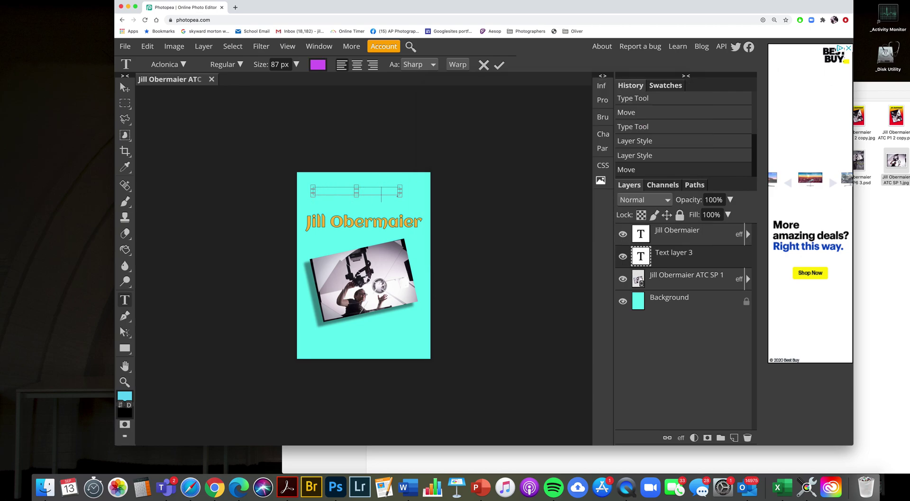
{"action": "left_click_drag", "start_coordinate": [403, 198], "coordinate": [405, 204]}
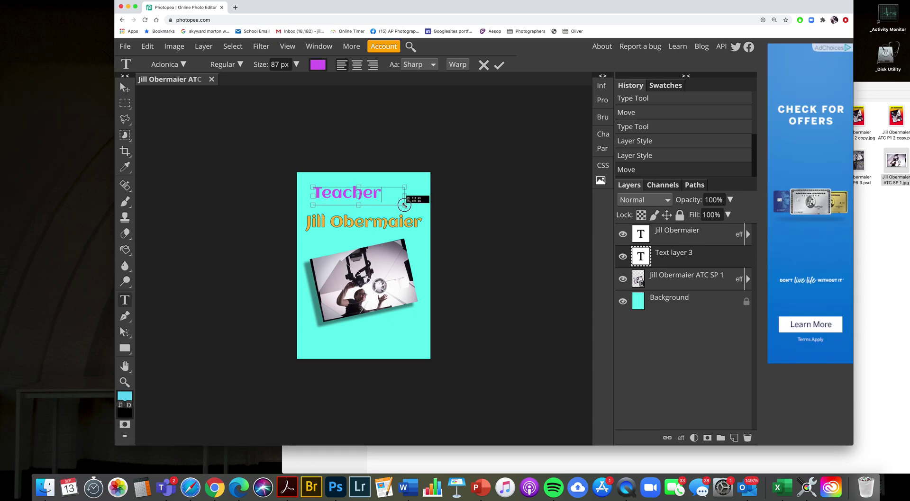
{"action": "left_click", "coordinate": [499, 64]}
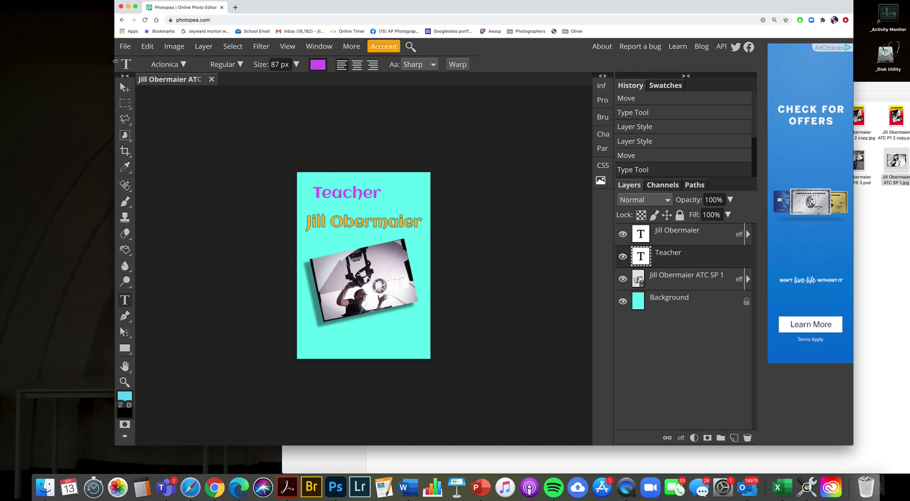
- Move the Teacher text to the lower right of the card, just below the tilted photo
{"action": "left_click", "coordinate": [125, 87]}
{"action": "left_click_drag", "start_coordinate": [369, 194], "coordinate": [409, 340]}
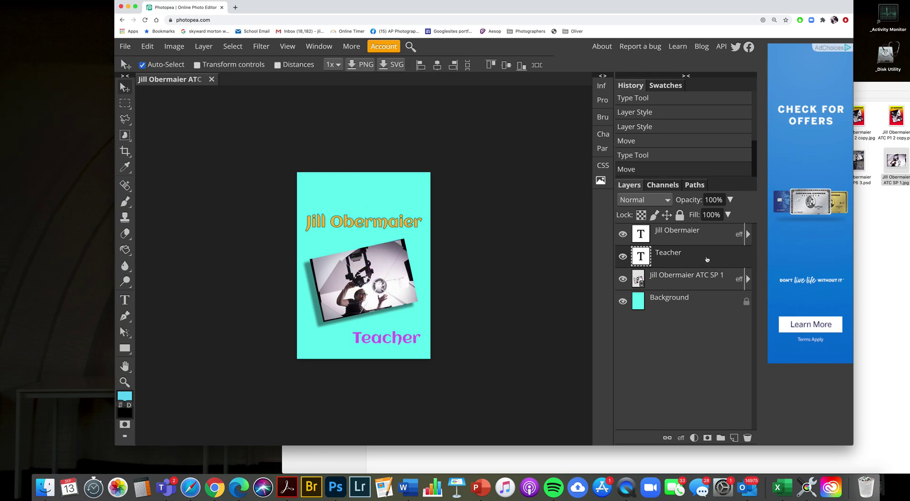
{"action": "left_click", "coordinate": [698, 234]}
{"action": "left_click", "coordinate": [690, 254]}
{"action": "left_click_drag", "start_coordinate": [364, 334], "coordinate": [384, 336]}
- Shift the name text and the tilted photo slightly upward on the card
{"action": "left_click", "coordinate": [688, 242]}
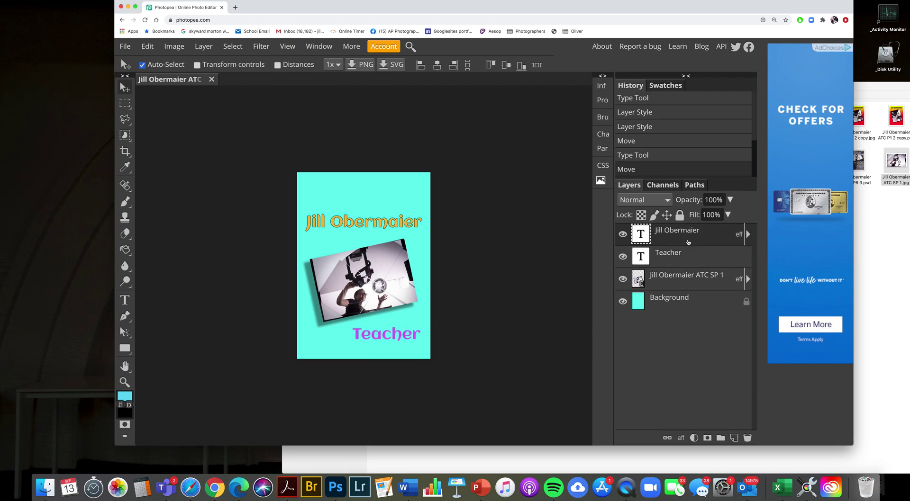
{"action": "left_click_drag", "start_coordinate": [395, 222], "coordinate": [398, 218]}
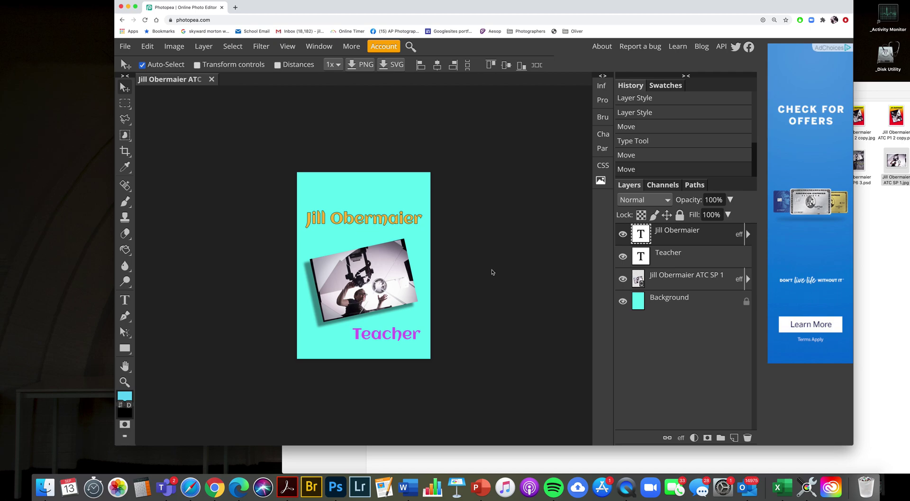
{"action": "left_click", "coordinate": [692, 258]}
{"action": "left_click", "coordinate": [681, 279]}
{"action": "left_click_drag", "start_coordinate": [374, 264], "coordinate": [376, 260]}
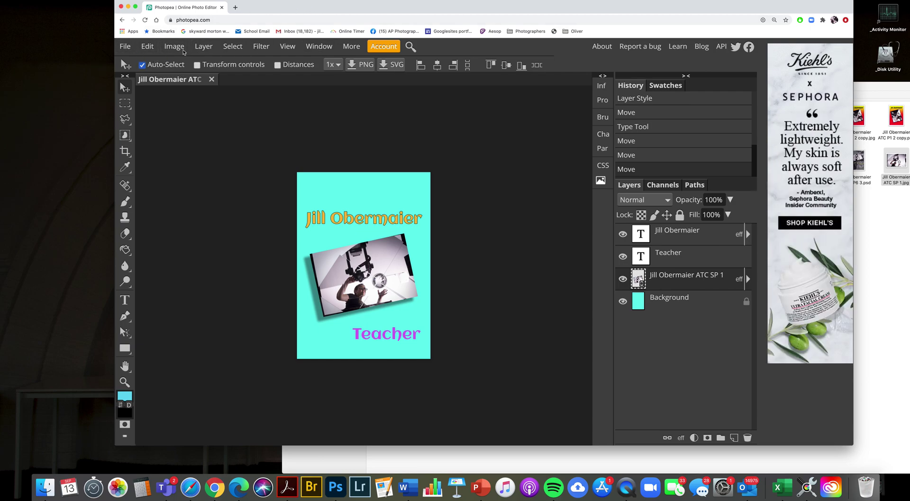
- Save the card as a PSD and move the downloaded file to the desktop
{"action": "left_click", "coordinate": [126, 46]}
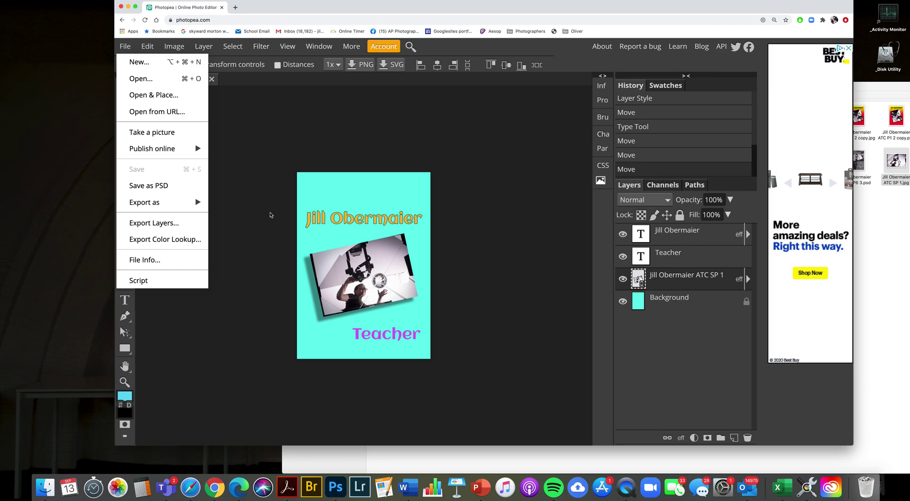
{"action": "left_click", "coordinate": [170, 191]}
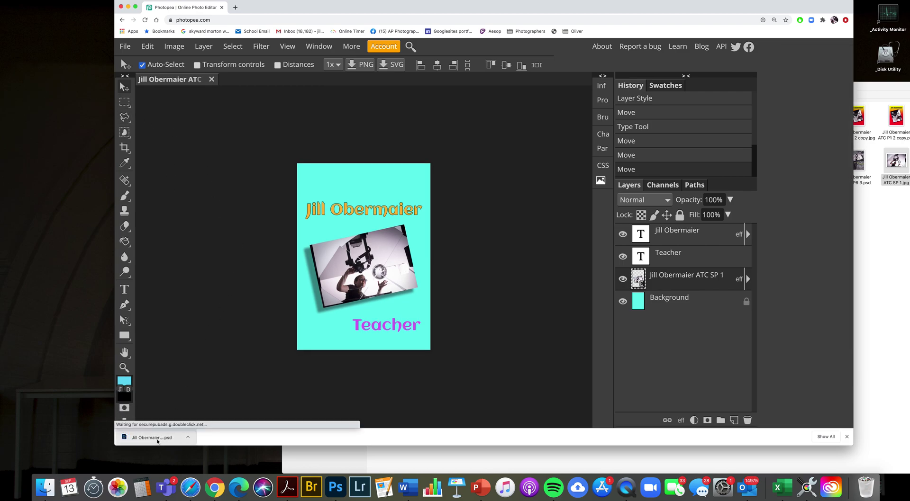
{"action": "left_click_drag", "start_coordinate": [56, 398], "coordinate": [56, 398]}
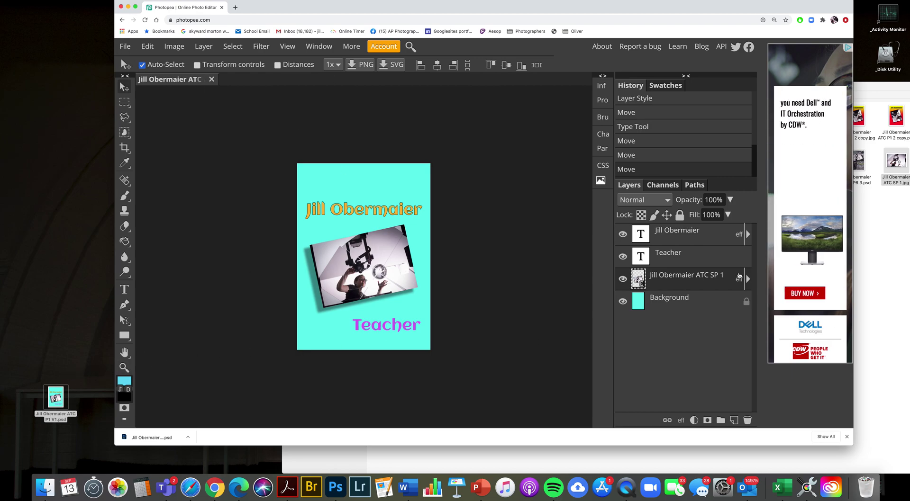
{"action": "double_click", "coordinate": [640, 233]}
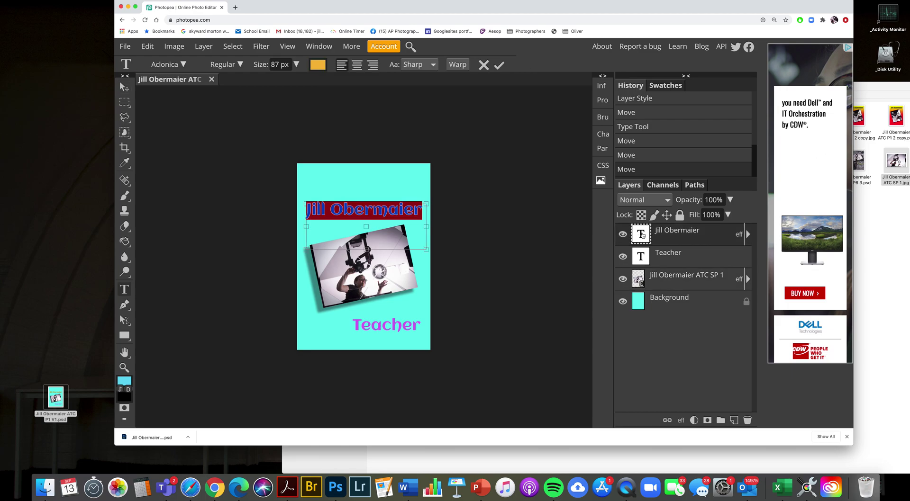
{"action": "left_click", "coordinate": [680, 289]}
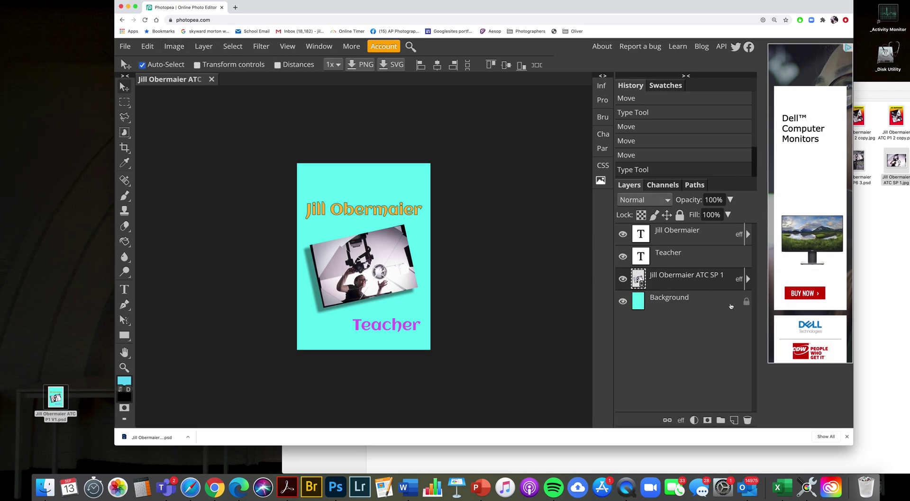
- Export the card as a JPG in inches at 100% quality with metadata attached, and move the downloaded file to the desktop
{"action": "left_click", "coordinate": [125, 47]}
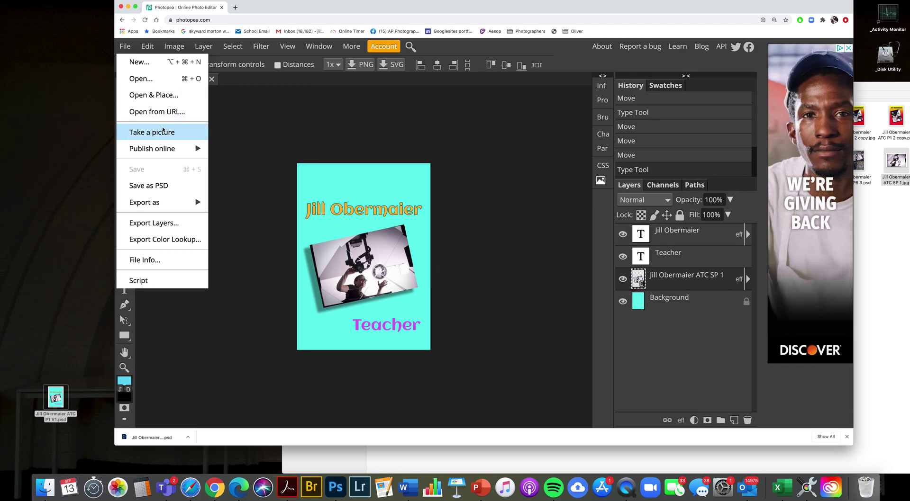
{"action": "mouse_move", "coordinate": [185, 208]}
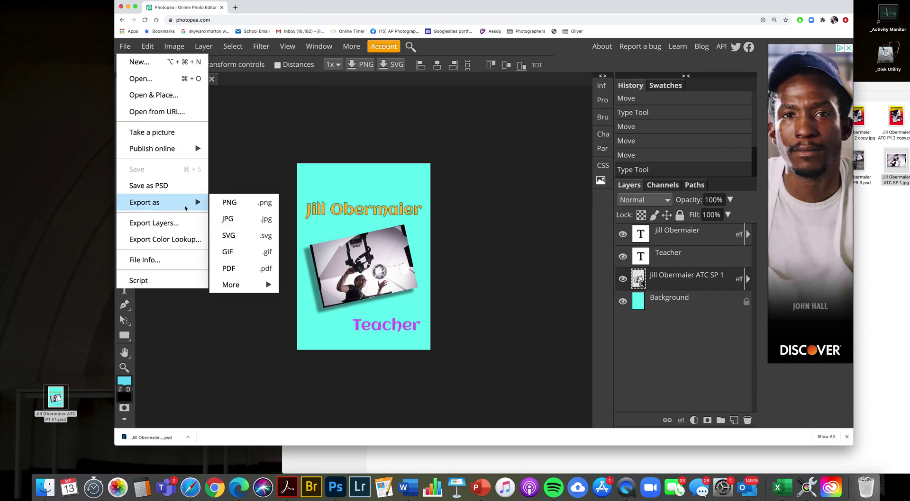
{"action": "left_click", "coordinate": [232, 218]}
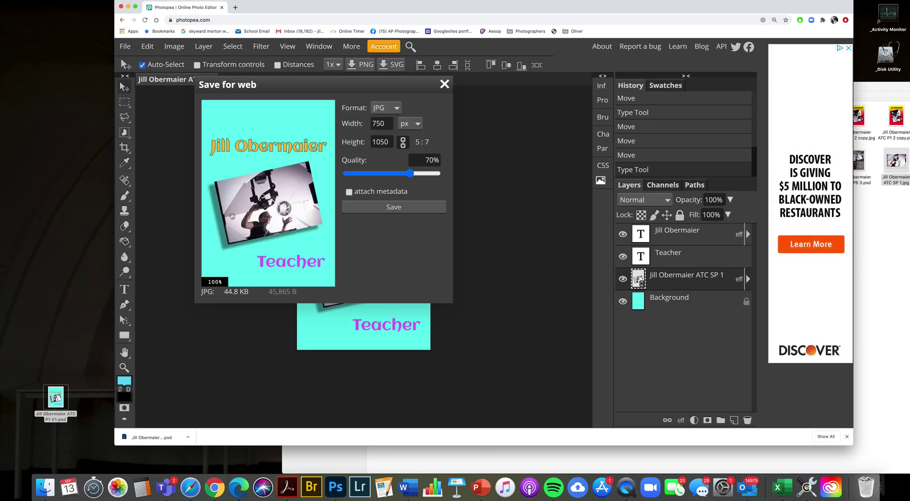
{"action": "left_click_drag", "start_coordinate": [337, 89], "coordinate": [369, 91]}
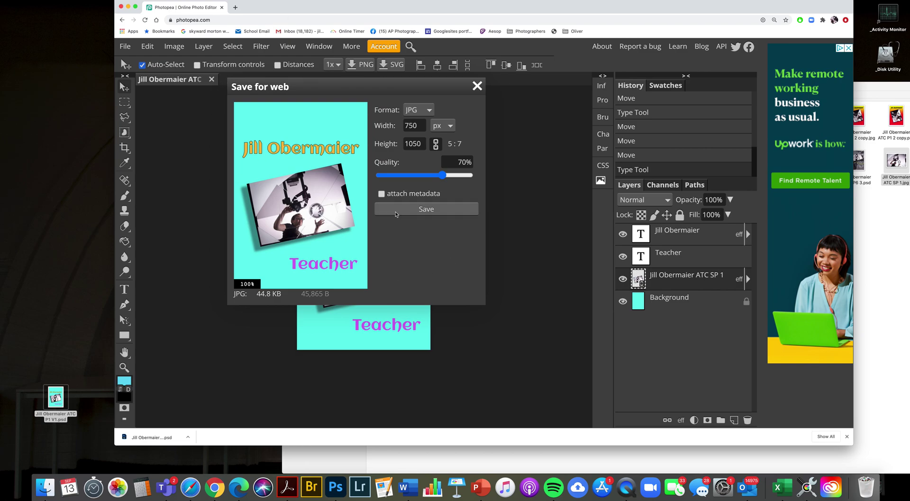
{"action": "left_click", "coordinate": [441, 125]}
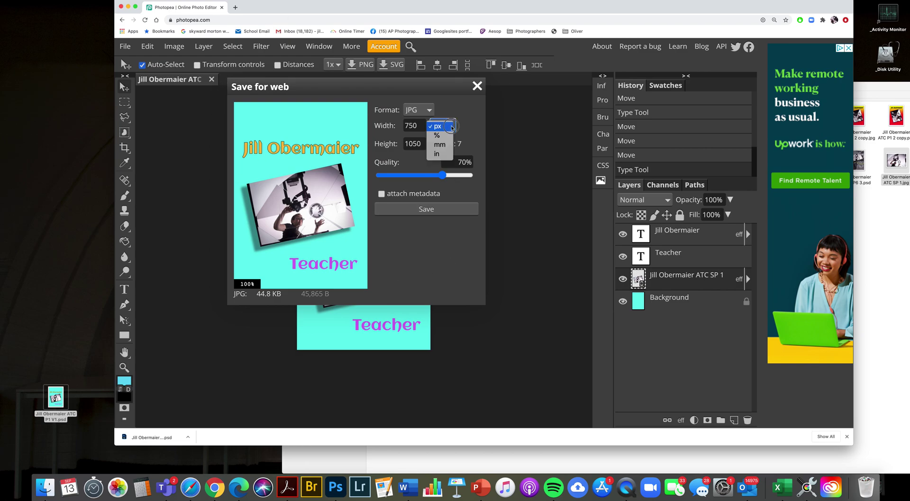
{"action": "left_click", "coordinate": [439, 154]}
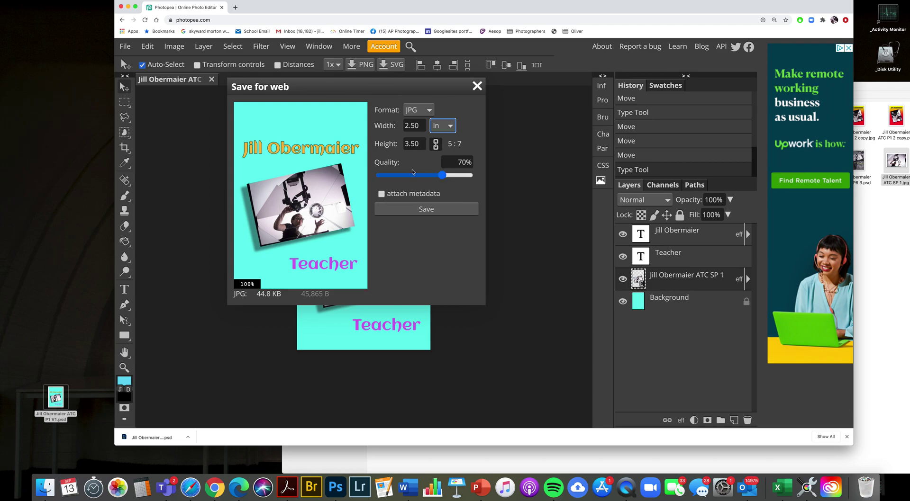
{"action": "left_click_drag", "start_coordinate": [443, 175], "coordinate": [480, 179]}
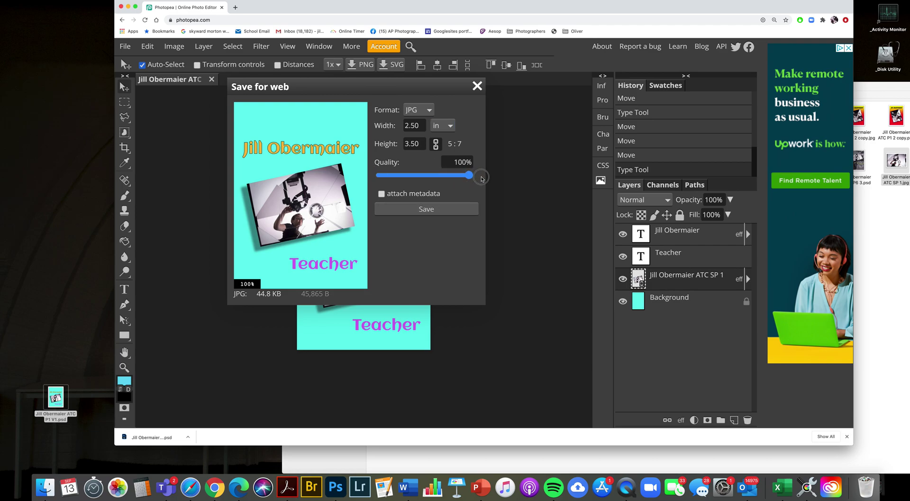
{"action": "left_click", "coordinate": [382, 194]}
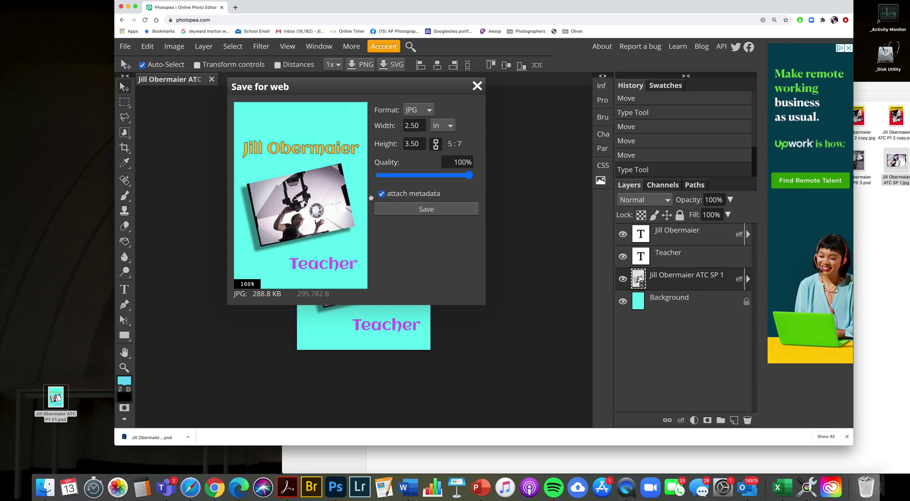
{"action": "left_click", "coordinate": [439, 210]}
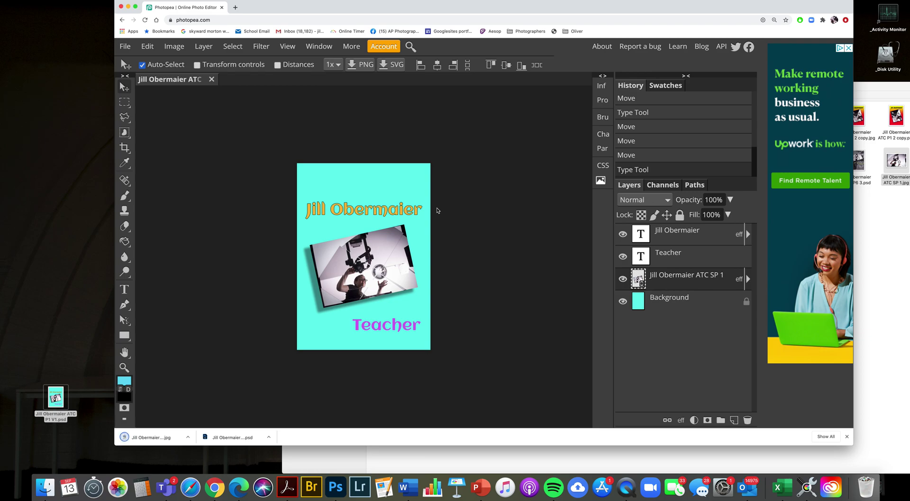
{"action": "left_click_drag", "start_coordinate": [132, 442], "coordinate": [98, 354]}
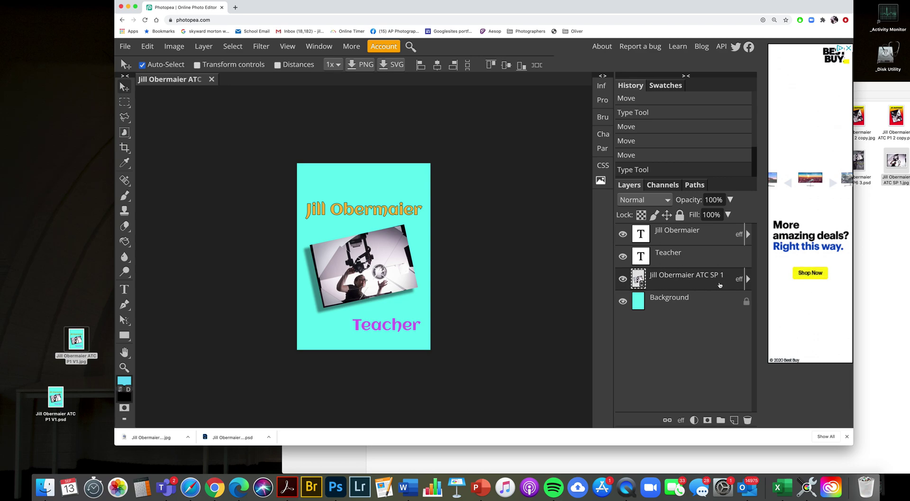
- Delete the photo layer, move the Artist Trading Cards folder window aside, and undo the deletion
{"action": "left_click_drag", "start_coordinate": [720, 284], "coordinate": [748, 422]}
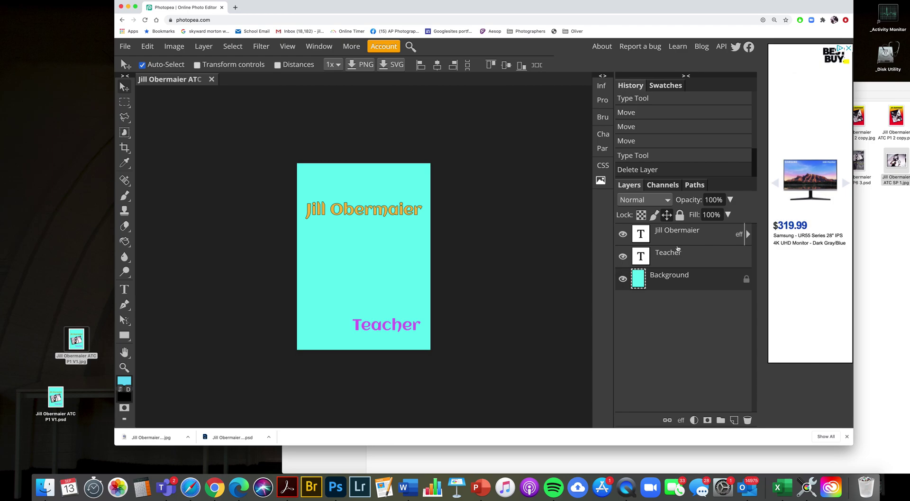
{"action": "left_click", "coordinate": [890, 208]}
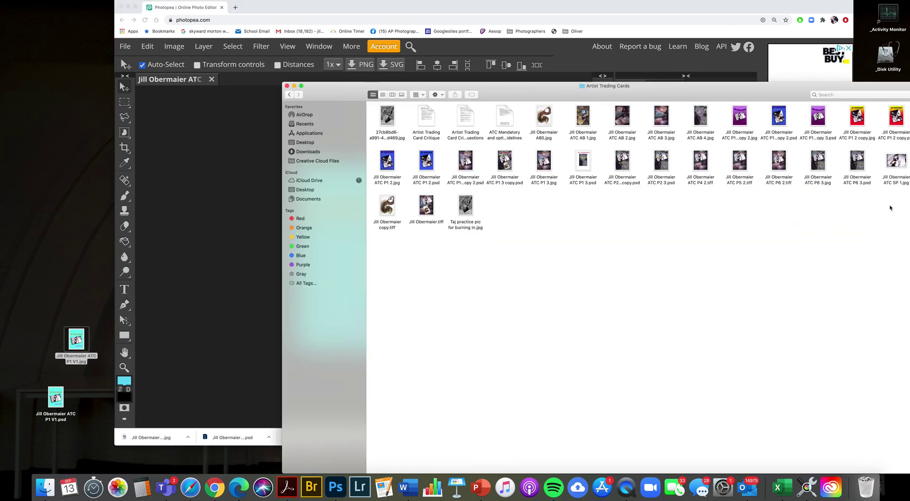
{"action": "left_click_drag", "start_coordinate": [868, 86], "coordinate": [802, 338]}
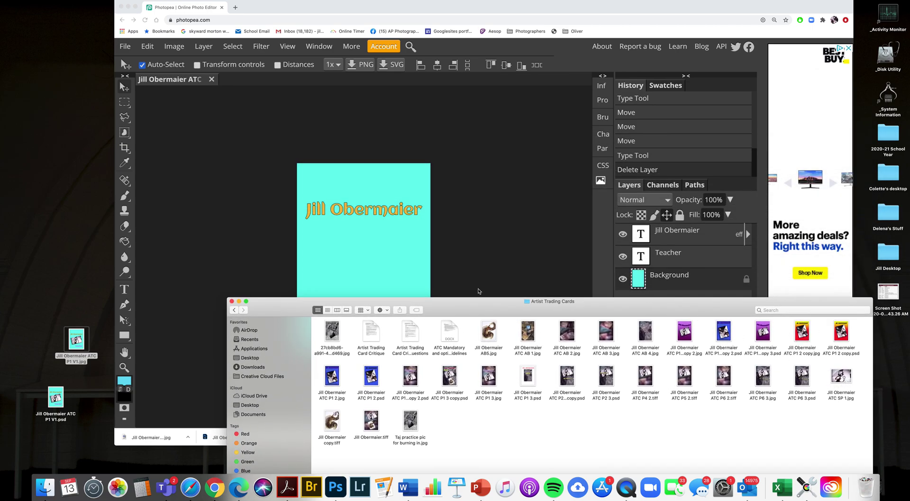
{"action": "left_click_drag", "start_coordinate": [480, 301], "coordinate": [837, 194]}
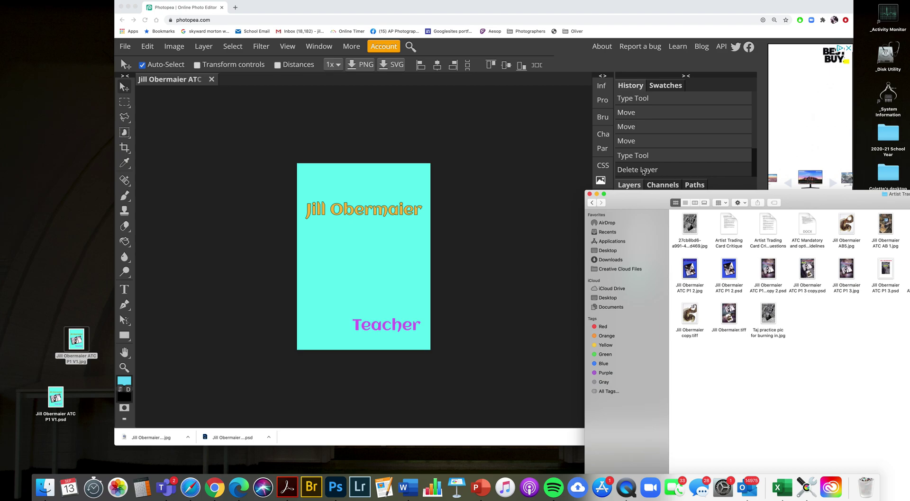
{"action": "left_click", "coordinate": [643, 172]}
{"action": "left_click", "coordinate": [626, 156]}
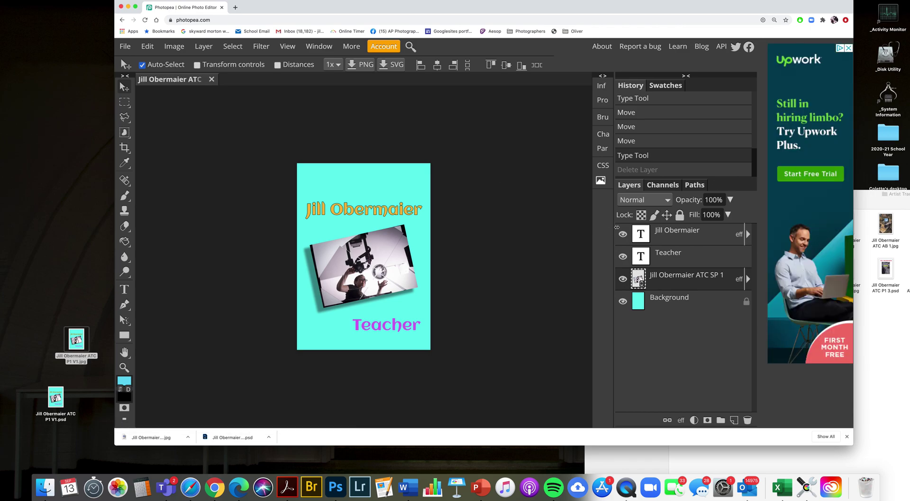
- Hide the name text, Teacher text and photo layers, leaving only the Background layer shown
{"action": "left_click", "coordinate": [623, 234]}
{"action": "left_click", "coordinate": [623, 257]}
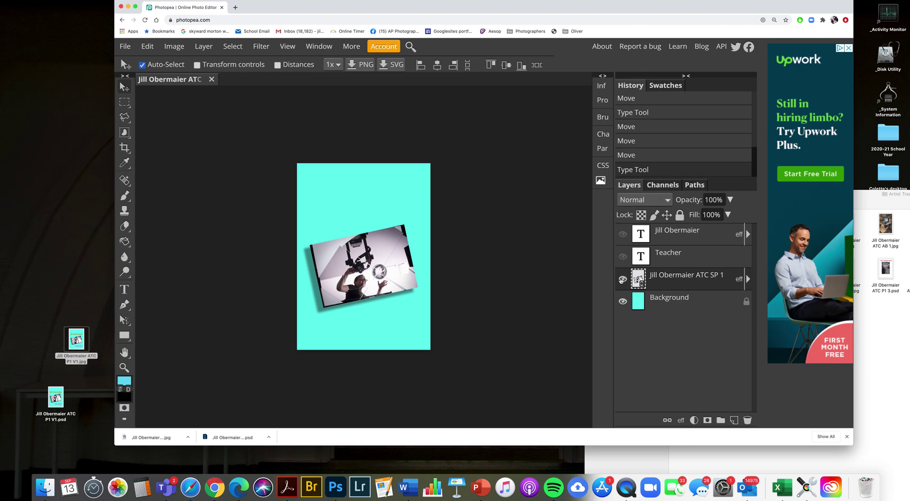
{"action": "left_click", "coordinate": [622, 280]}
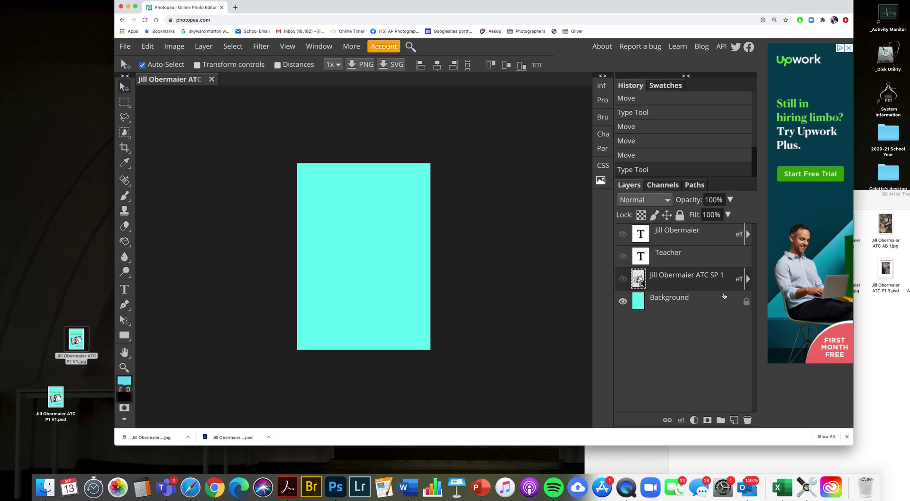
- Start a custom gradient for the Background layer with the Gradient tool, setting its starting colour stop to coral (f38264)
{"action": "left_click", "coordinate": [670, 308]}
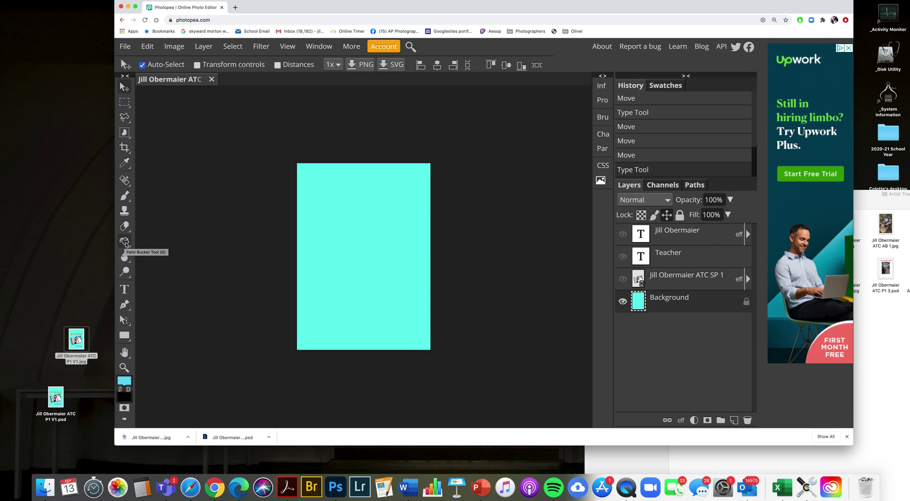
{"action": "right_click", "coordinate": [126, 242]}
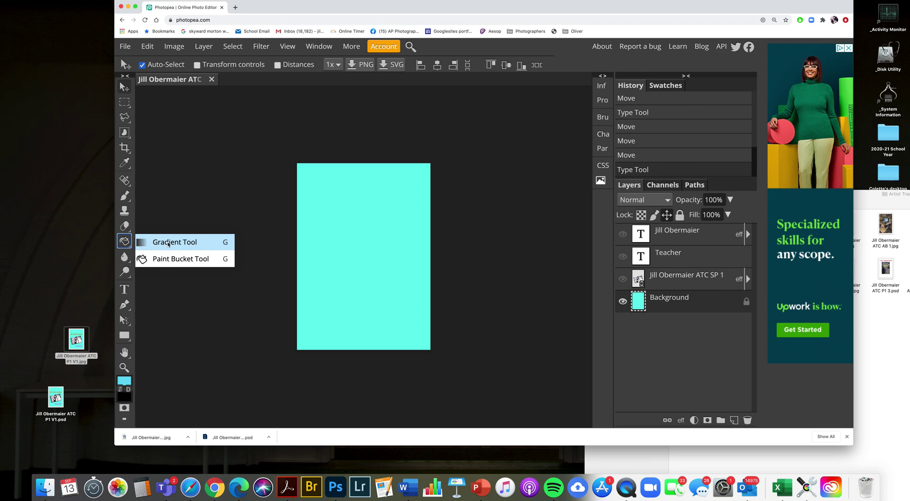
{"action": "left_click", "coordinate": [168, 244]}
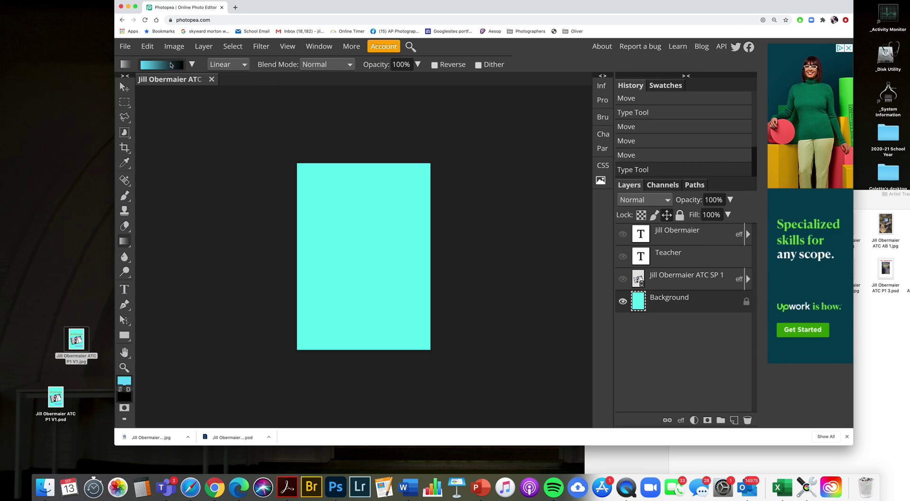
{"action": "left_click", "coordinate": [192, 65]}
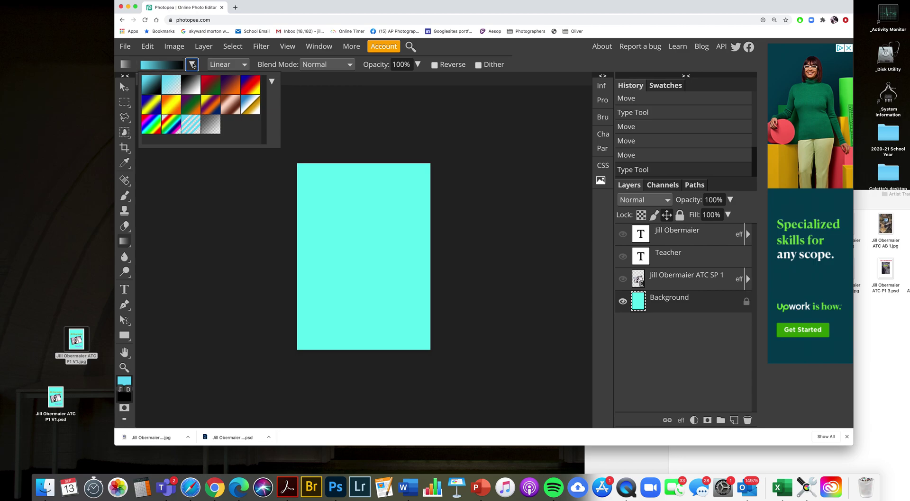
{"action": "left_click", "coordinate": [167, 66]}
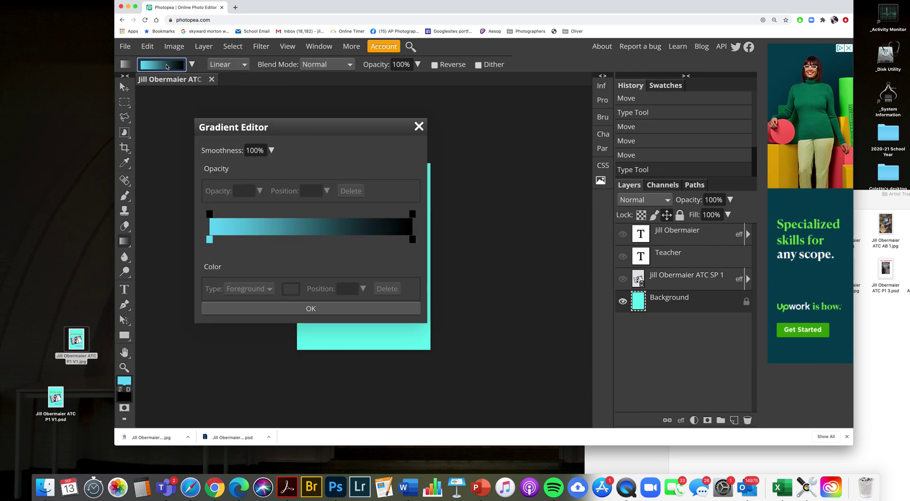
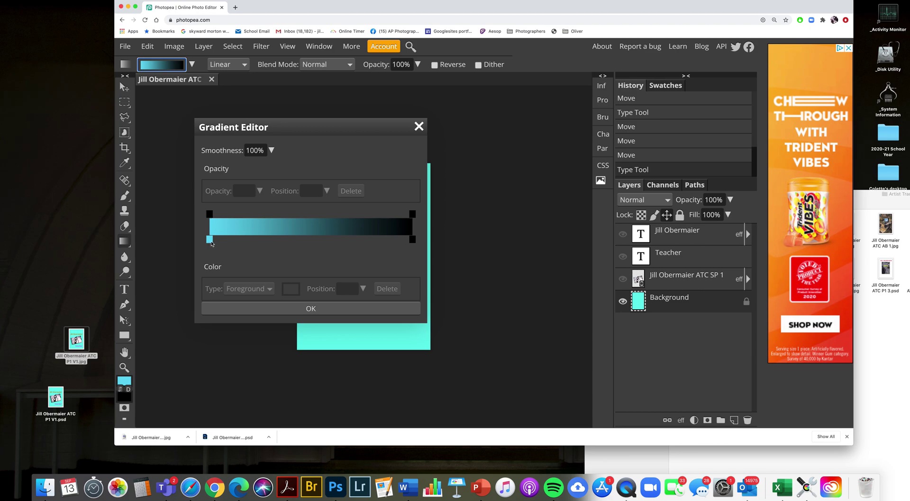
{"action": "double_click", "coordinate": [209, 240]}
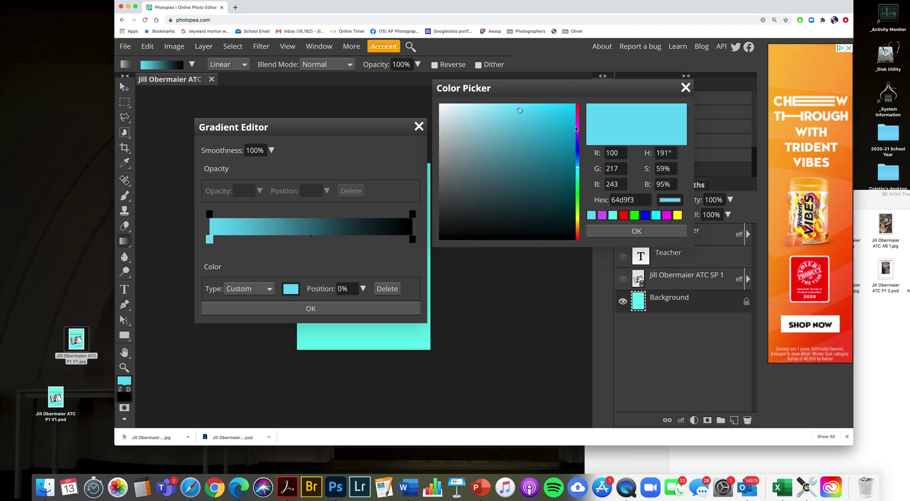
{"action": "left_click", "coordinate": [577, 236]}
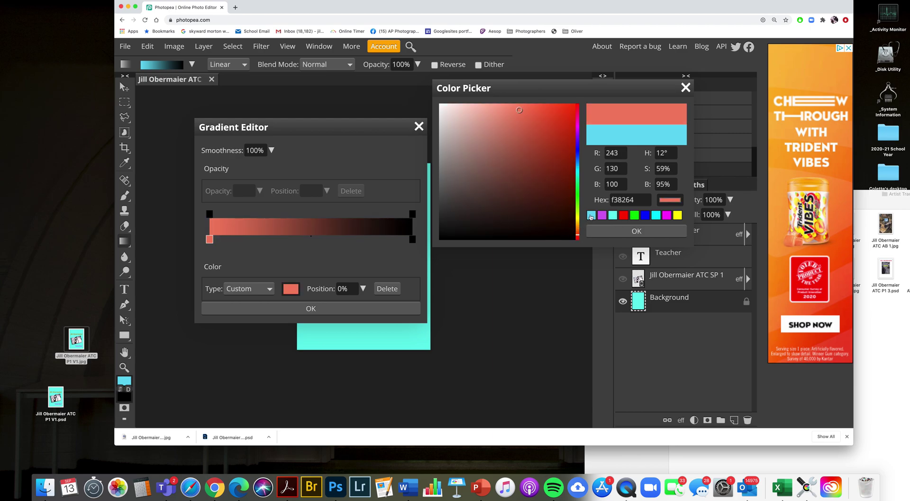
{"action": "left_click", "coordinate": [640, 231]}
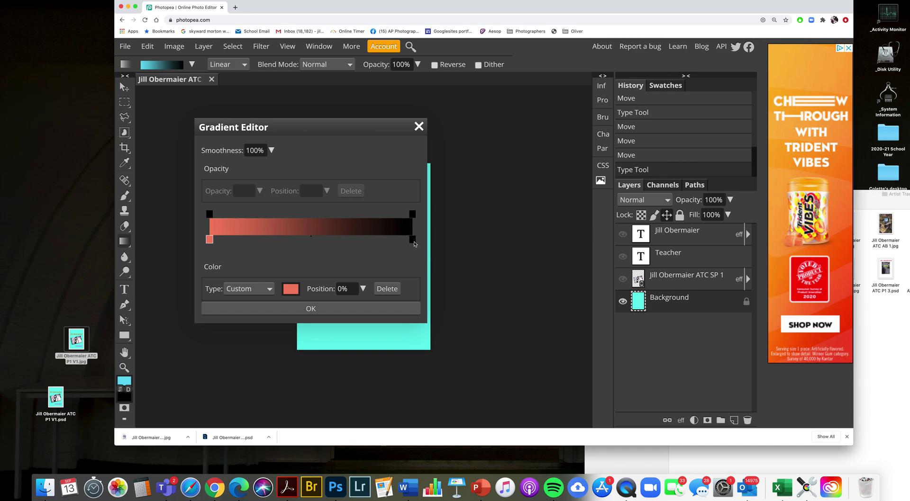
{"action": "mouse_move", "coordinate": [413, 243]}
{"action": "left_mouse_down"}
{"action": "mouse_move", "coordinate": [396, 240]}
{"action": "mouse_move", "coordinate": [432, 243]}
{"action": "left_mouse_up"}
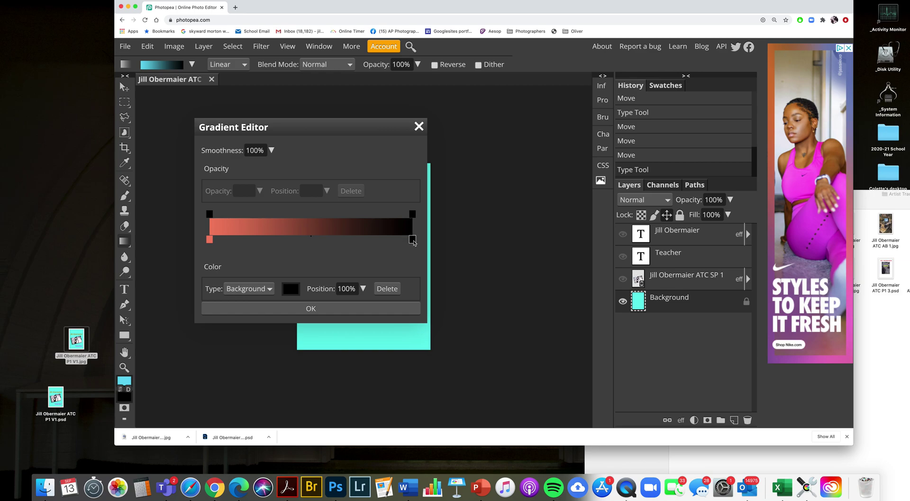
{"action": "left_click_drag", "start_coordinate": [412, 240], "coordinate": [398, 240]}
{"action": "double_click", "coordinate": [398, 240]}
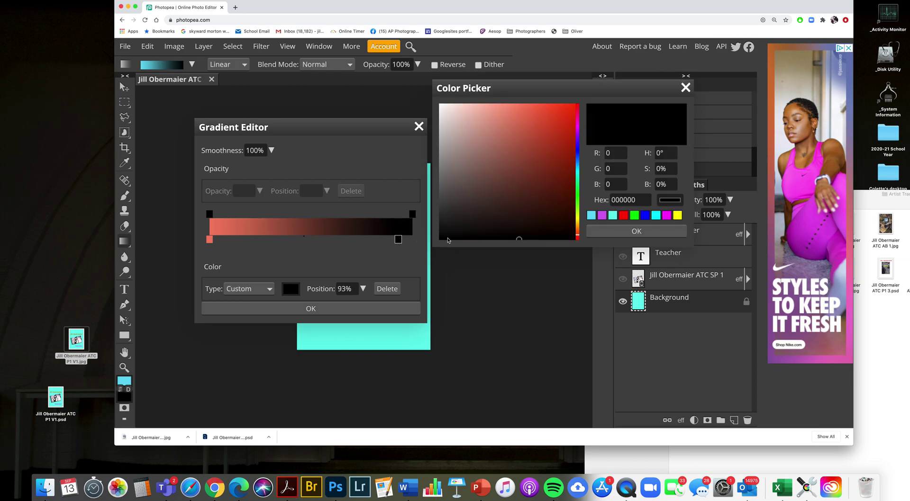
{"action": "left_click", "coordinate": [429, 239]}
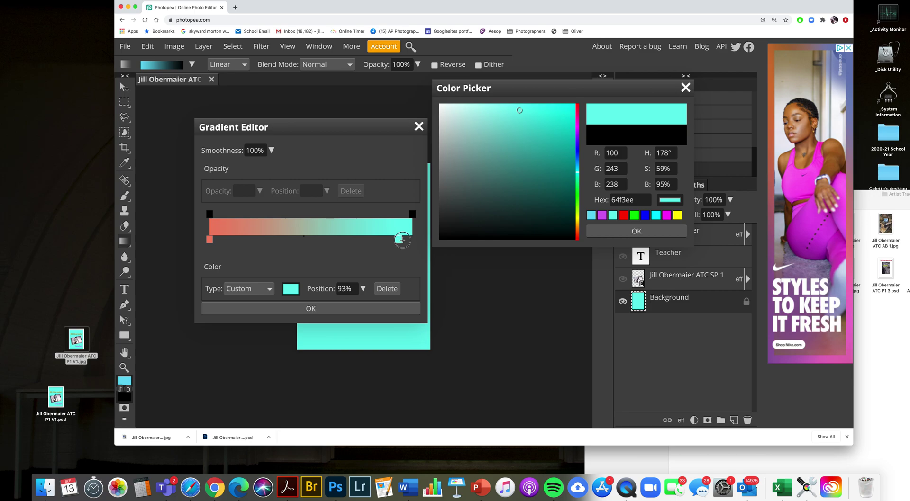
{"action": "left_click", "coordinate": [402, 240]}
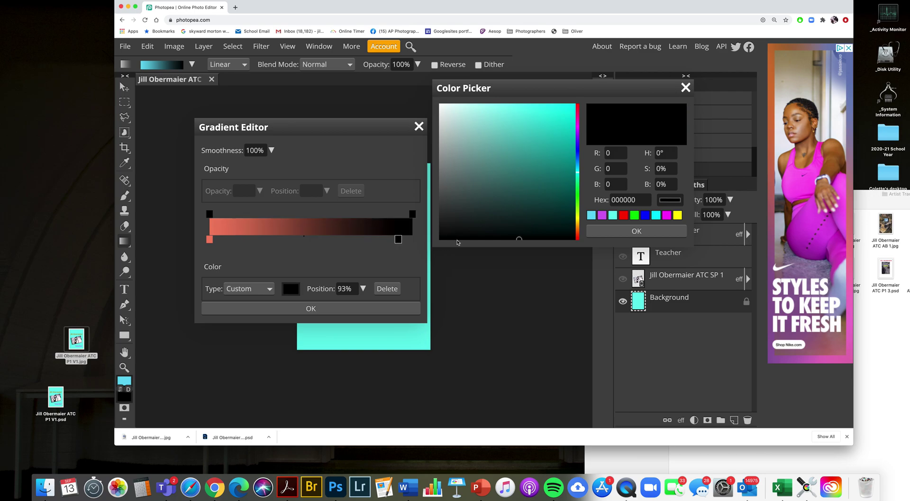
{"action": "left_click", "coordinate": [406, 240]}
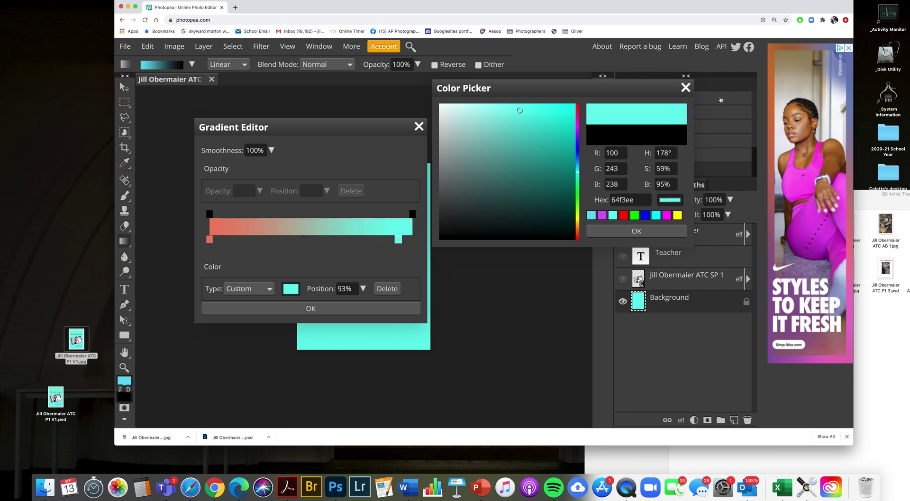
{"action": "left_click", "coordinate": [685, 87]}
{"action": "left_click", "coordinate": [404, 240]}
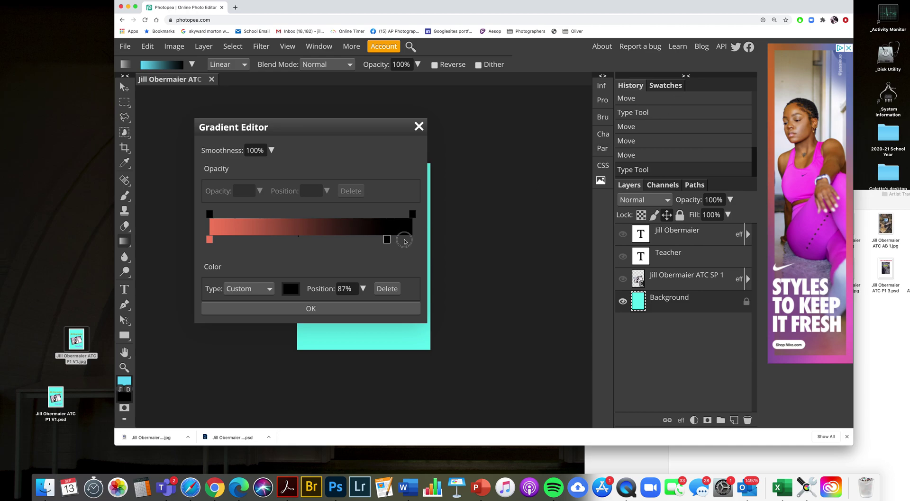
{"action": "left_click_drag", "start_coordinate": [405, 242], "coordinate": [432, 245]}
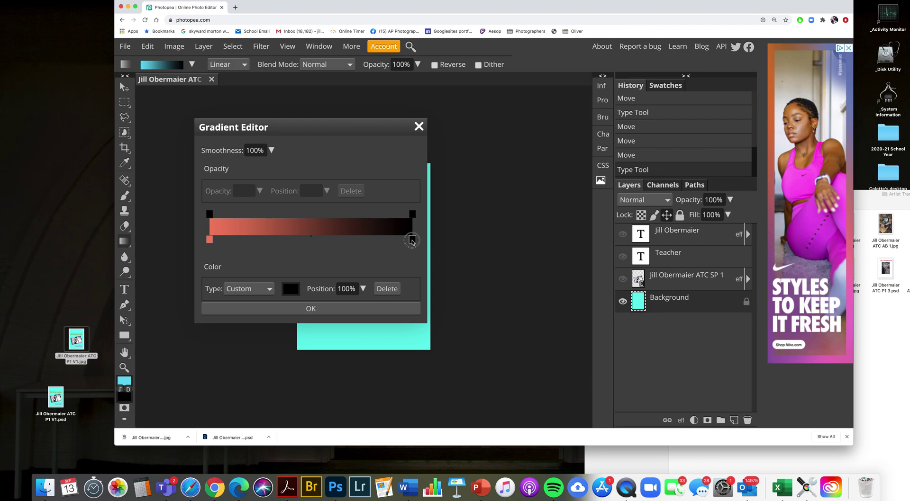
- Set the gradient's ending colour stop to dark teal (1d7a79) and accept the edited gradient
{"action": "double_click", "coordinate": [412, 240]}
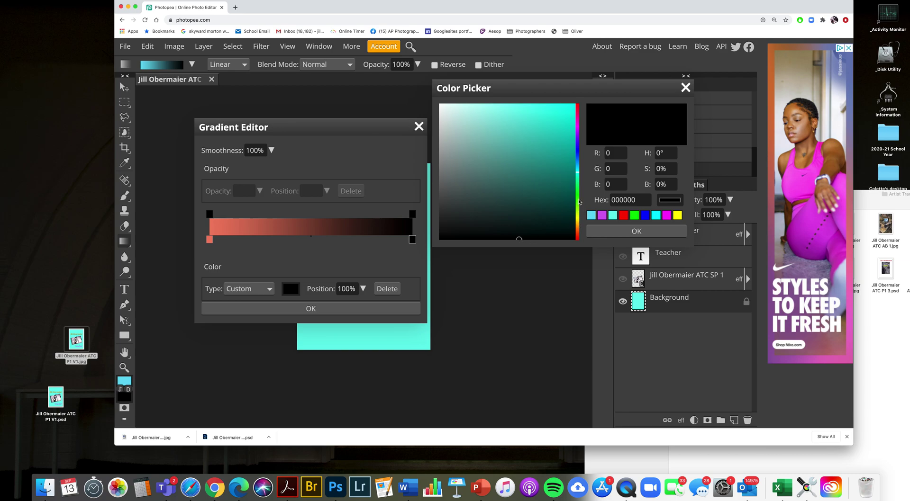
{"action": "left_click", "coordinate": [533, 130]}
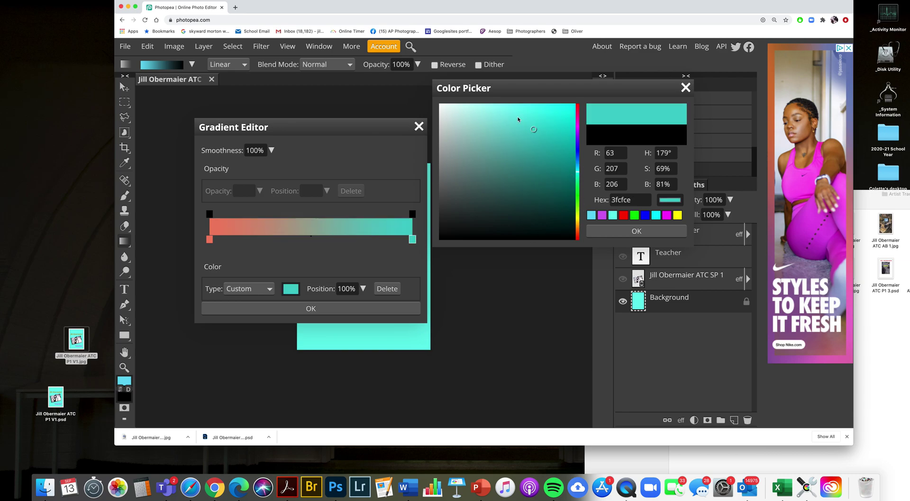
{"action": "left_click_drag", "start_coordinate": [517, 119], "coordinate": [496, 145]}
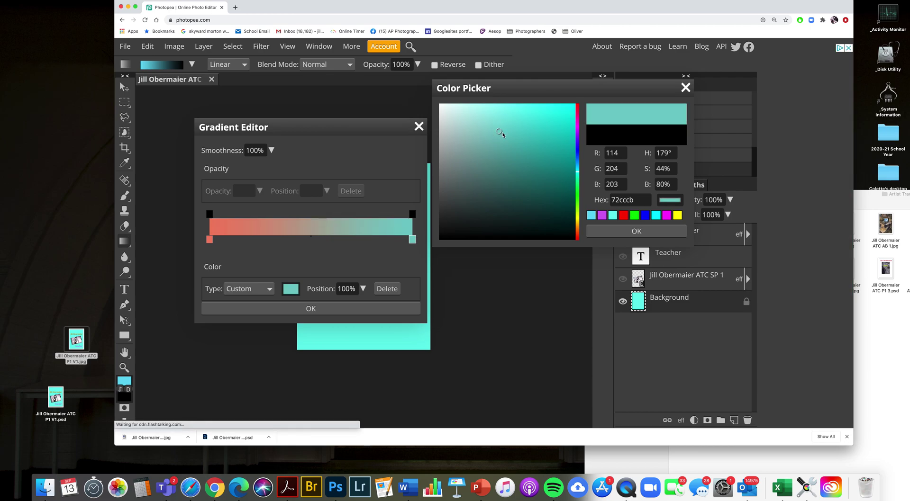
{"action": "mouse_move", "coordinate": [504, 133]}
{"action": "left_mouse_down"}
{"action": "mouse_move", "coordinate": [539, 139]}
{"action": "mouse_move", "coordinate": [524, 140]}
{"action": "mouse_move", "coordinate": [521, 152]}
{"action": "mouse_move", "coordinate": [524, 143]}
{"action": "mouse_move", "coordinate": [543, 175]}
{"action": "left_mouse_up"}
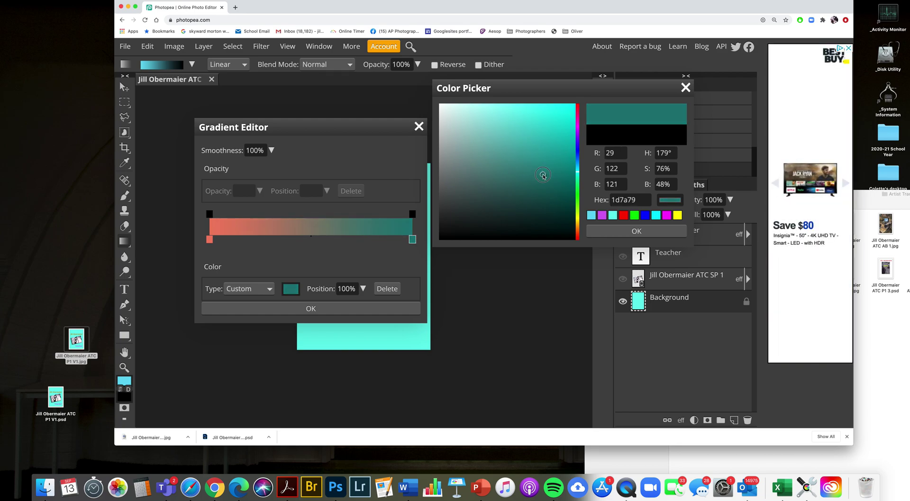
{"action": "left_click", "coordinate": [602, 231]}
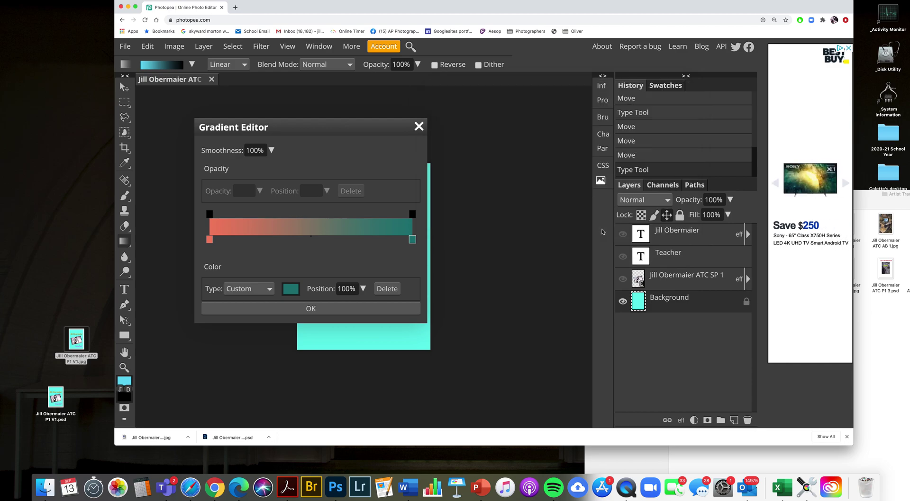
{"action": "left_click", "coordinate": [305, 308]}
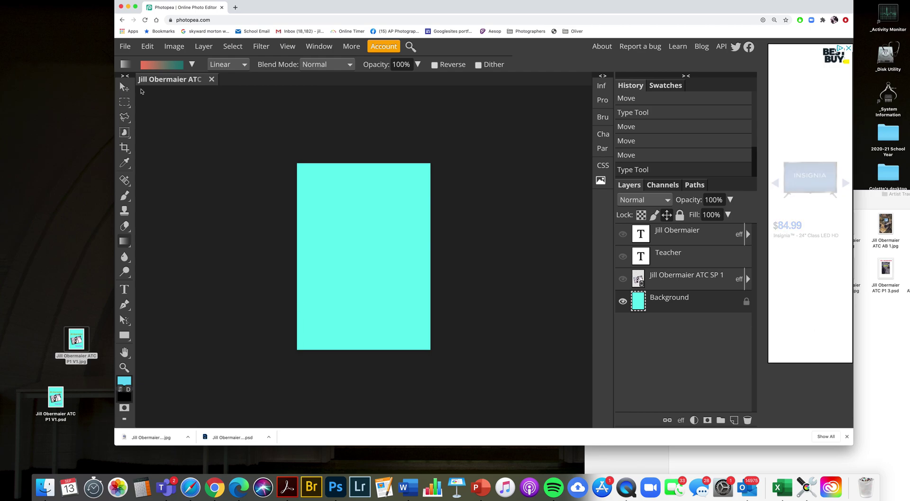
- Fill the Background layer with the Linear gradient, running straight from the card's top edge to its bottom edge
{"action": "left_click", "coordinate": [245, 68]}
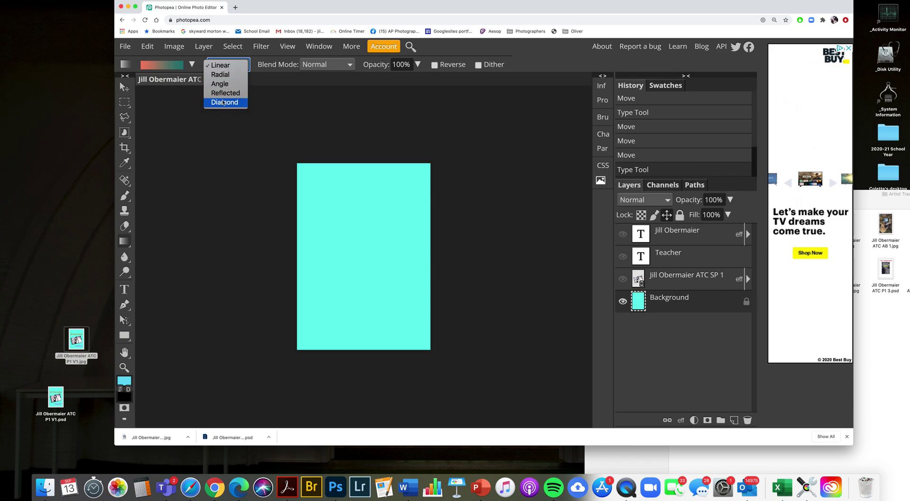
{"action": "left_click", "coordinate": [226, 66]}
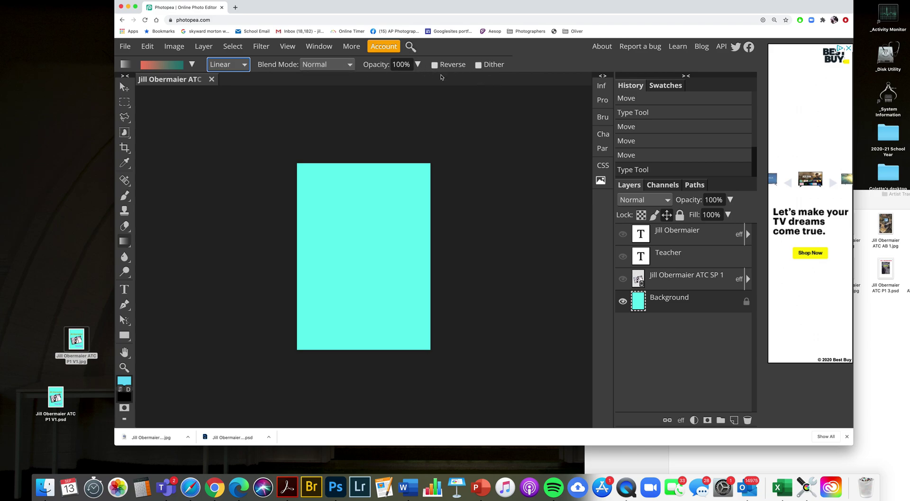
{"action": "left_click", "coordinate": [359, 164]}
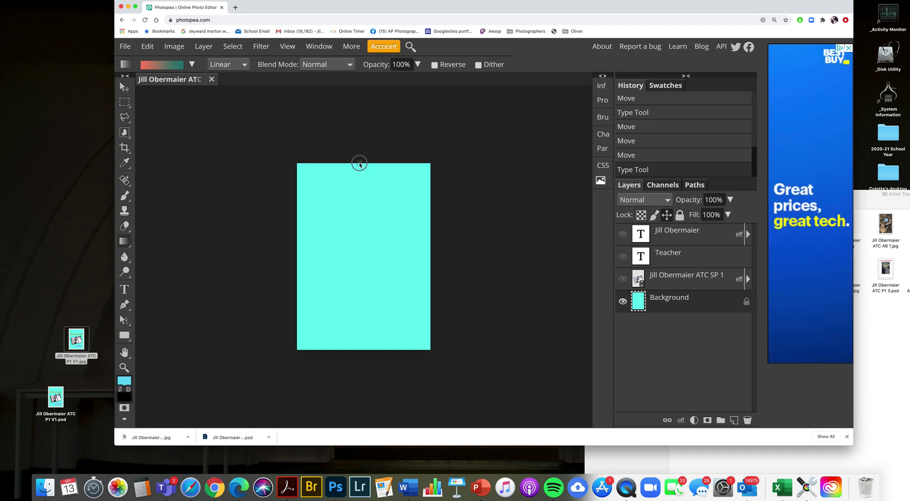
{"action": "left_click_drag", "start_coordinate": [360, 164], "coordinate": [360, 350]}
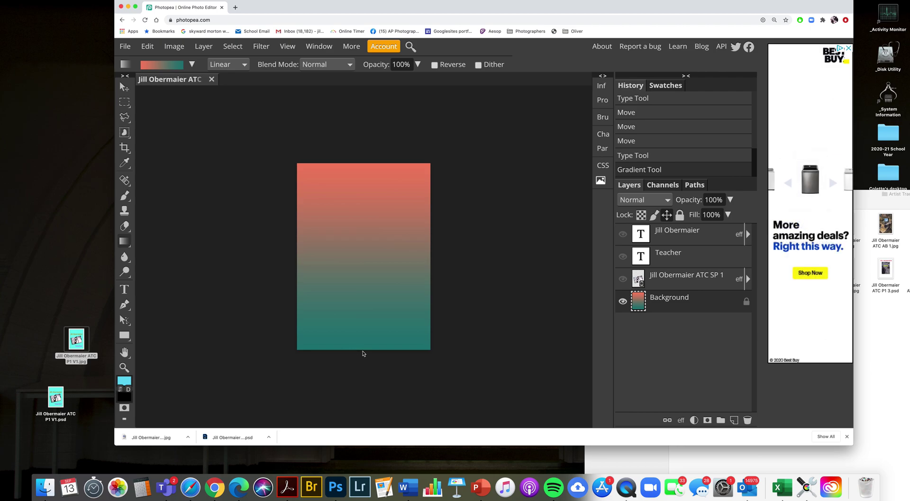
- Try reversed, short and angled gradients on the Background layer, and redraw the gradient straight from the card's top edge to its bottom edge
{"action": "left_click_drag", "start_coordinate": [364, 350], "coordinate": [364, 166]}
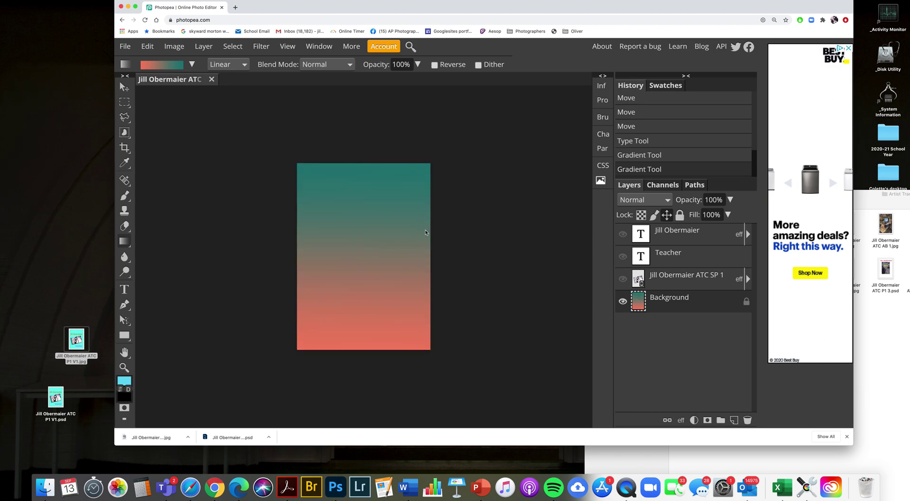
{"action": "left_click_drag", "start_coordinate": [420, 242], "coordinate": [441, 245]}
{"action": "mouse_move", "coordinate": [406, 194]}
{"action": "left_mouse_down"}
{"action": "mouse_move", "coordinate": [337, 288]}
{"action": "mouse_move", "coordinate": [357, 284]}
{"action": "left_mouse_up"}
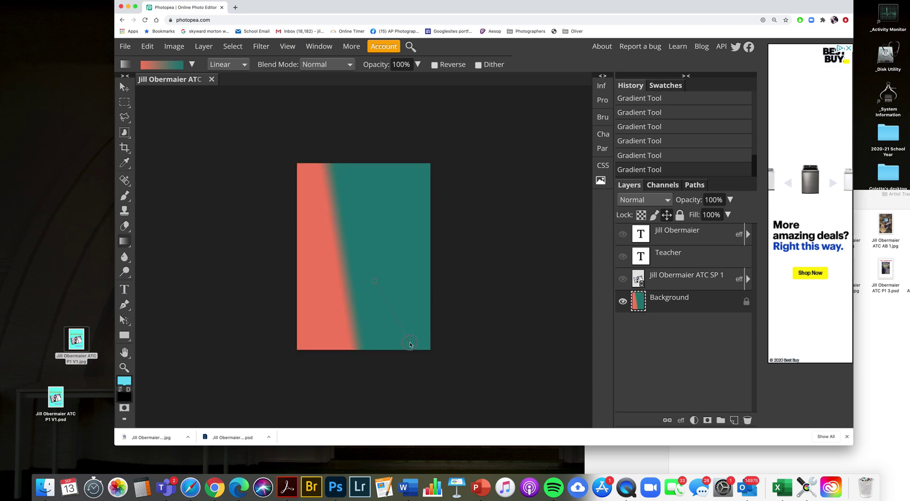
{"action": "left_click_drag", "start_coordinate": [410, 345], "coordinate": [364, 168]}
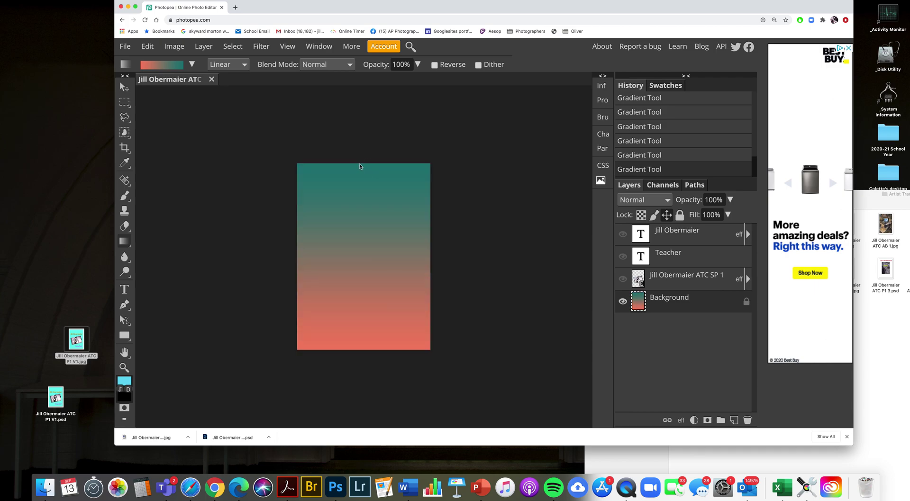
{"action": "left_click_drag", "start_coordinate": [360, 162], "coordinate": [362, 351]}
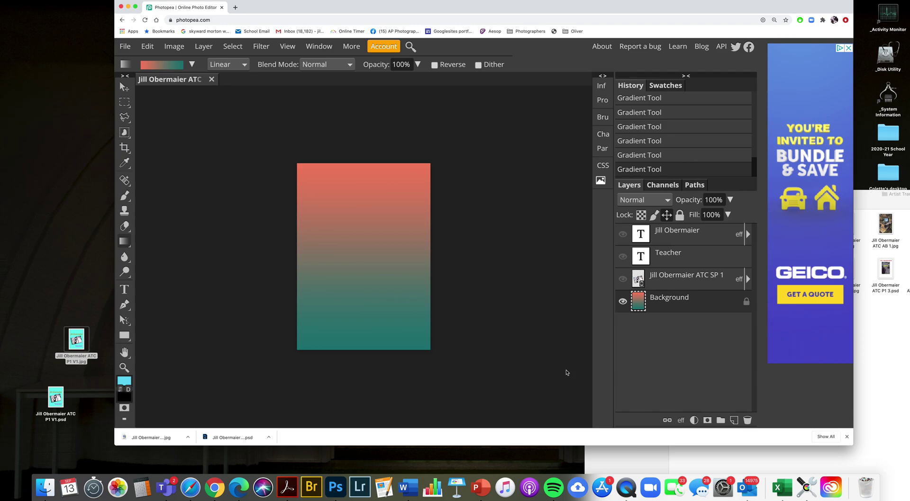
- Show the photo, Teacher text and name text layers again over the gradient background
{"action": "left_click", "coordinate": [623, 279]}
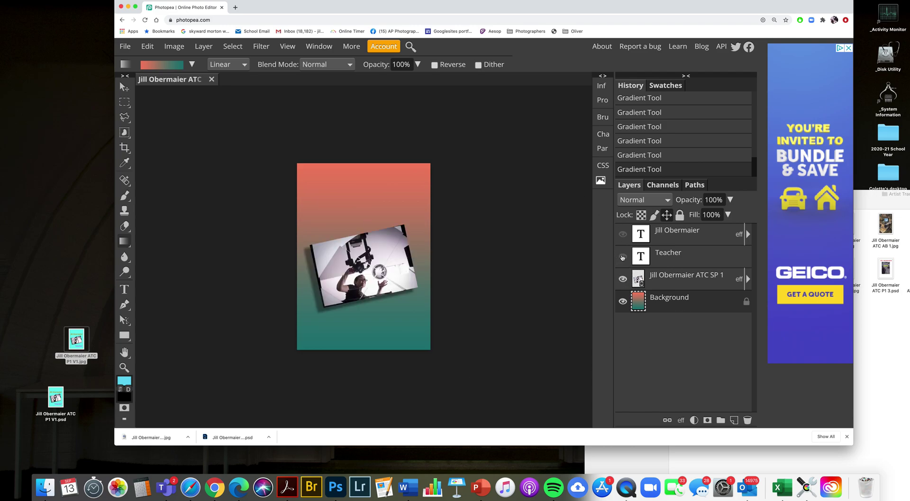
{"action": "left_click", "coordinate": [622, 256]}
{"action": "left_click", "coordinate": [623, 234]}
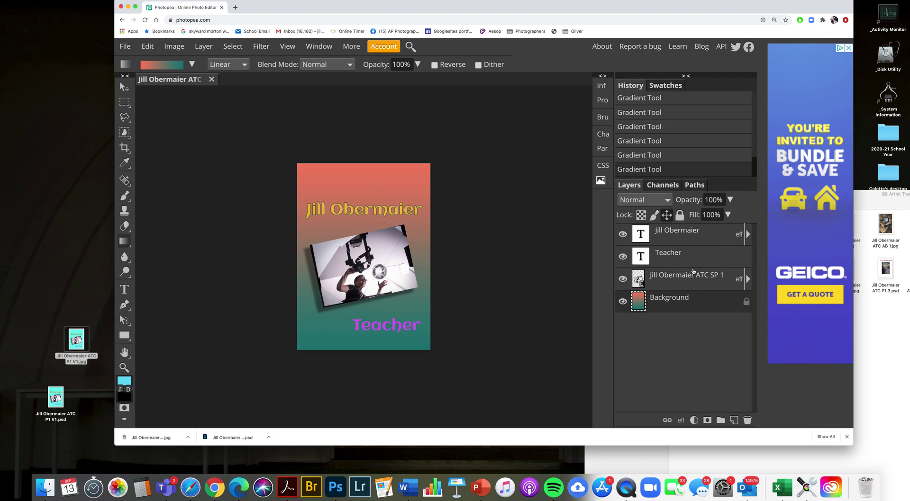
- Recolour the name text dark teal (1f7a79), sampled from the lower part of the gradient background, and move it slightly higher on the card
{"action": "double_click", "coordinate": [640, 236]}
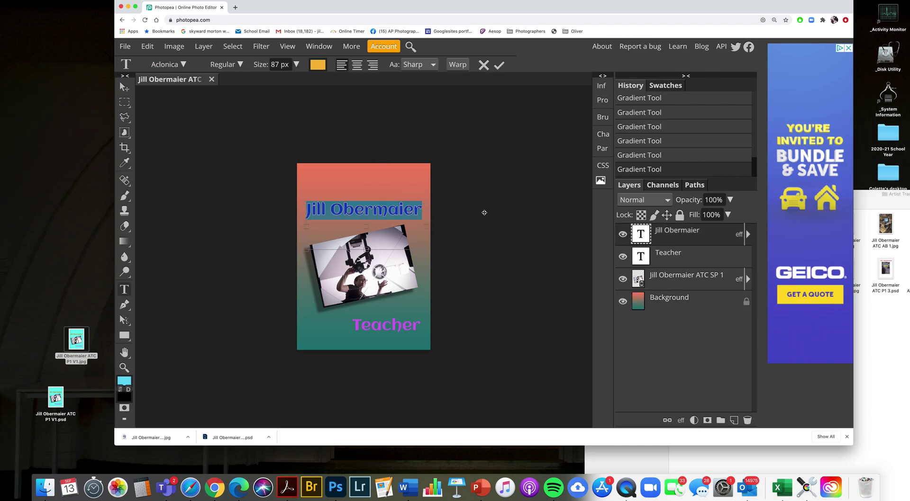
{"action": "double_click", "coordinate": [638, 234]}
{"action": "left_click", "coordinate": [318, 66]}
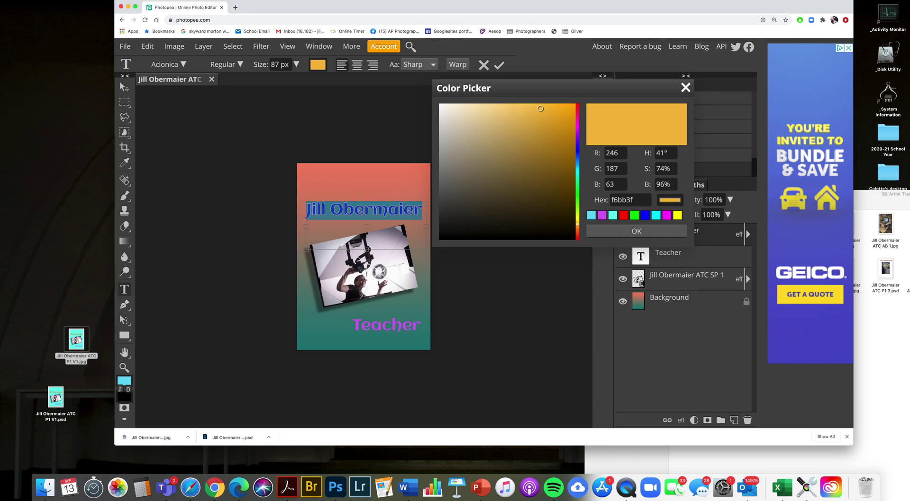
{"action": "left_click", "coordinate": [363, 282]}
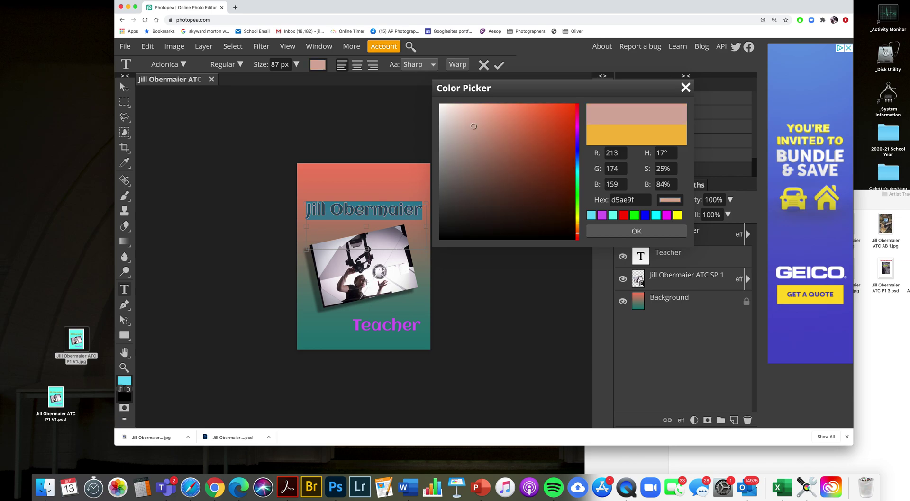
{"action": "left_click", "coordinate": [577, 107]}
{"action": "left_click", "coordinate": [497, 185]}
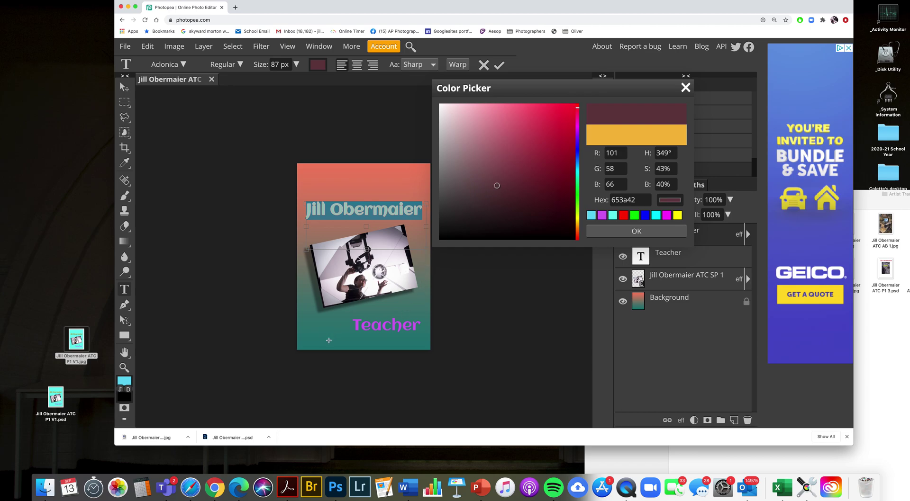
{"action": "left_click_drag", "start_coordinate": [307, 288], "coordinate": [333, 347]}
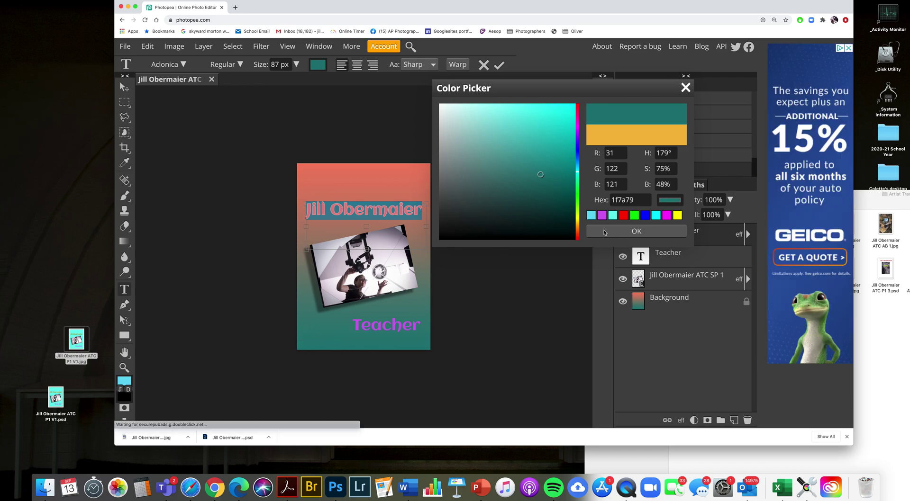
{"action": "left_click", "coordinate": [652, 233]}
{"action": "left_click", "coordinate": [502, 66]}
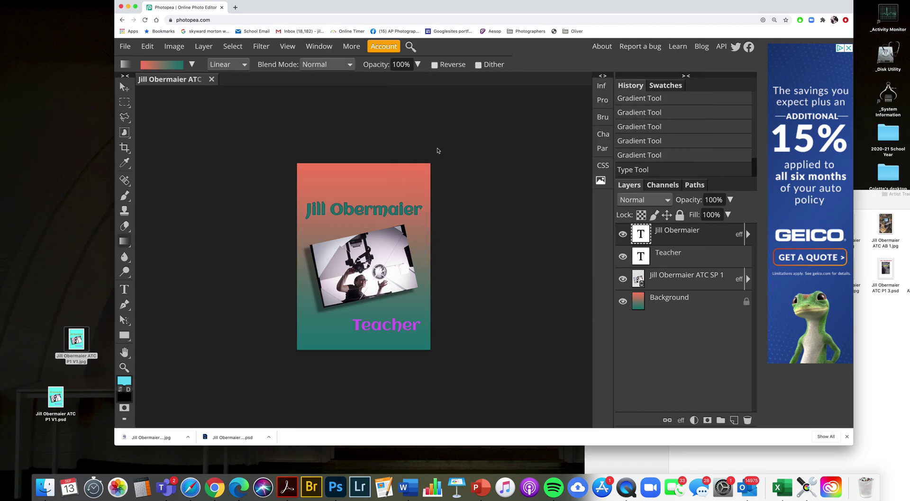
{"action": "left_click", "coordinate": [124, 87]}
{"action": "left_click_drag", "start_coordinate": [382, 212], "coordinate": [382, 206]}
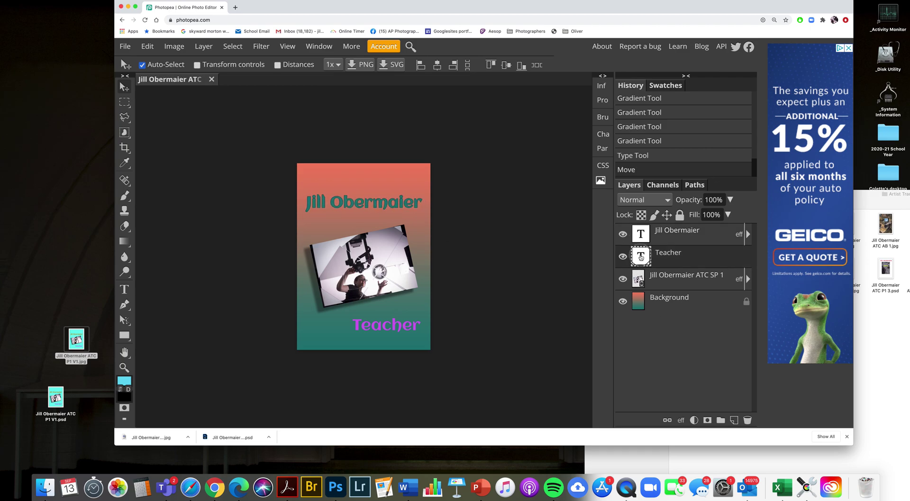
- Recolour the Teacher text coral (f28264), sampled from the upper part of the gradient background
{"action": "double_click", "coordinate": [640, 256]}
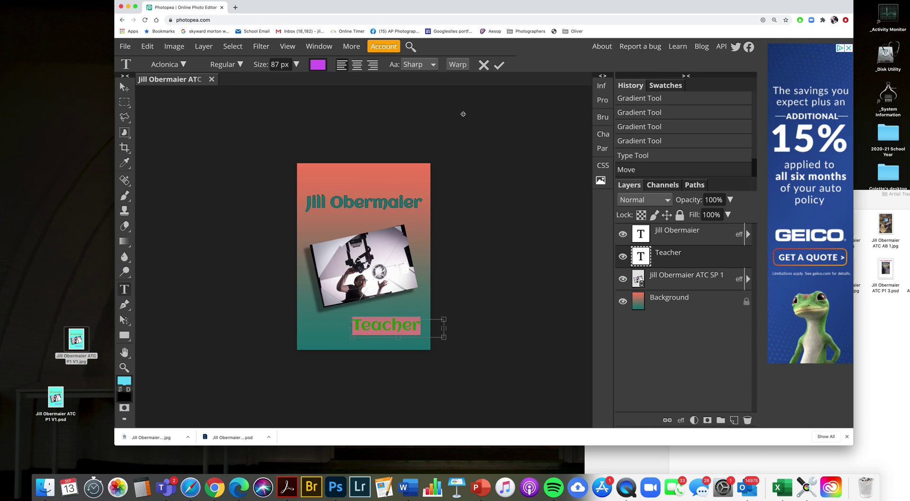
{"action": "left_click", "coordinate": [315, 65]}
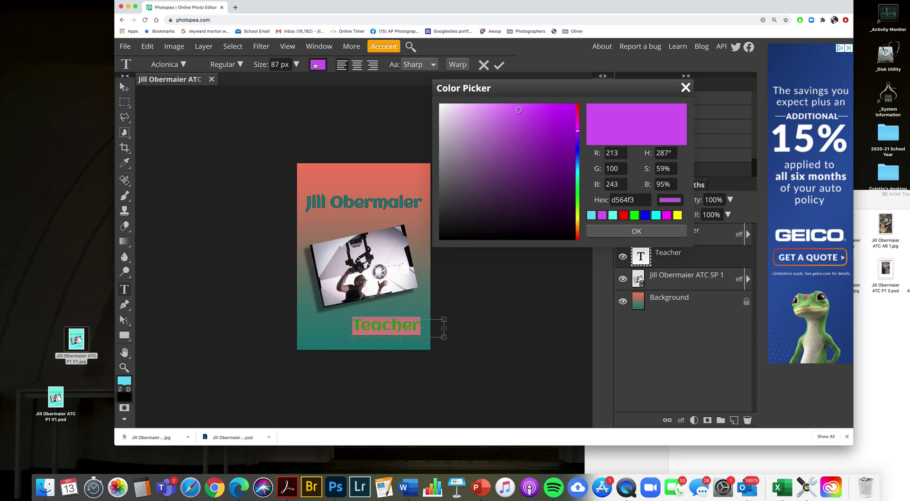
{"action": "left_click", "coordinate": [410, 166]}
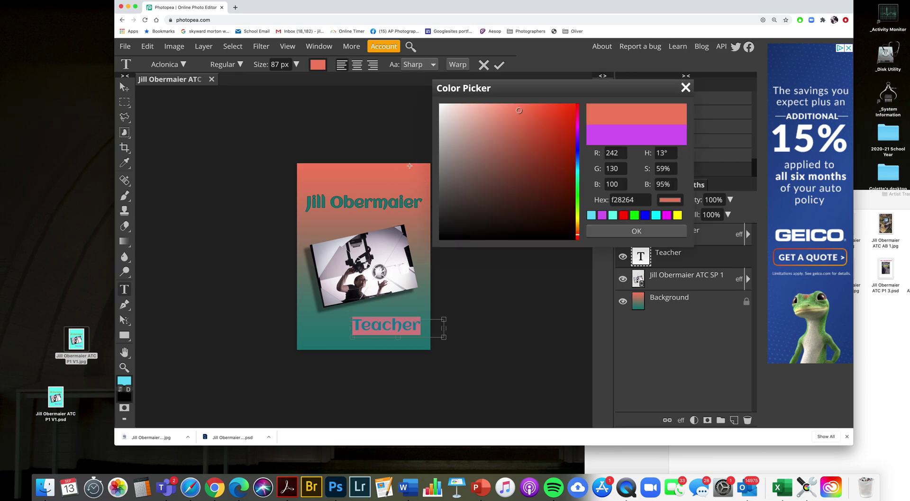
{"action": "left_click", "coordinate": [628, 230]}
{"action": "left_click", "coordinate": [499, 65]}
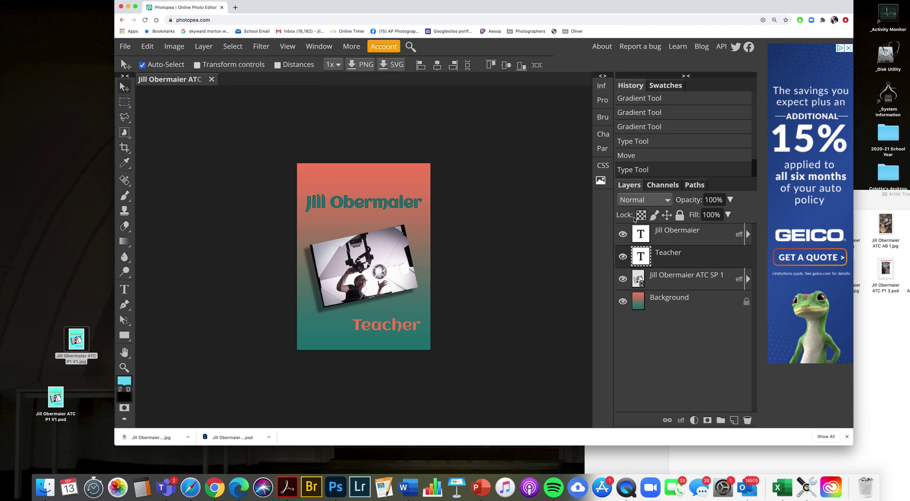
- Open the Warp settings for the name text and place the dialog clear of the card
{"action": "double_click", "coordinate": [641, 235]}
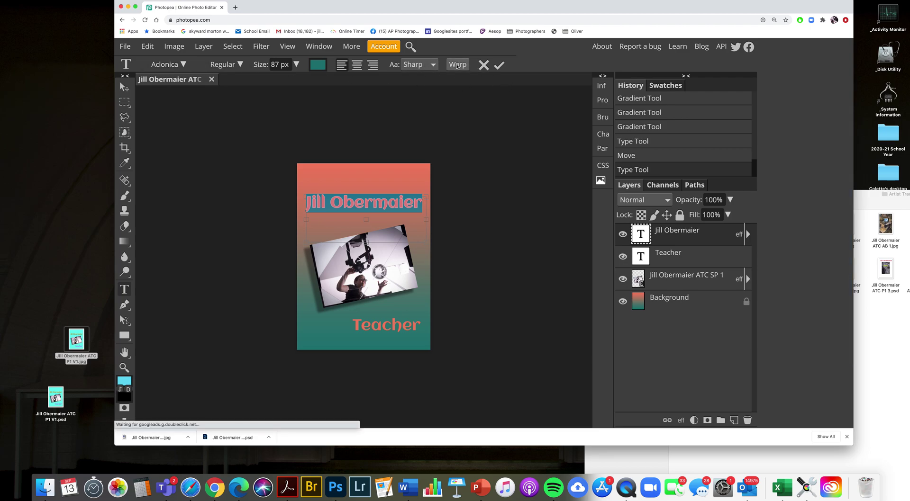
{"action": "left_click", "coordinate": [457, 66]}
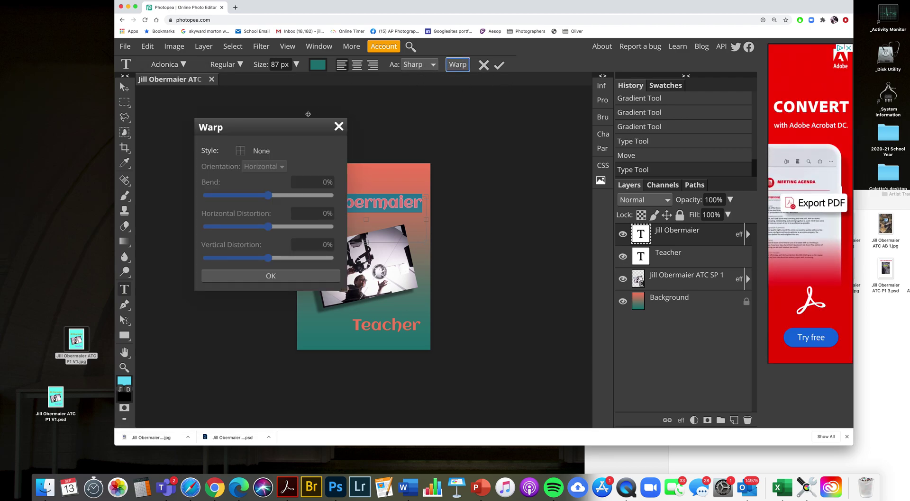
{"action": "left_click_drag", "start_coordinate": [296, 127], "coordinate": [581, 114]}
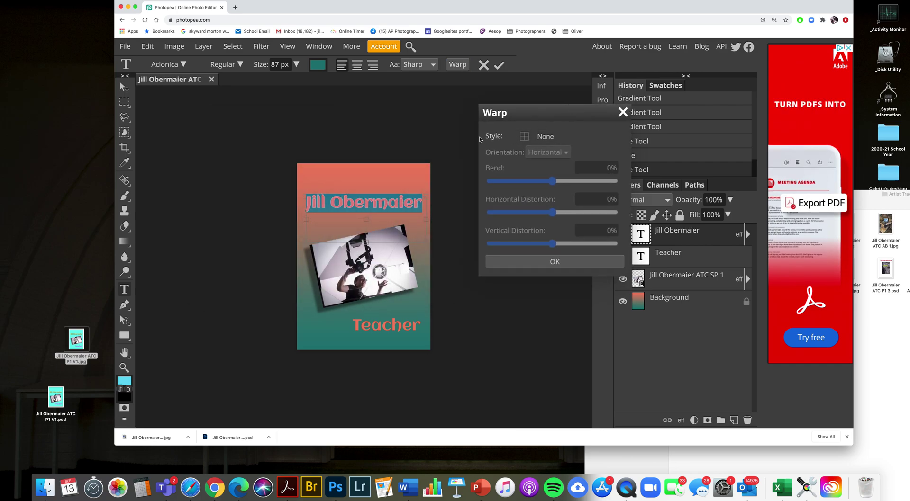
- Try an Arc warp with a -23% bend on the name text, and reset the bend to 0%
{"action": "left_click", "coordinate": [546, 139]}
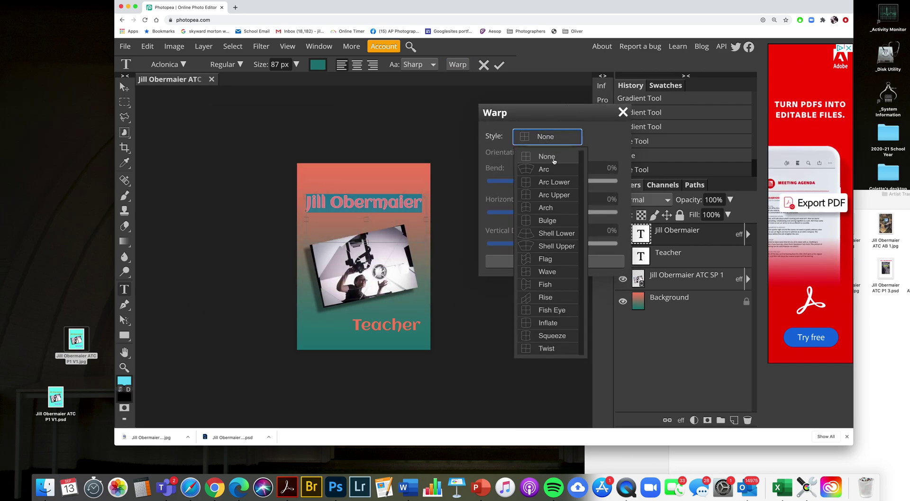
{"action": "left_click", "coordinate": [555, 169]}
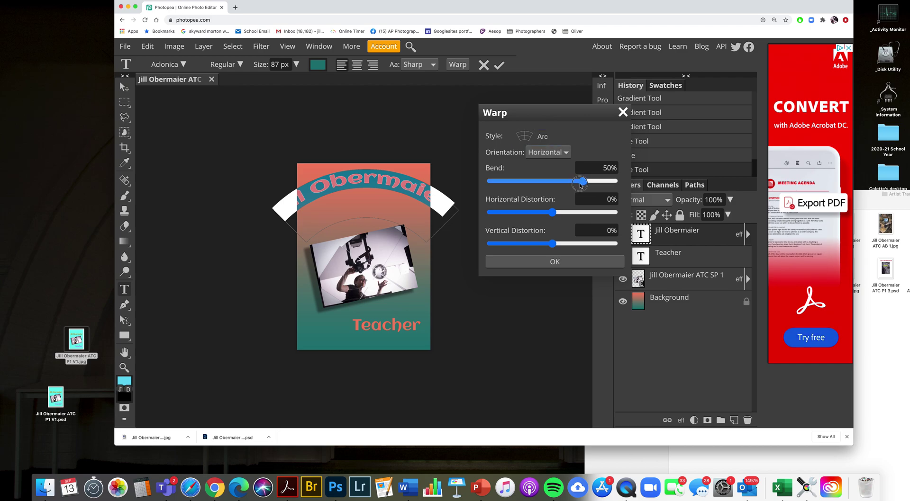
{"action": "left_click_drag", "start_coordinate": [584, 182], "coordinate": [538, 185]}
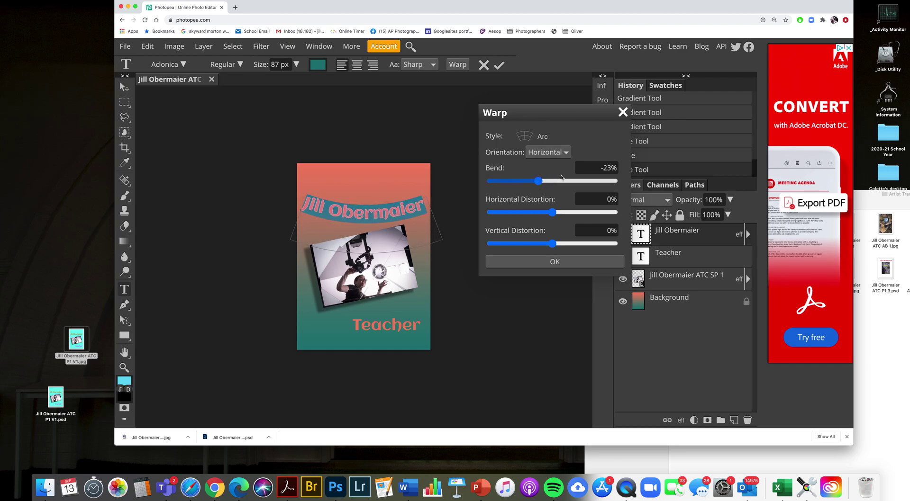
{"action": "left_click", "coordinate": [563, 153]}
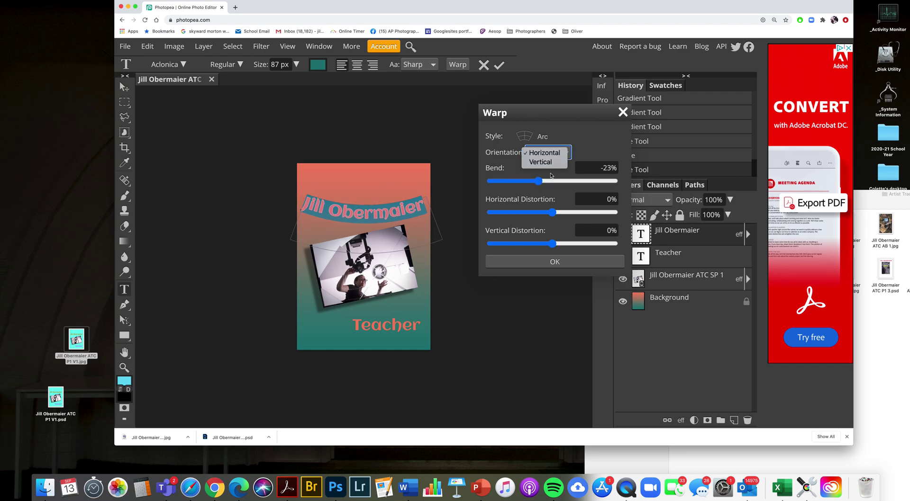
{"action": "left_click", "coordinate": [601, 179]}
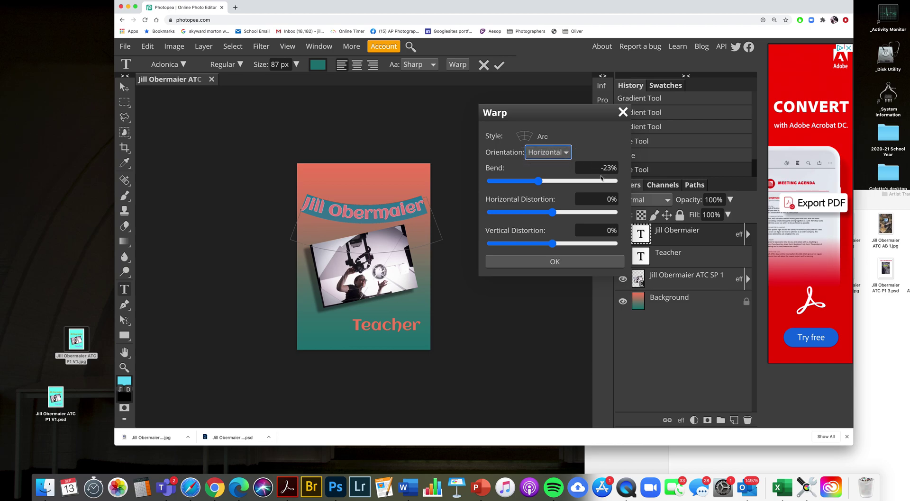
{"action": "left_click", "coordinate": [590, 166]}
{"action": "type", "text": "0"}
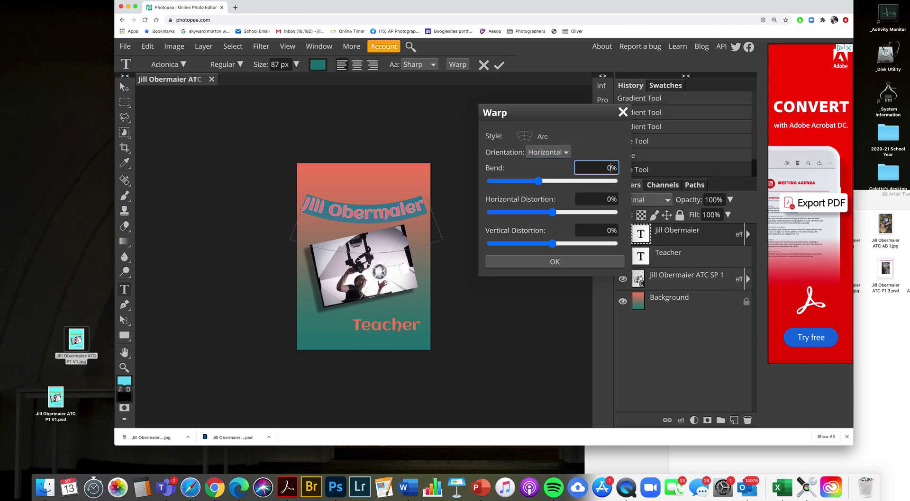
- Try a vertical distortion of -13% on the arc-warped name text, and reset it to 0%
{"action": "left_click_drag", "start_coordinate": [552, 212], "coordinate": [545, 245]}
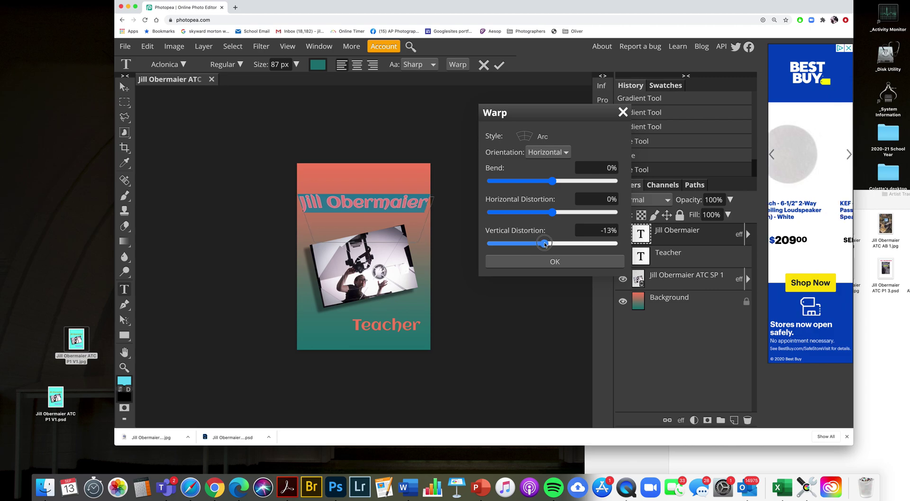
{"action": "left_click", "coordinate": [565, 151]}
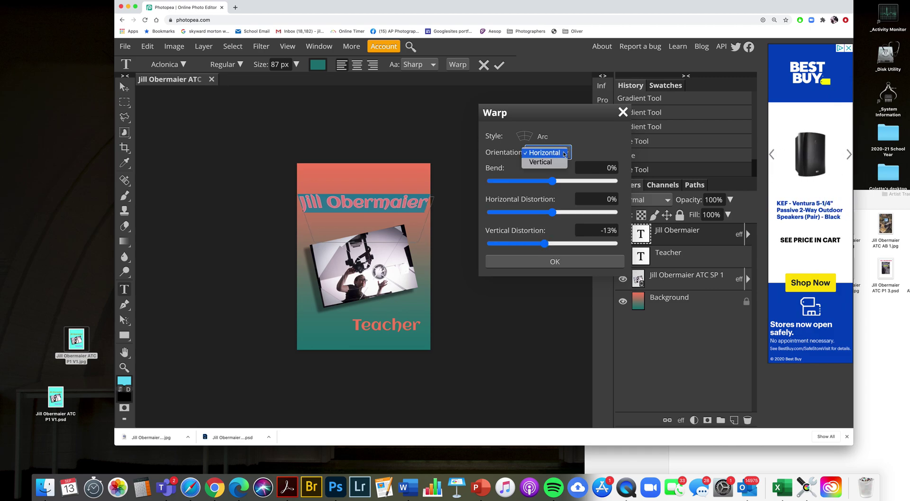
{"action": "left_click", "coordinate": [610, 230]}
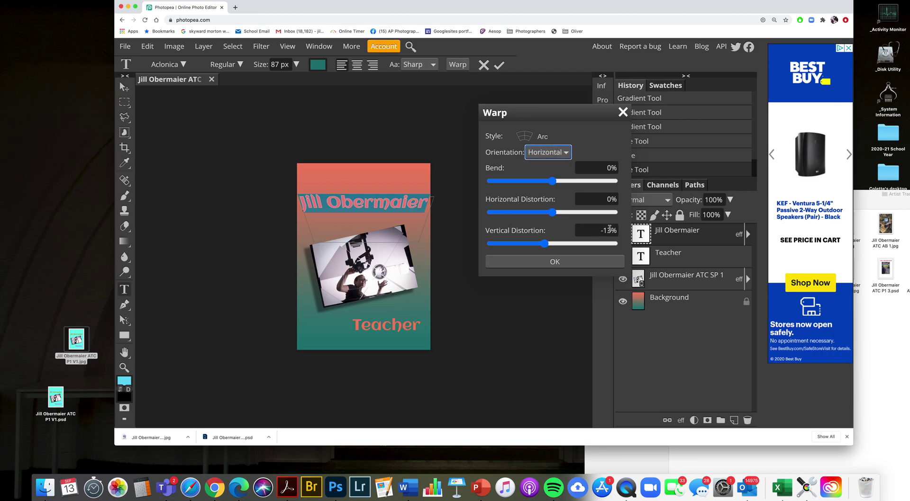
{"action": "left_click", "coordinate": [611, 231]}
{"action": "type", "text": "0"}
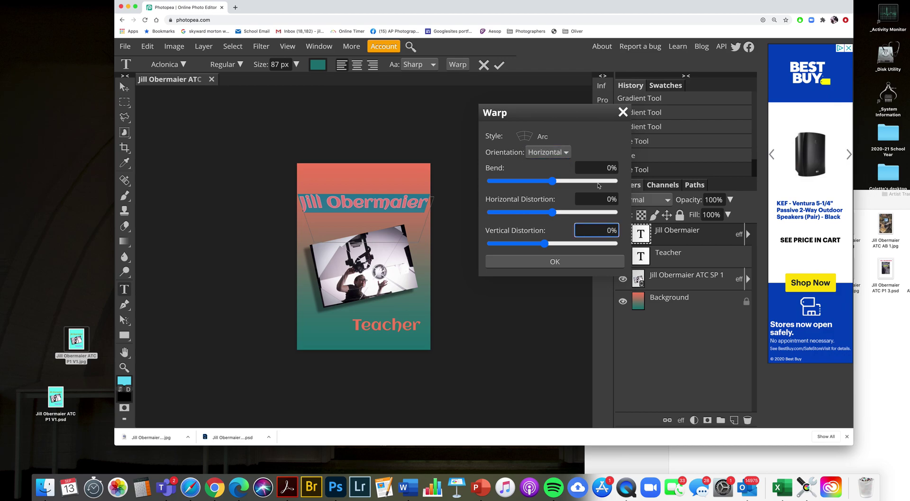
- Warp the name text with the horizontal Flag style at -23% bend, and commit the text edit
{"action": "left_click", "coordinate": [545, 137]}
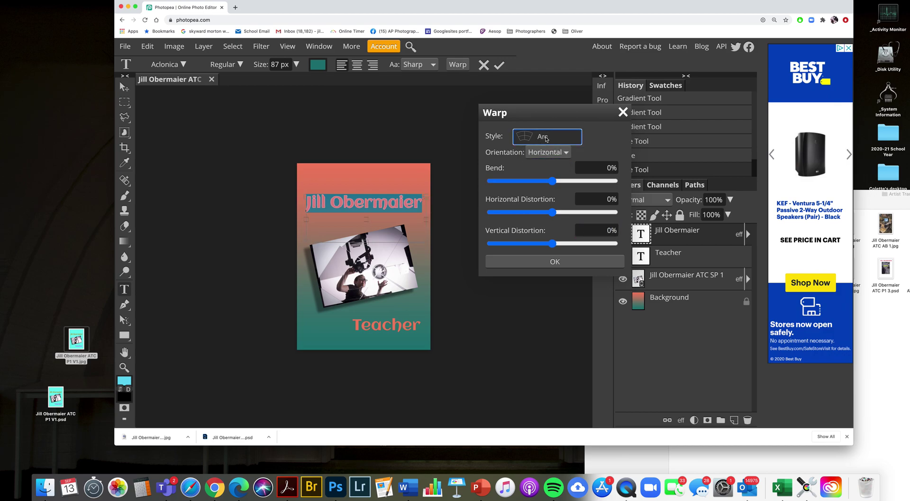
{"action": "left_click", "coordinate": [546, 138]}
{"action": "left_click", "coordinate": [555, 259]}
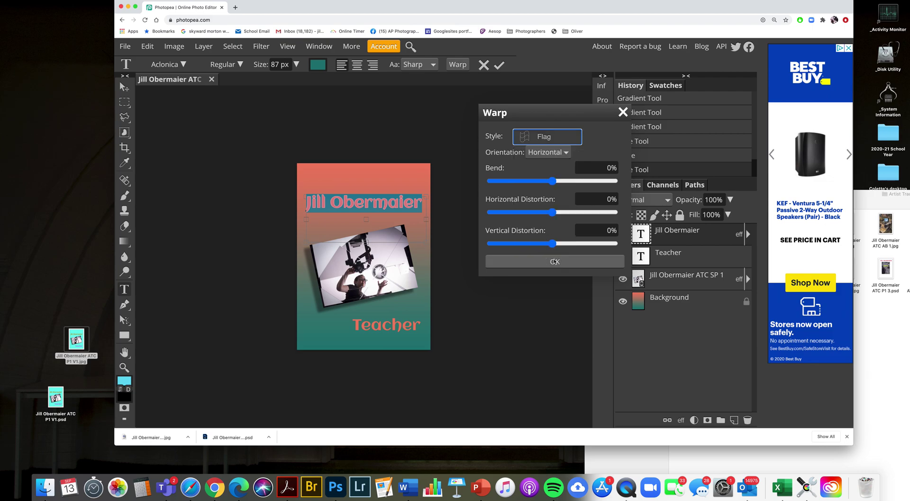
{"action": "left_click", "coordinate": [552, 137]}
{"action": "left_click", "coordinate": [611, 140]}
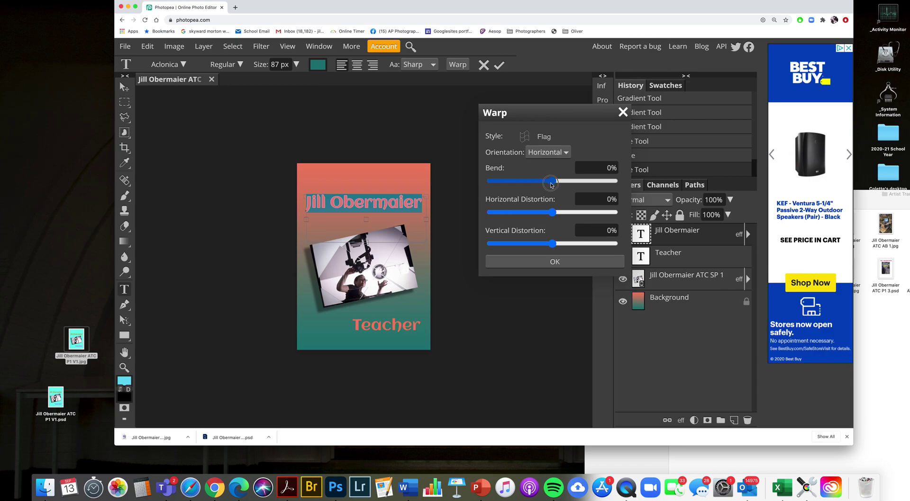
{"action": "left_click_drag", "start_coordinate": [552, 181], "coordinate": [539, 183]}
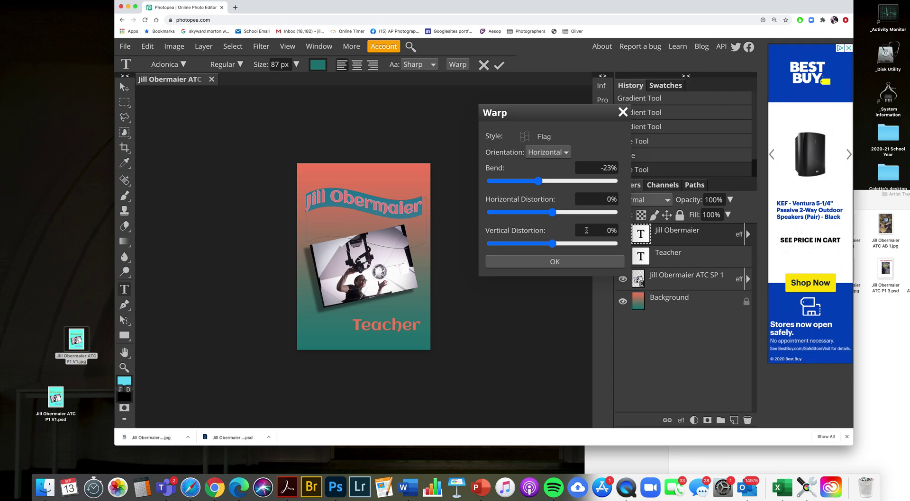
{"action": "left_click", "coordinate": [559, 263]}
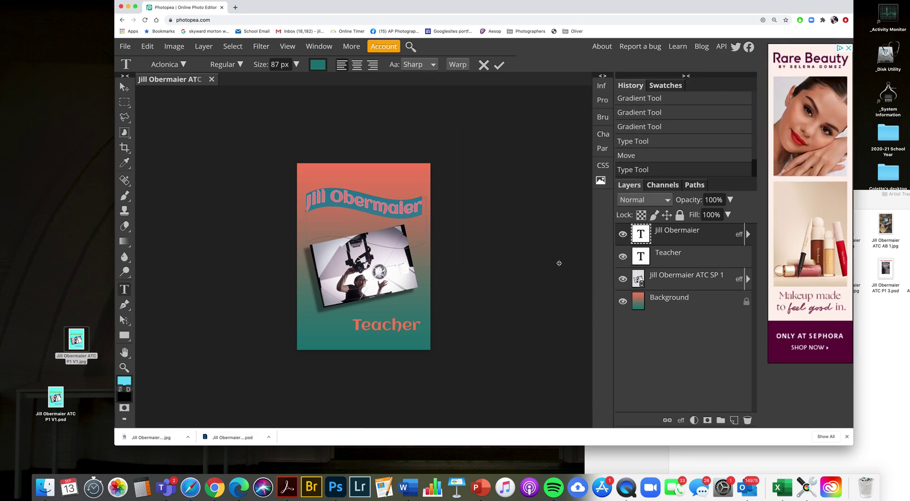
{"action": "left_click", "coordinate": [499, 65]}
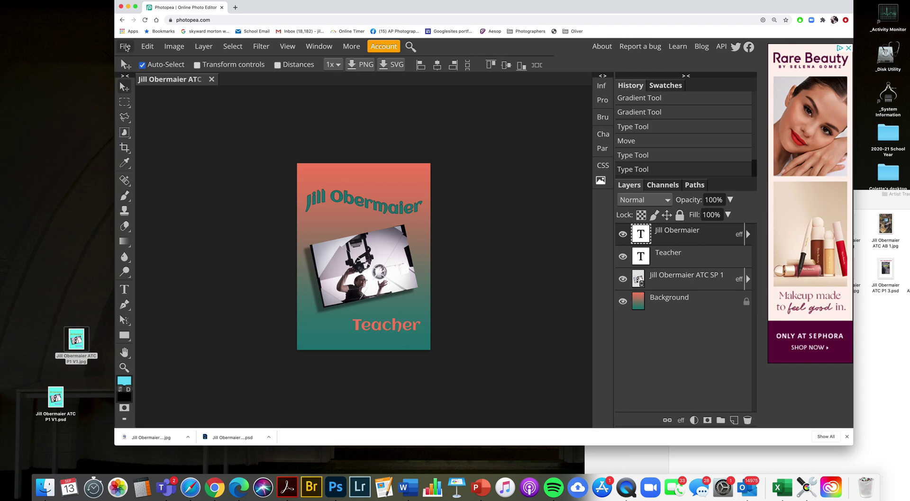
- Save the second card version as a PSD, move the download to the desktop keeping both same-named files, and select the new copy
{"action": "left_click", "coordinate": [125, 46]}
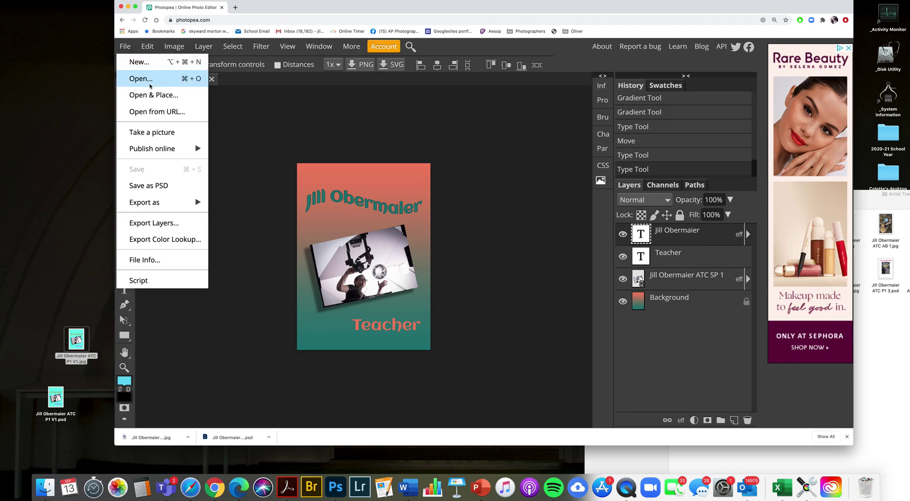
{"action": "left_click", "coordinate": [163, 186]}
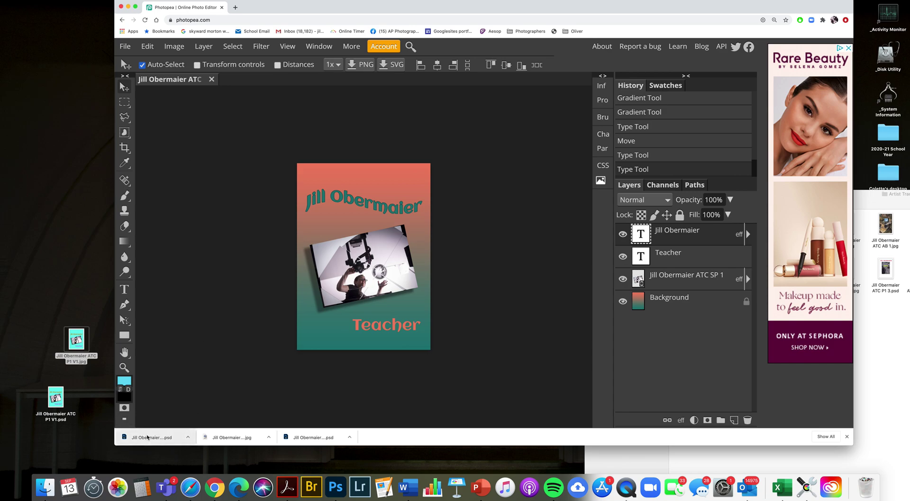
{"action": "left_click_drag", "start_coordinate": [147, 441], "coordinate": [57, 279]}
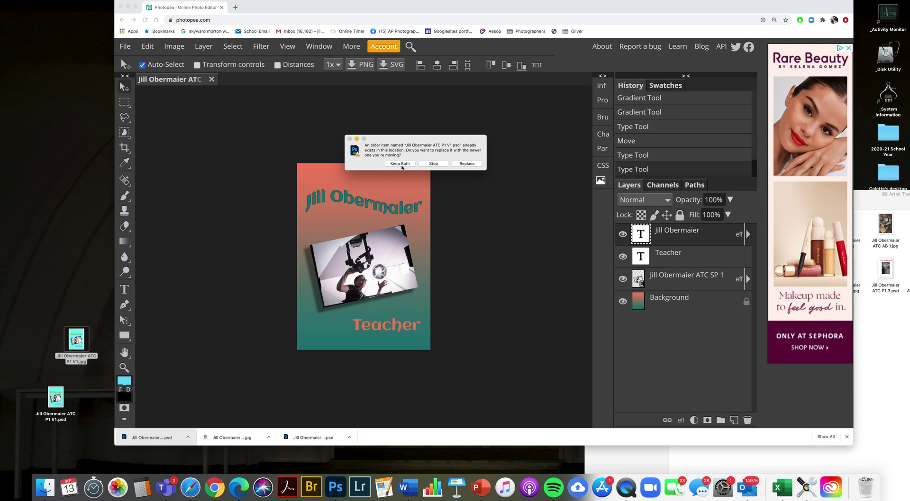
{"action": "left_click", "coordinate": [402, 164]}
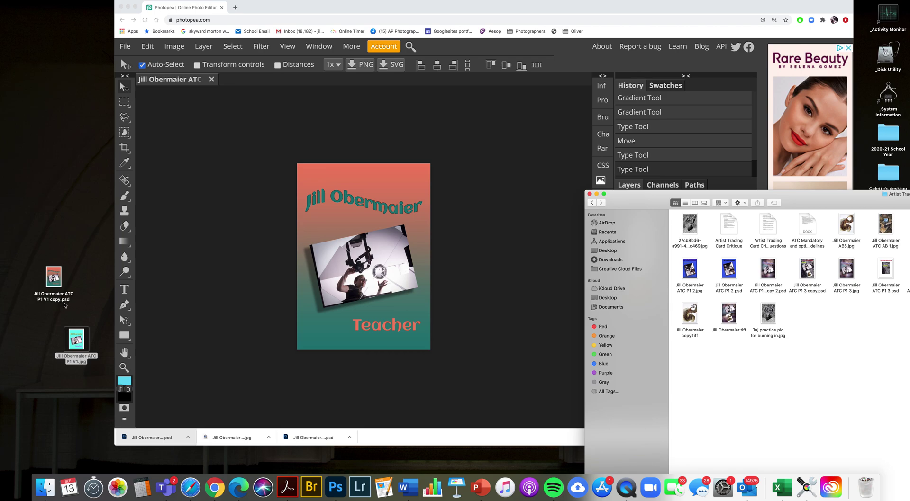
{"action": "left_click", "coordinate": [58, 302]}
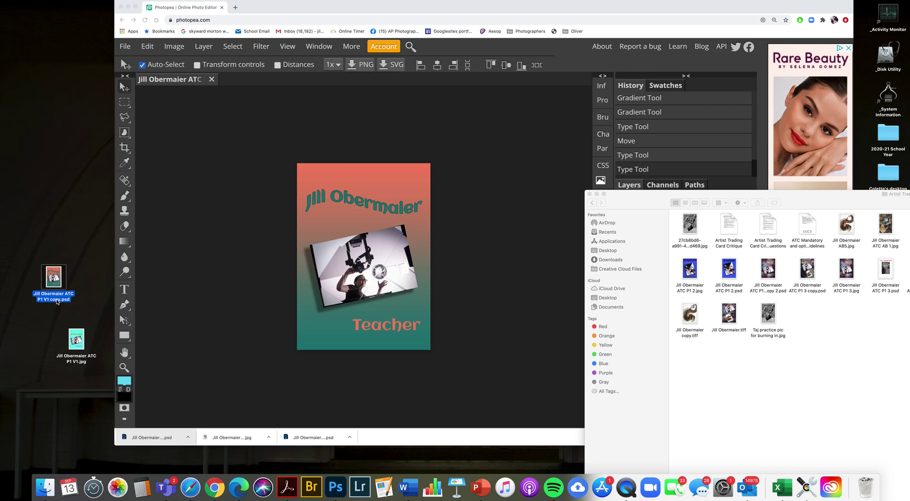
- Rename the copied PSD on the desktop so that its file name ends in "ATC P1 V2"
{"action": "left_click", "coordinate": [57, 302]}
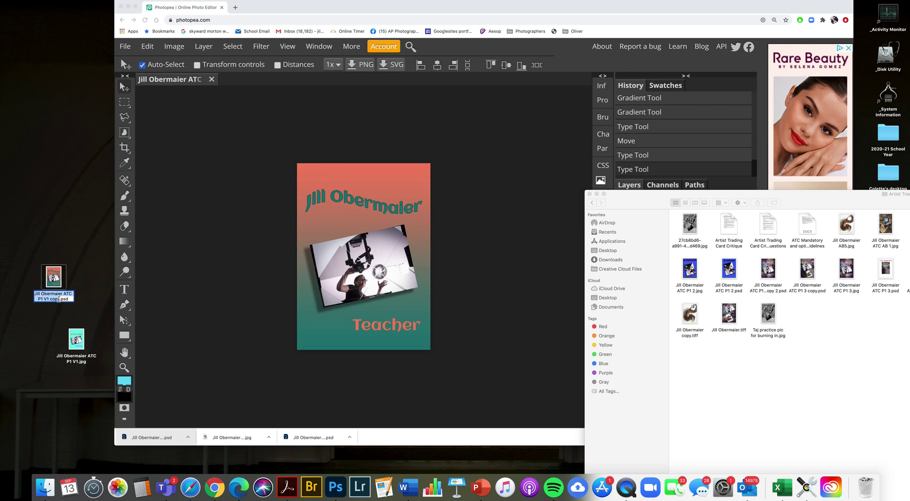
{"action": "left_click", "coordinate": [58, 299]}
{"action": "left_click_drag", "start_coordinate": [59, 300], "coordinate": [48, 301]}
{"action": "type", "text": "2"}
{"action": "left_click", "coordinate": [107, 291]}
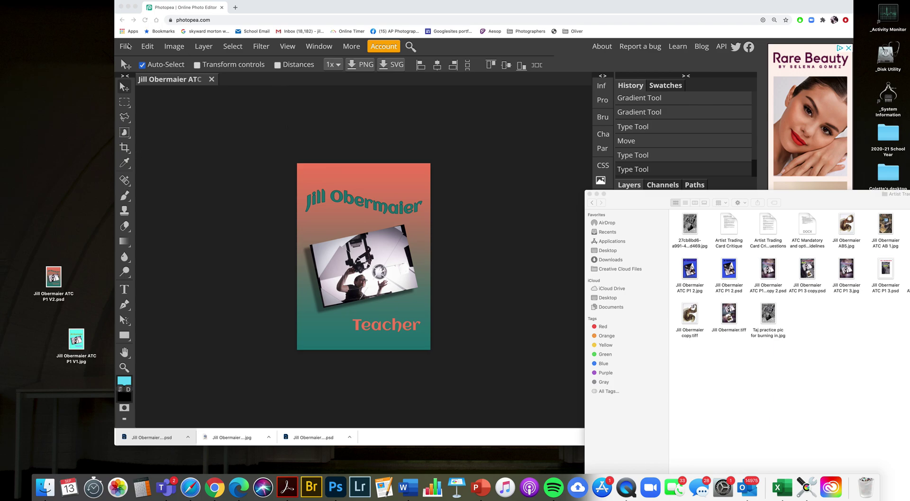
- Export the card as a JPG at 100% quality and move the download to the desktop, keeping both same-named files
{"action": "left_click", "coordinate": [127, 48]}
{"action": "left_click", "coordinate": [125, 46]}
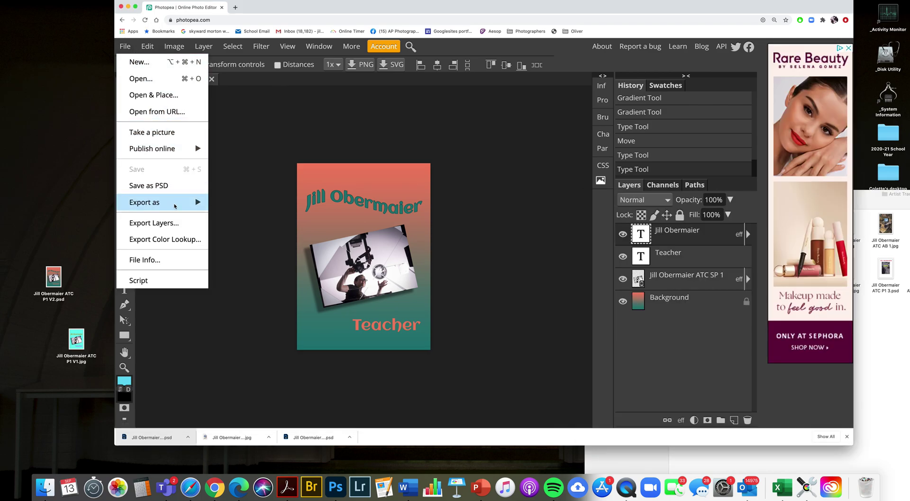
{"action": "mouse_move", "coordinate": [174, 205]}
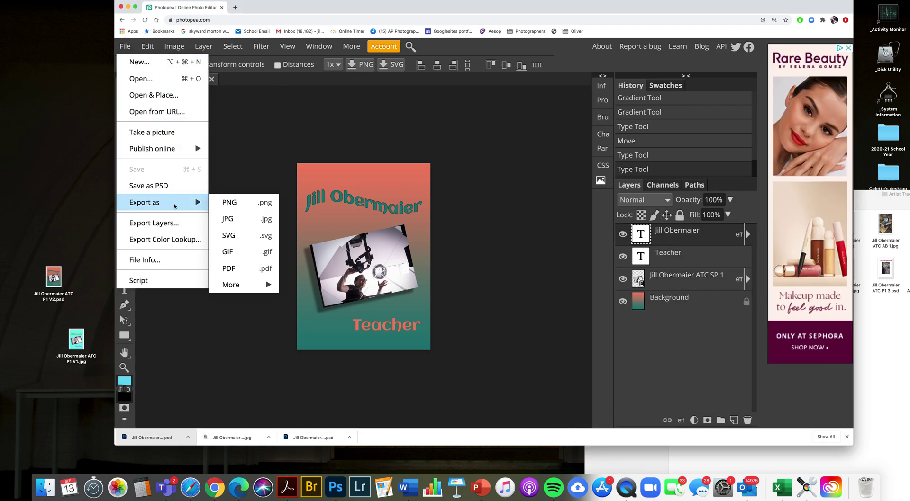
{"action": "left_click", "coordinate": [246, 221]}
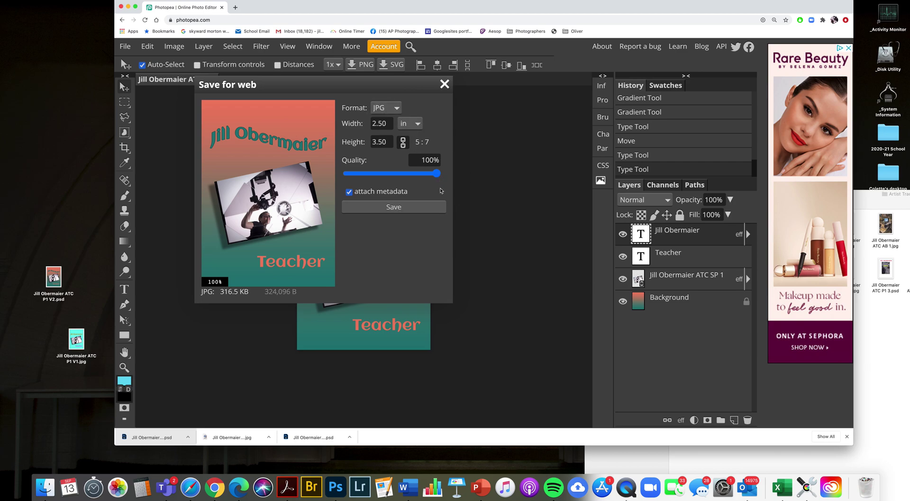
{"action": "left_click", "coordinate": [405, 207]}
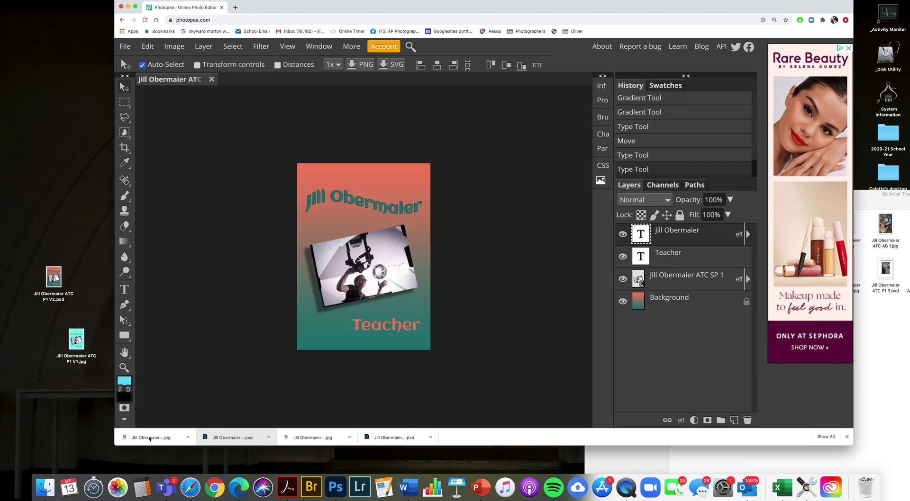
{"action": "left_click_drag", "start_coordinate": [150, 439], "coordinate": [59, 427]}
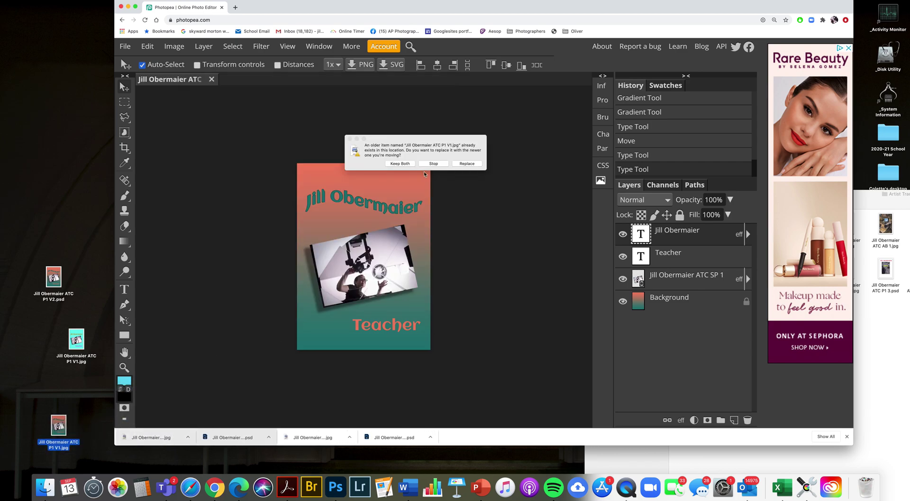
{"action": "left_click", "coordinate": [412, 164]}
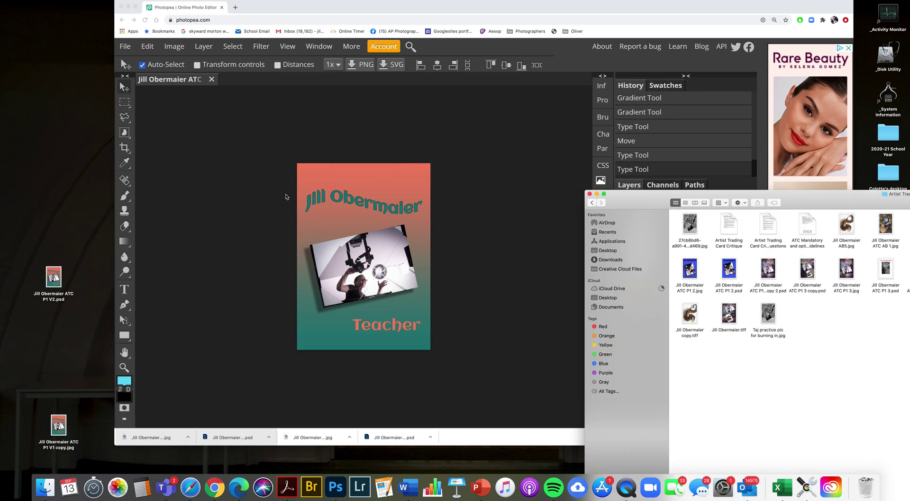
- Rename the copied JPG on the desktop so that its file name ends in "ATC P1 V2"
{"action": "left_click", "coordinate": [62, 447]}
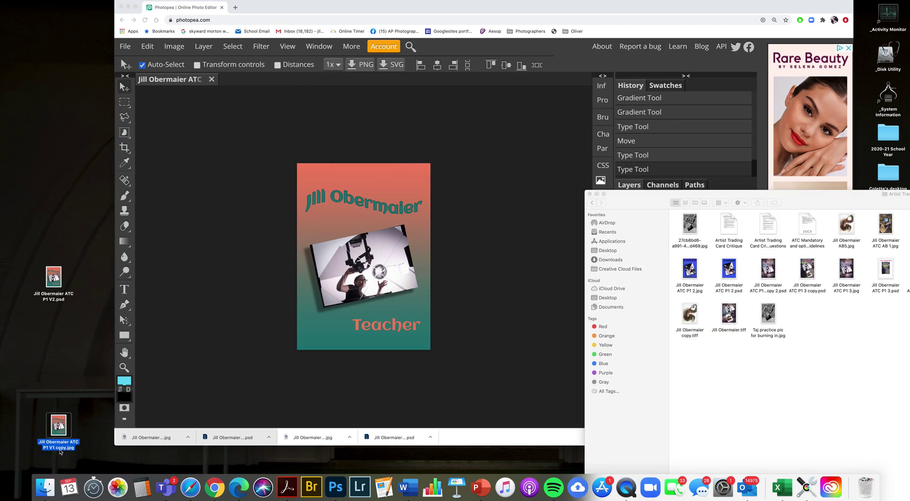
{"action": "left_click", "coordinate": [61, 450]}
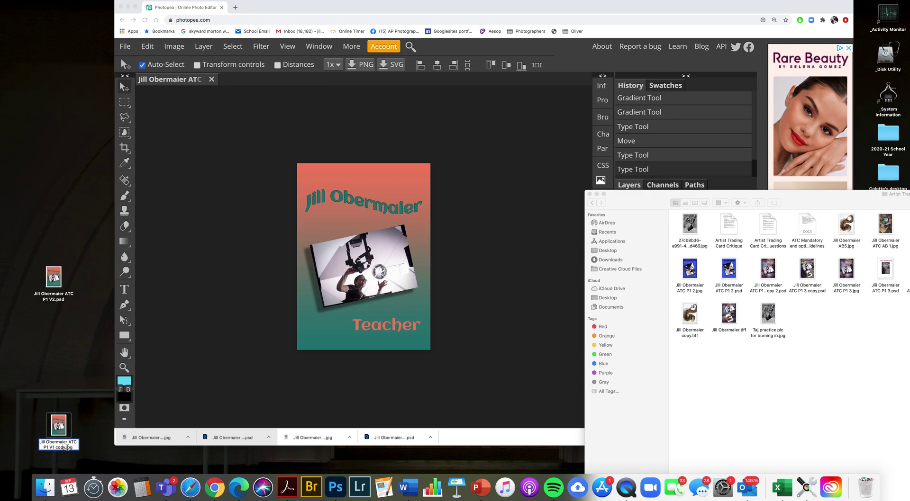
{"action": "left_click_drag", "start_coordinate": [65, 448], "coordinate": [54, 446]}
{"action": "type", "text": "2"}
{"action": "left_click", "coordinate": [92, 396]}
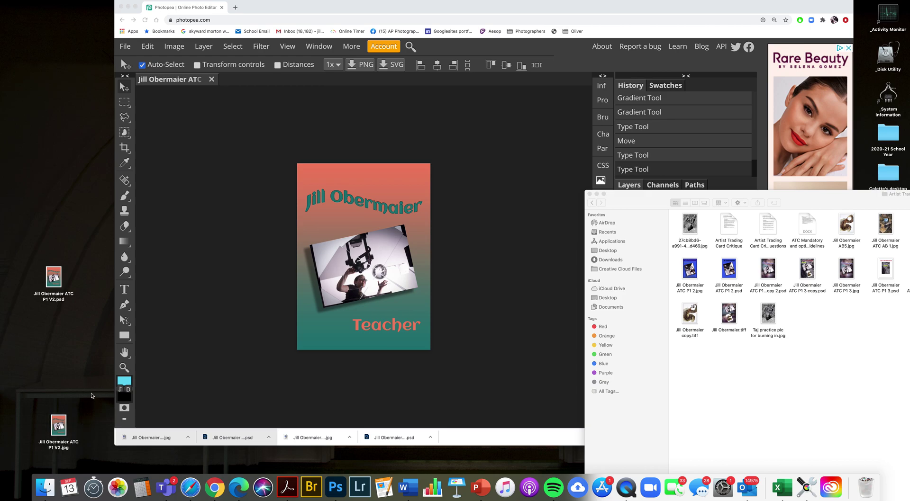
- Rearrange the browser and Artist Trading Cards folder windows, and place the "ATC AB 3" JPG from the folder onto the card
{"action": "left_click", "coordinate": [495, 187]}
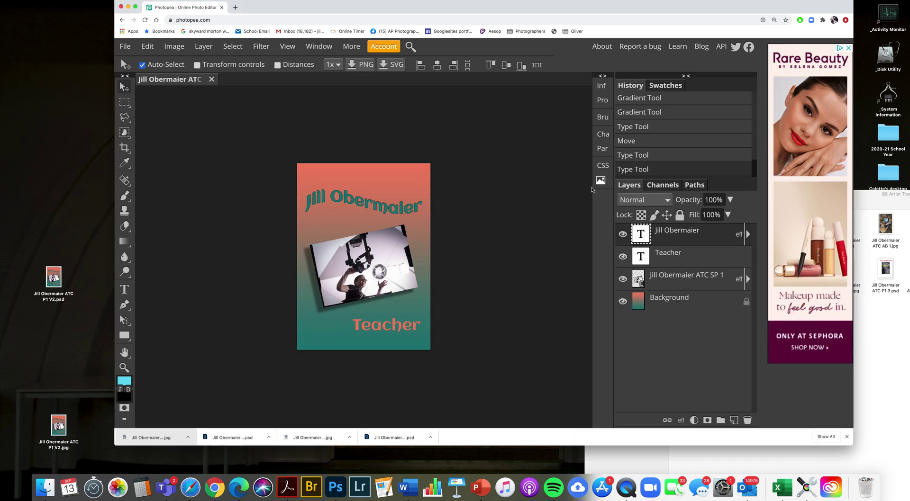
{"action": "left_click_drag", "start_coordinate": [661, 6], "coordinate": [600, 4]}
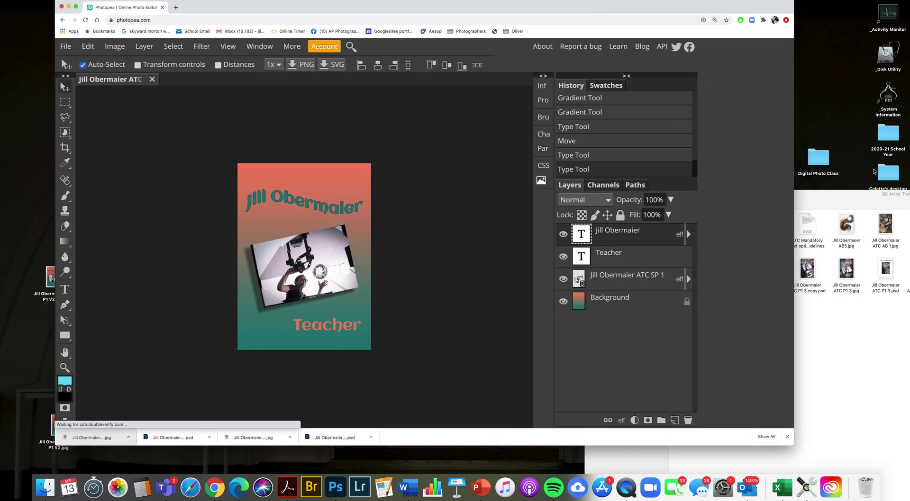
{"action": "left_click", "coordinate": [849, 207]}
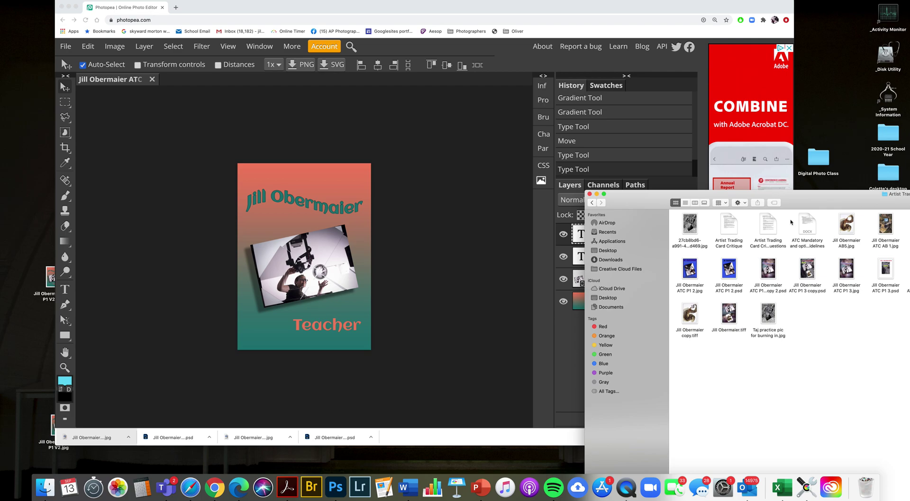
{"action": "left_click_drag", "start_coordinate": [811, 207], "coordinate": [677, 178]}
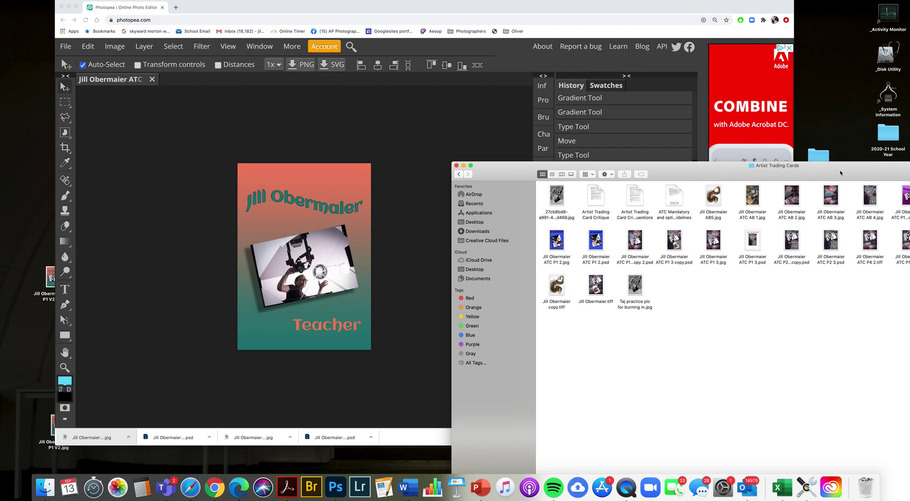
{"action": "left_click_drag", "start_coordinate": [840, 173], "coordinate": [867, 153]}
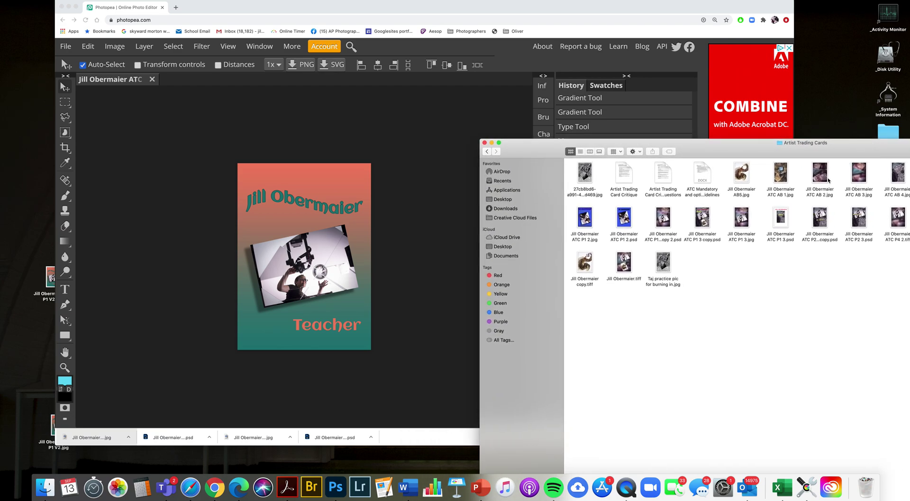
{"action": "left_click_drag", "start_coordinate": [861, 172], "coordinate": [329, 299]}
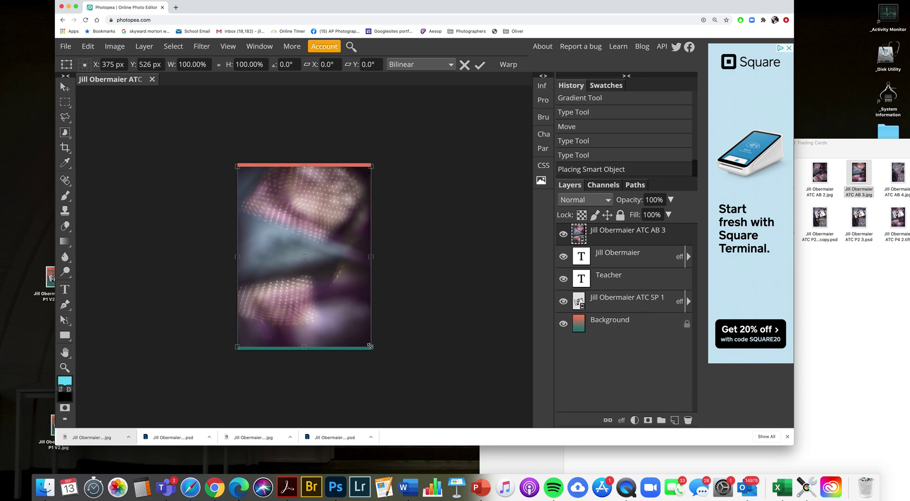
- Stretch the placed abstract image vertically to cover the whole card, and move its layer directly above the Background layer
{"action": "left_click_drag", "start_coordinate": [371, 347], "coordinate": [371, 350]}
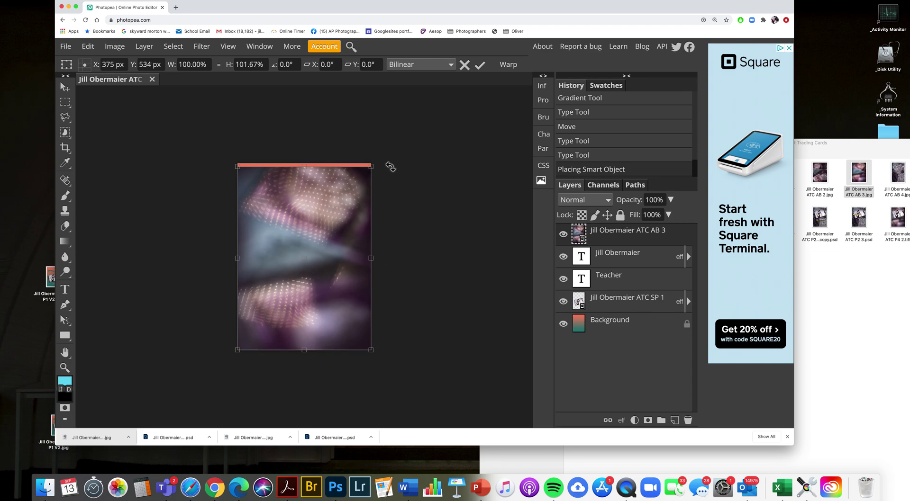
{"action": "left_click_drag", "start_coordinate": [373, 167], "coordinate": [374, 164]}
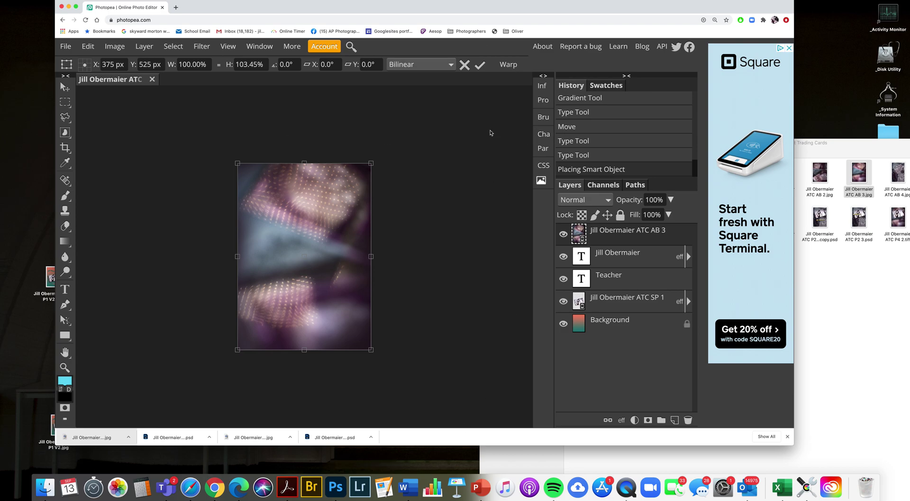
{"action": "left_click", "coordinate": [480, 65]}
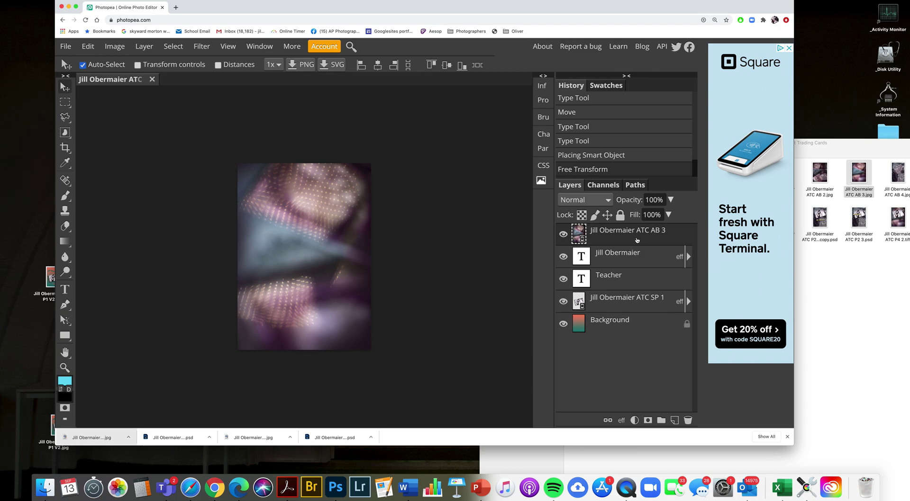
{"action": "left_click_drag", "start_coordinate": [638, 239], "coordinate": [649, 312]}
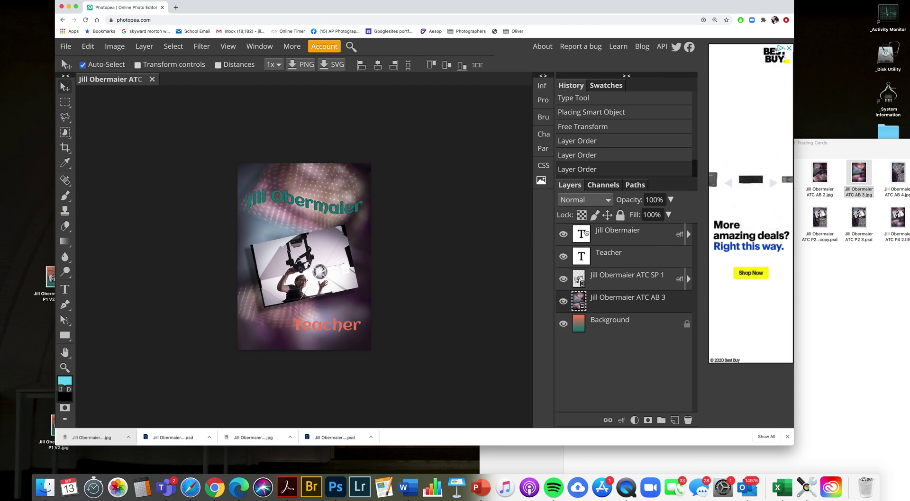
- Recolour the name text with a purple sampled from the abstract image, lightened to a pale shade, and commit the edit
{"action": "double_click", "coordinate": [582, 234]}
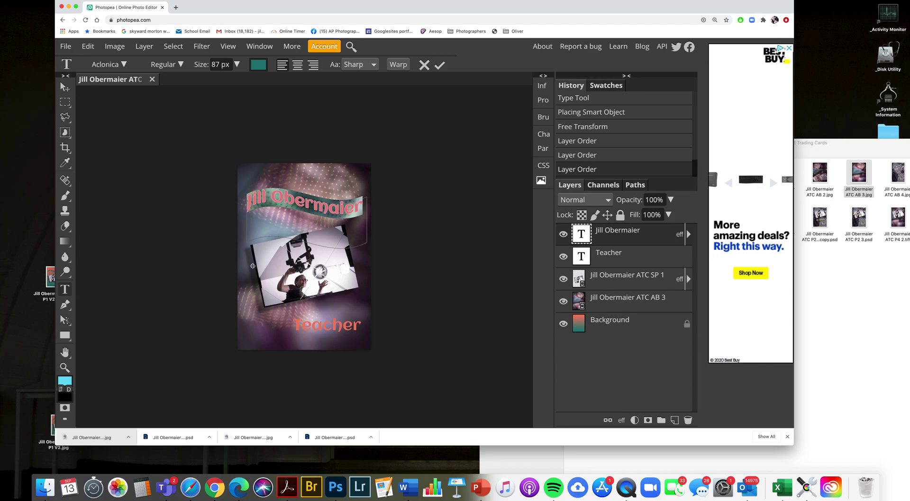
{"action": "left_click", "coordinate": [259, 67]}
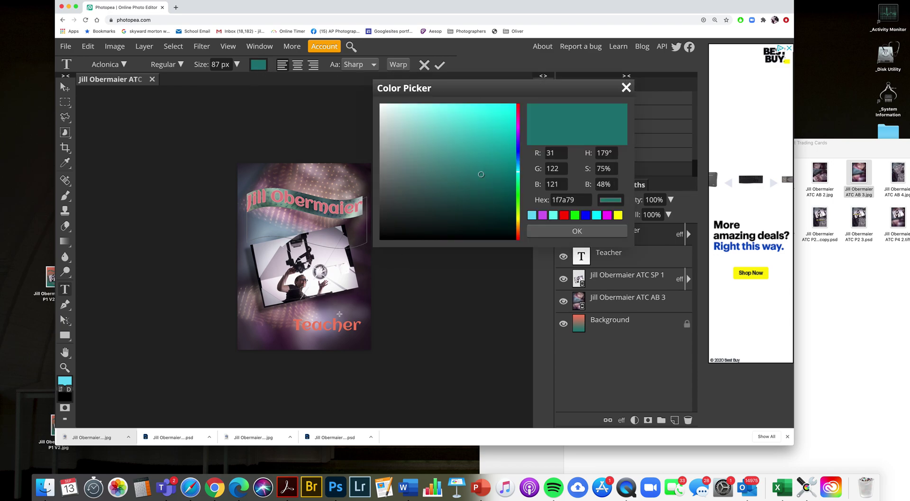
{"action": "left_click", "coordinate": [335, 316]}
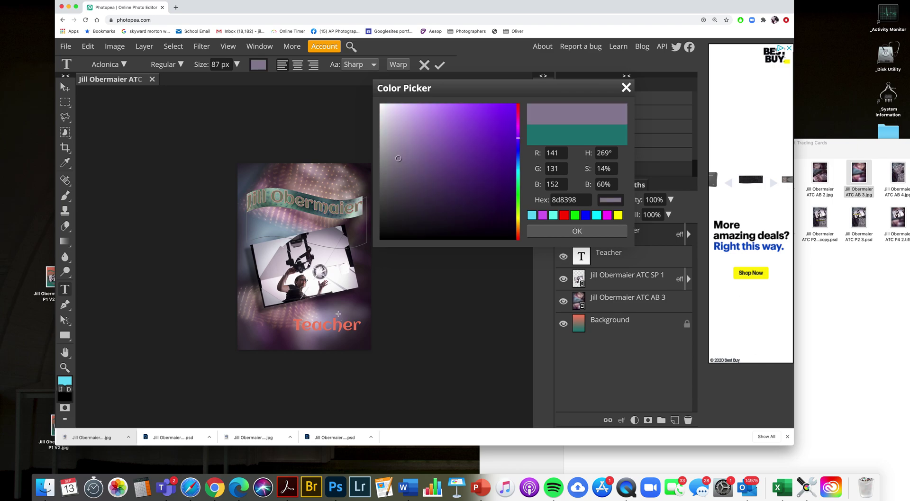
{"action": "left_click_drag", "start_coordinate": [400, 162], "coordinate": [392, 143]}
{"action": "left_click", "coordinate": [586, 230]}
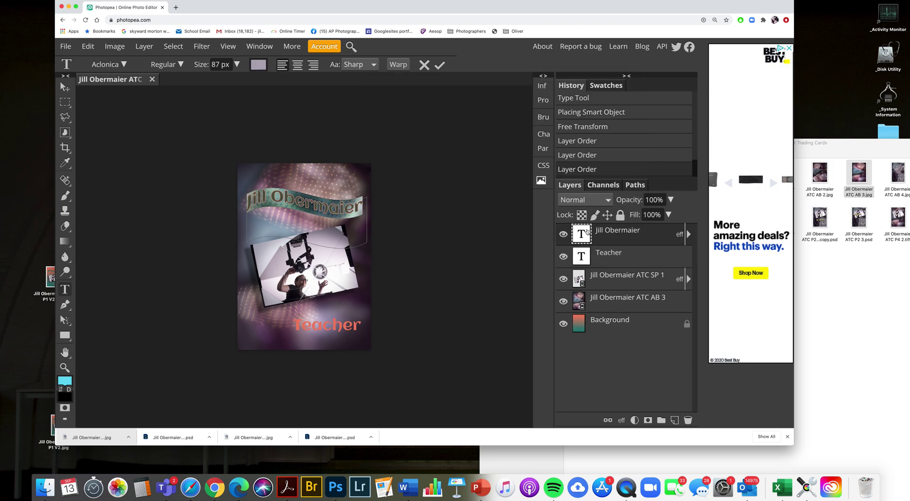
{"action": "left_click", "coordinate": [439, 66]}
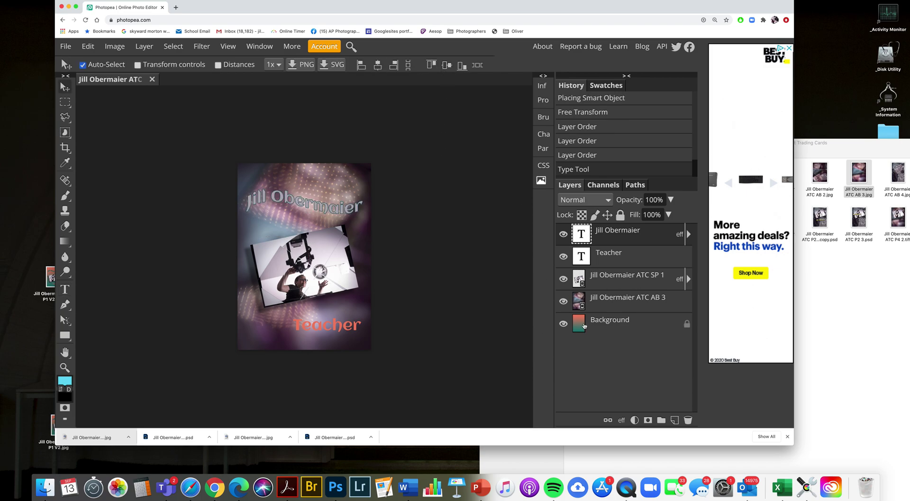
- Replace the text "Teacher" with "Photographer"
{"action": "double_click", "coordinate": [582, 258]}
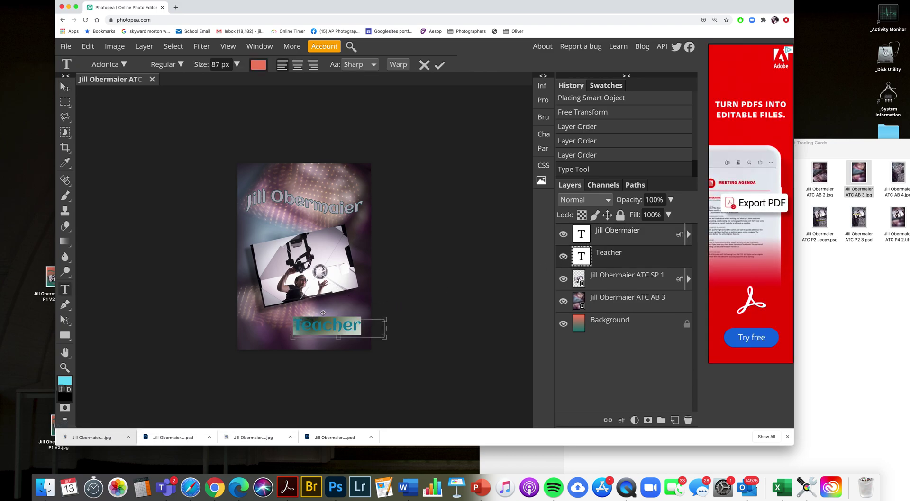
{"action": "type", "text": "P"}
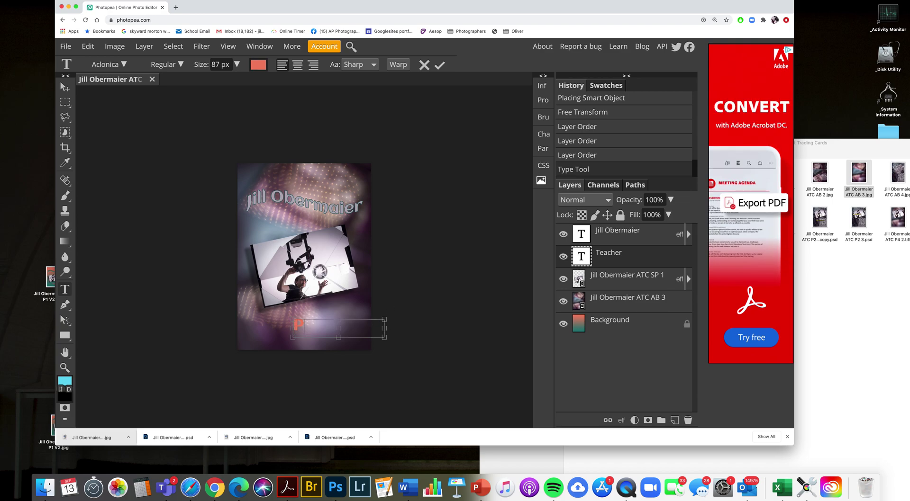
{"action": "type", "text": "hotogra"}
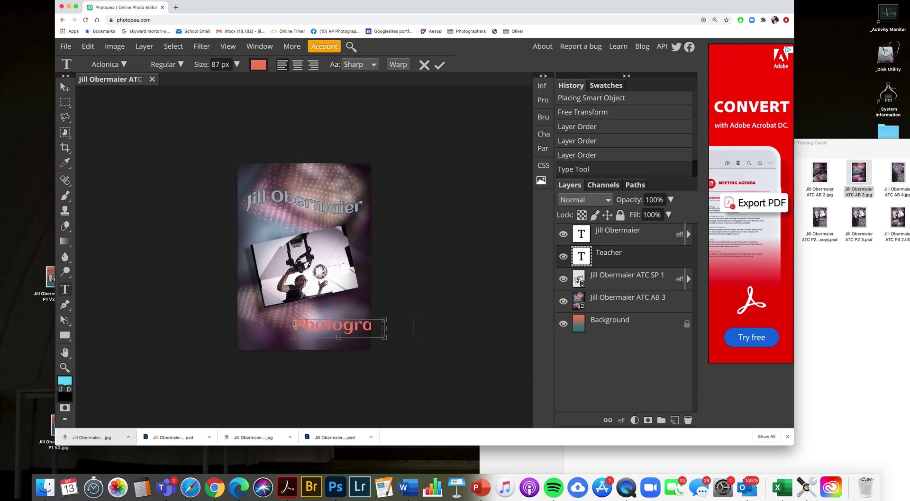
- Recolour the "Photographer" text with a grey-blue sampled from the card, lightened slightly, and commit the edit
{"action": "left_click_drag", "start_coordinate": [295, 325], "coordinate": [420, 330]}
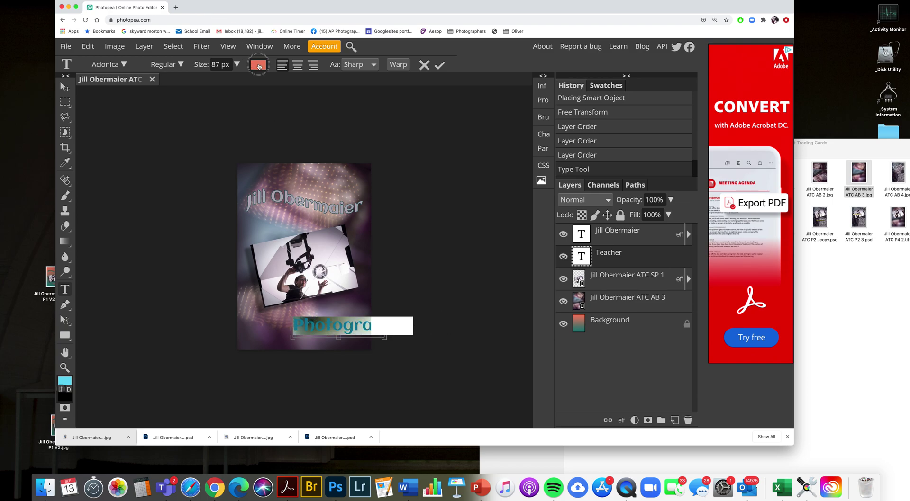
{"action": "left_click", "coordinate": [259, 64]}
{"action": "left_click", "coordinate": [266, 227]}
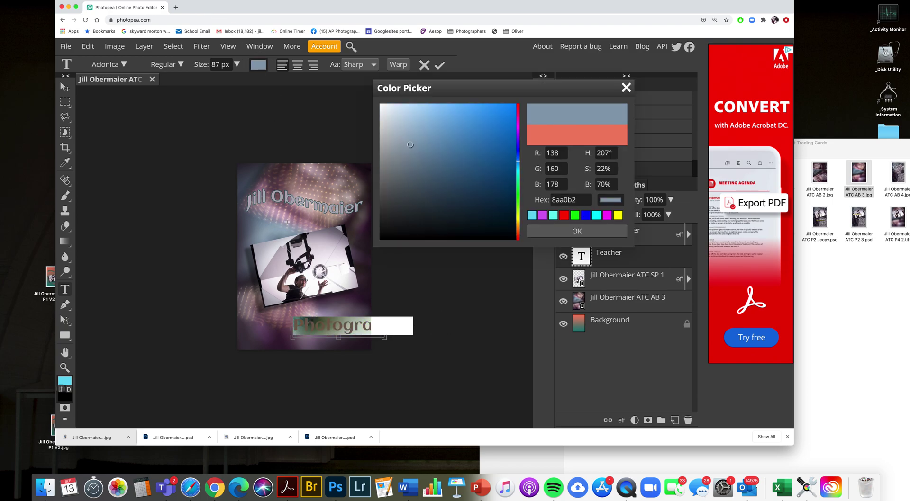
{"action": "left_click_drag", "start_coordinate": [411, 146], "coordinate": [410, 136]}
{"action": "left_click", "coordinate": [576, 231]}
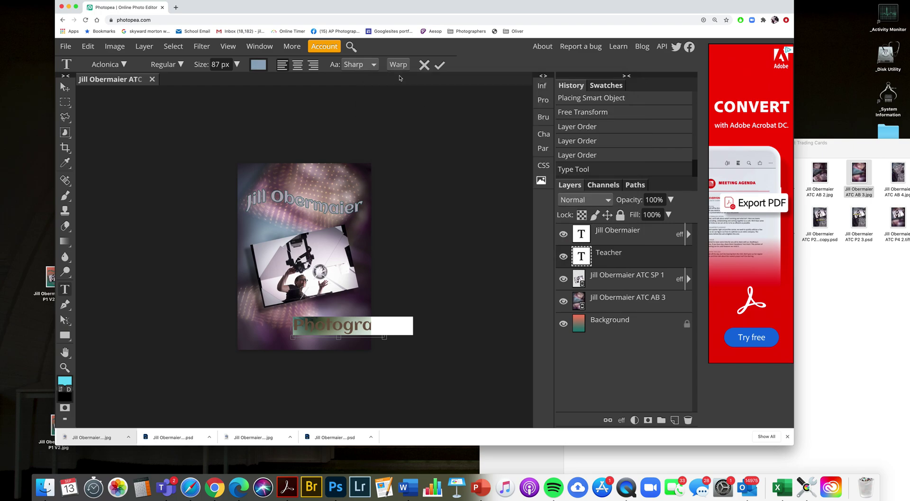
{"action": "left_click", "coordinate": [439, 65]}
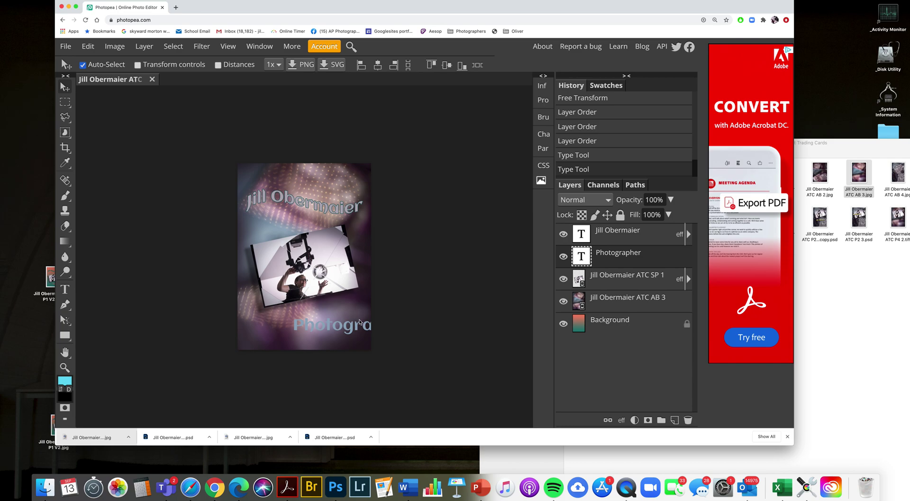
- Move the "Photographer" text fully onto the card below the portrait and add a 2 px outside stroke in dark teal
{"action": "left_click_drag", "start_coordinate": [361, 327], "coordinate": [313, 333]}
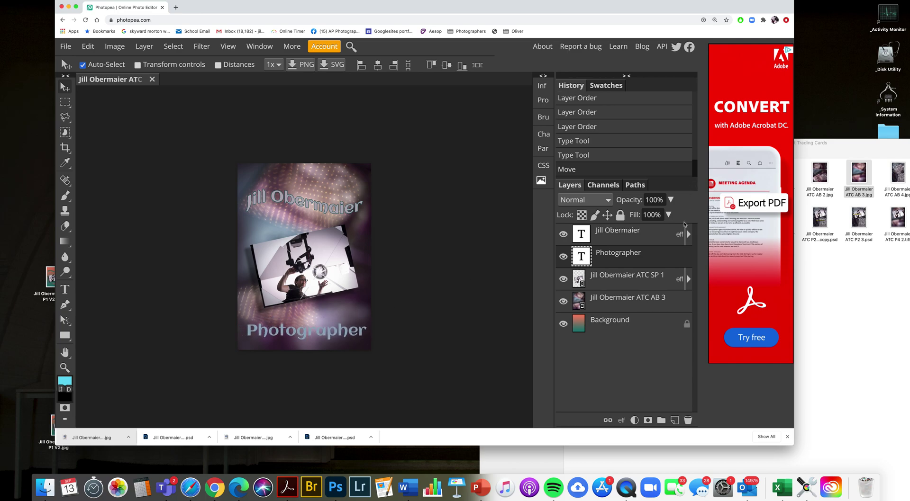
{"action": "double_click", "coordinate": [675, 257]}
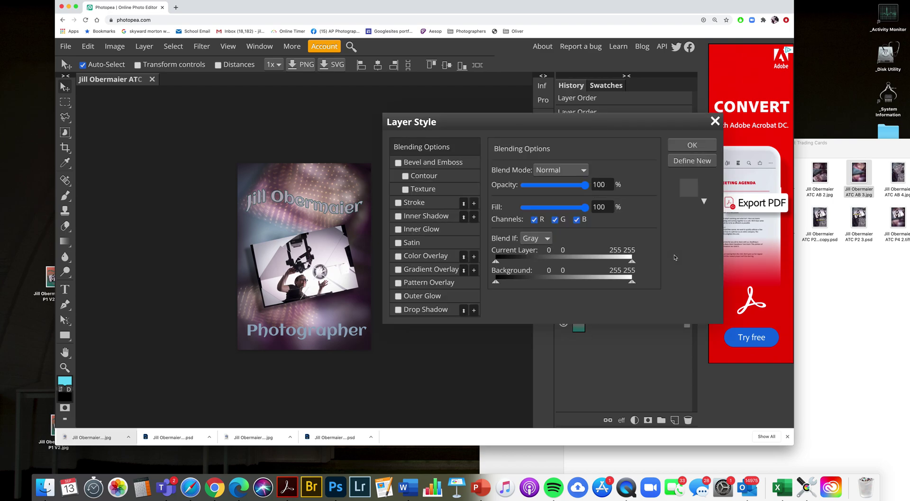
{"action": "left_click", "coordinate": [416, 204]}
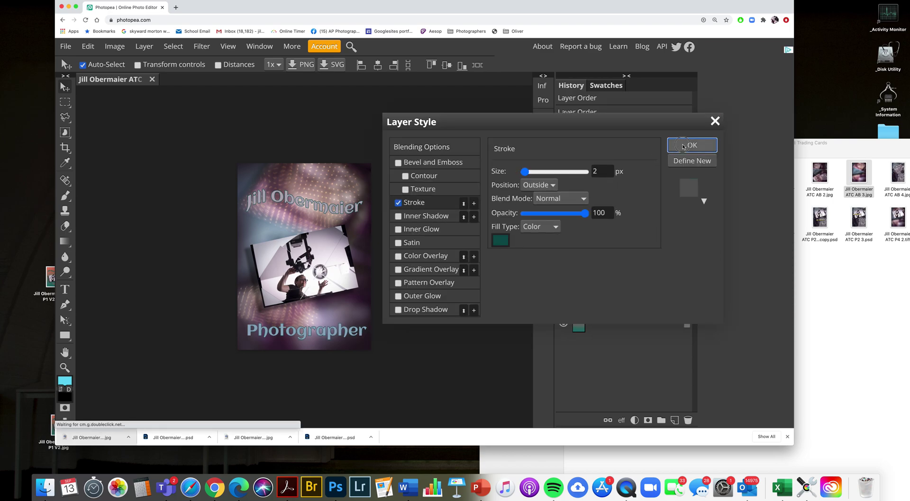
{"action": "left_click", "coordinate": [692, 145]}
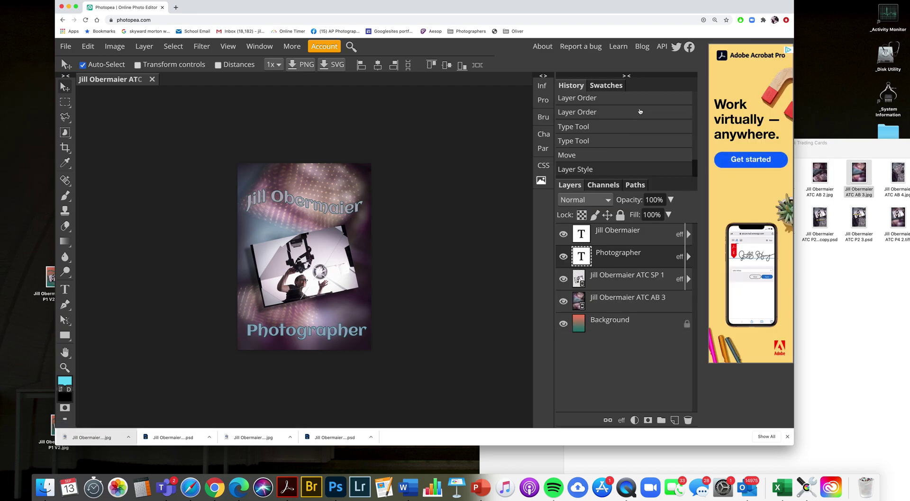
- Save the card as a PSD and put the downloaded file on the desktop, keeping both files
{"action": "left_click", "coordinate": [66, 46]}
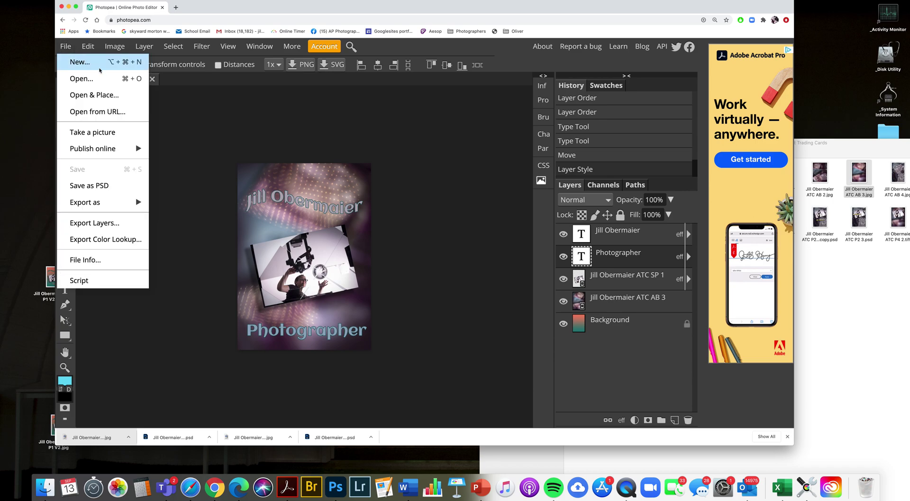
{"action": "left_click", "coordinate": [107, 186]}
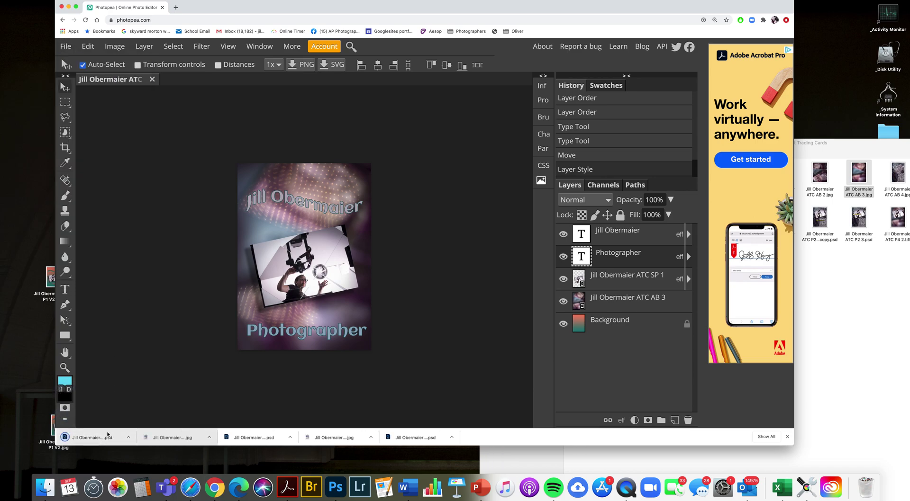
{"action": "left_click_drag", "start_coordinate": [100, 440], "coordinate": [33, 381]}
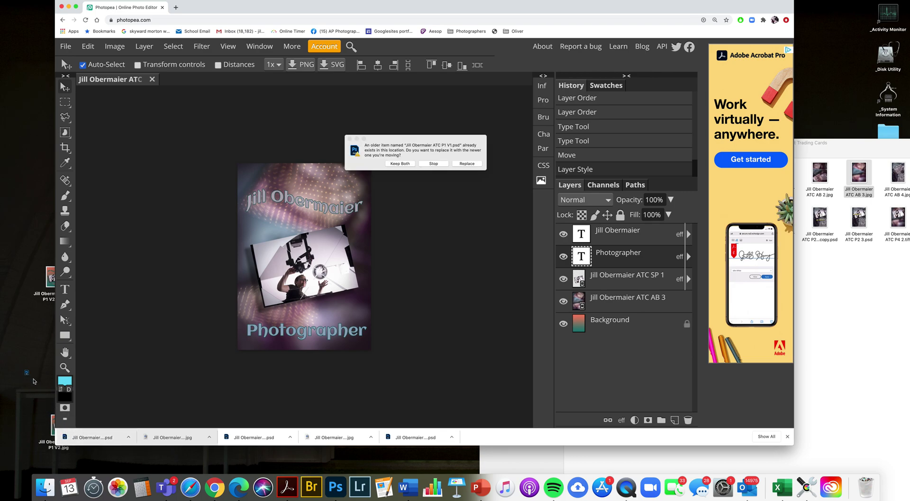
{"action": "left_click", "coordinate": [400, 164]}
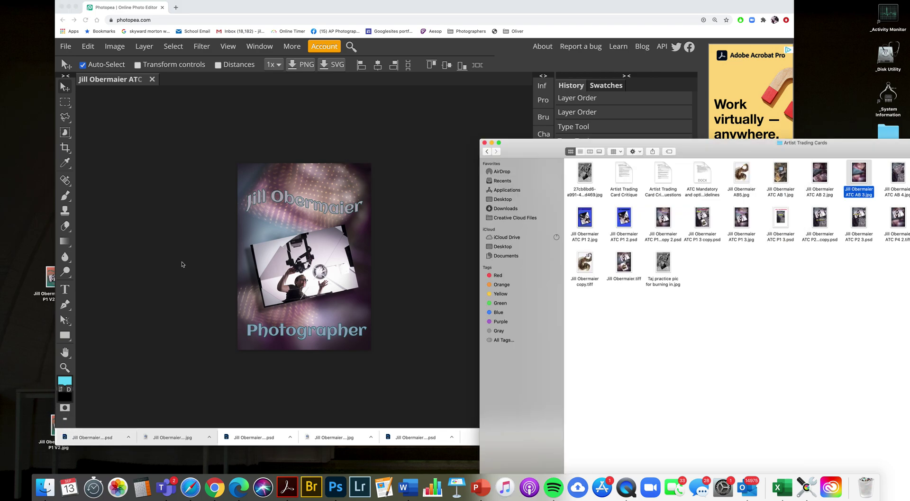
- Rename the copied PSD on the desktop so its name ends in "ATC P1 V3"
{"action": "left_click", "coordinate": [26, 396]}
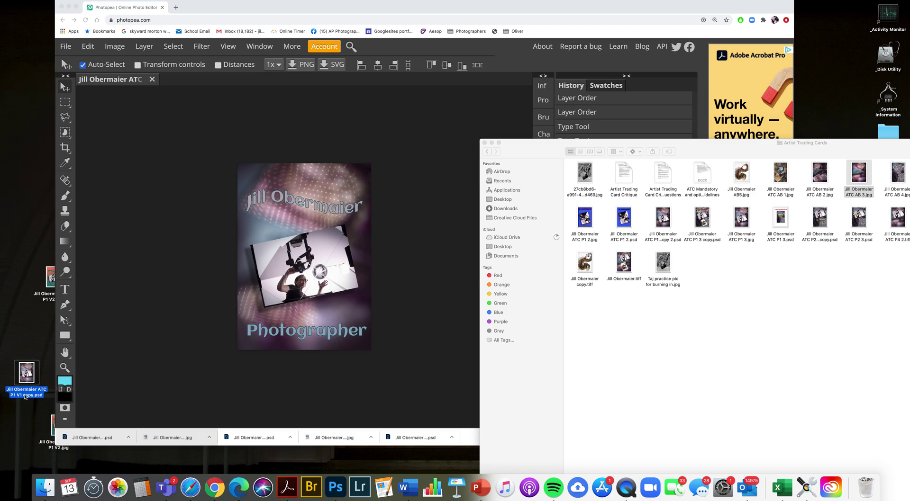
{"action": "left_click", "coordinate": [25, 396]}
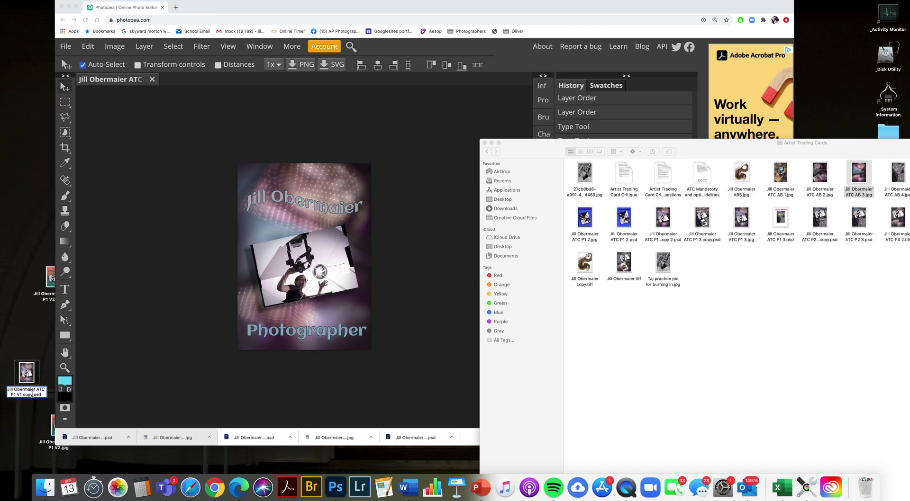
{"action": "left_click_drag", "start_coordinate": [33, 395], "coordinate": [20, 395]}
{"action": "key", "text": "BackSpace"}
{"action": "type", "text": "3"}
{"action": "left_click", "coordinate": [29, 327]}
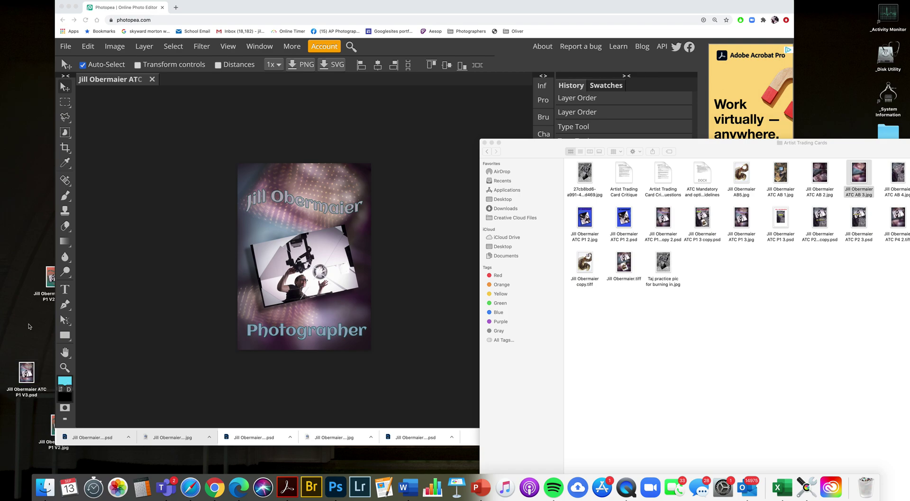
- Export the card as a JPG and put the downloaded file on the desktop, keeping both files
{"action": "left_click", "coordinate": [331, 295]}
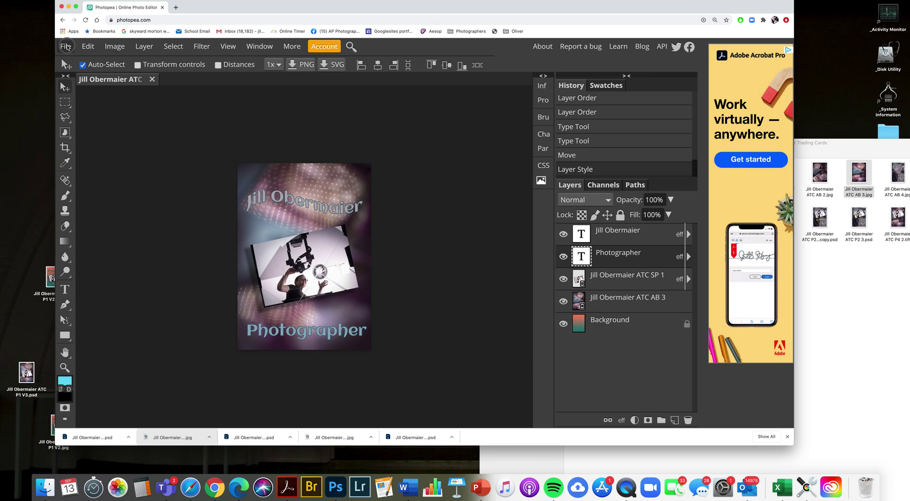
{"action": "left_click", "coordinate": [65, 46]}
{"action": "mouse_move", "coordinate": [119, 203]}
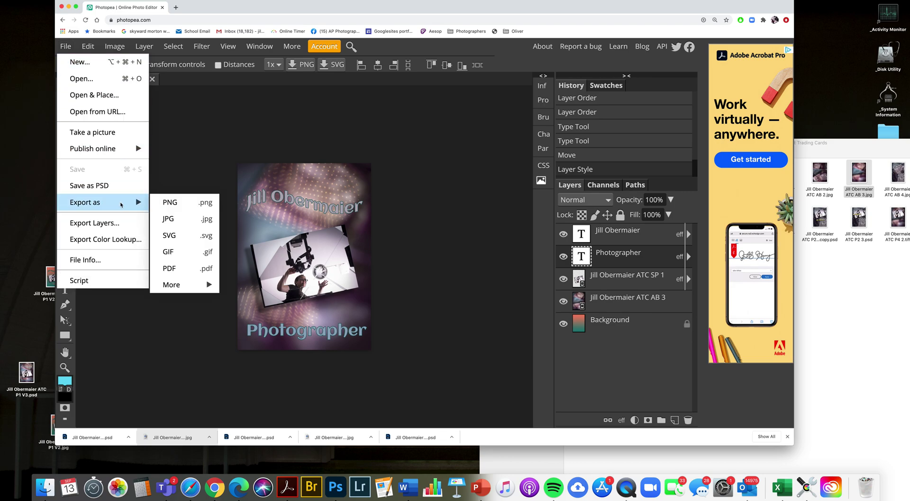
{"action": "left_click", "coordinate": [199, 216]}
{"action": "left_click", "coordinate": [312, 210]}
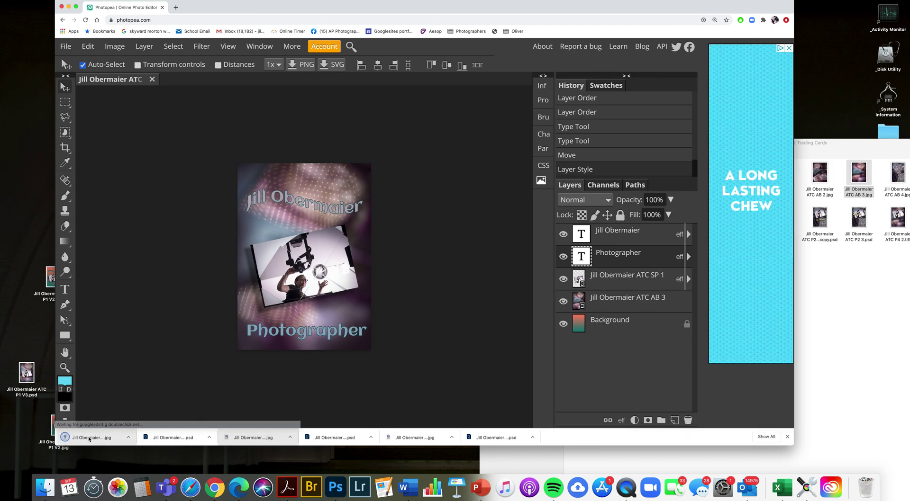
{"action": "left_click_drag", "start_coordinate": [91, 439], "coordinate": [22, 324]}
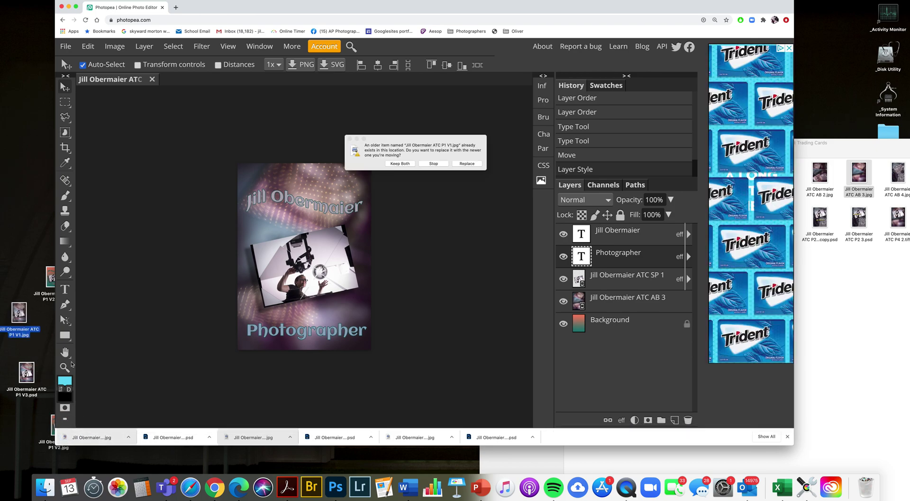
{"action": "left_click", "coordinate": [400, 163]}
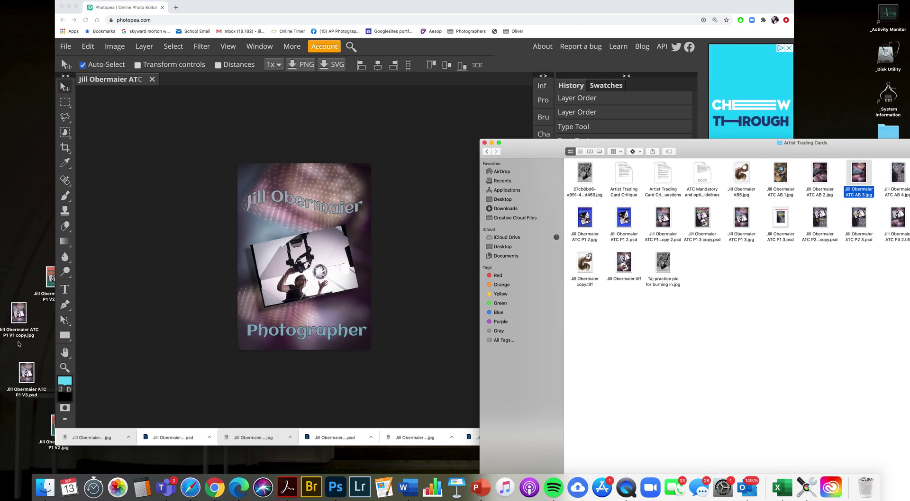
- Rename the copied JPG on the desktop so its name ends in "ATC P1 V3"
{"action": "left_click", "coordinate": [23, 334]}
{"action": "left_click", "coordinate": [28, 335]}
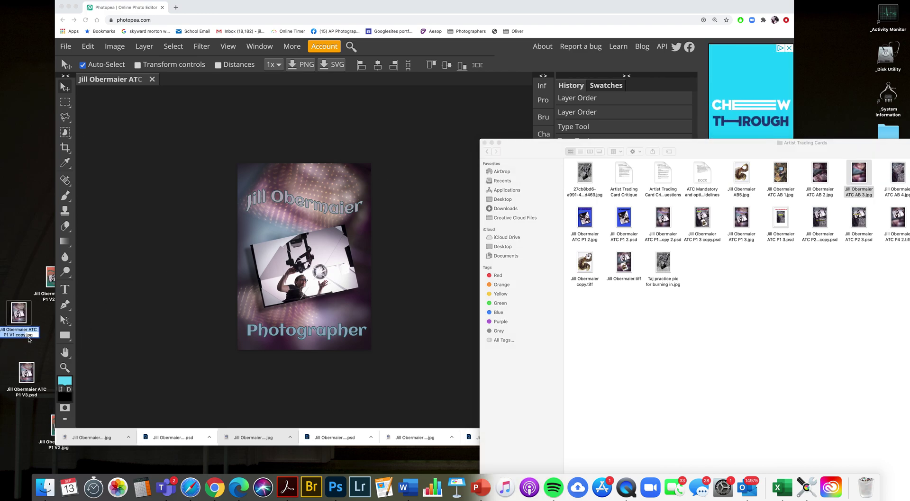
{"action": "left_click_drag", "start_coordinate": [27, 336], "coordinate": [14, 335]}
{"action": "type", "text": "3"}
{"action": "left_click", "coordinate": [34, 359]}
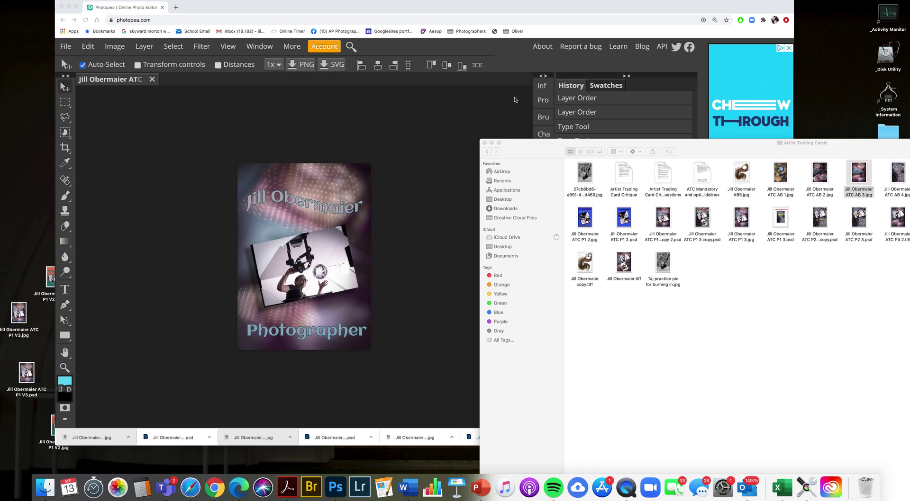
- Close the folder and browser windows, and open the Artist Trading Cards folder inside Digital Photo Class
{"action": "left_click", "coordinate": [484, 142]}
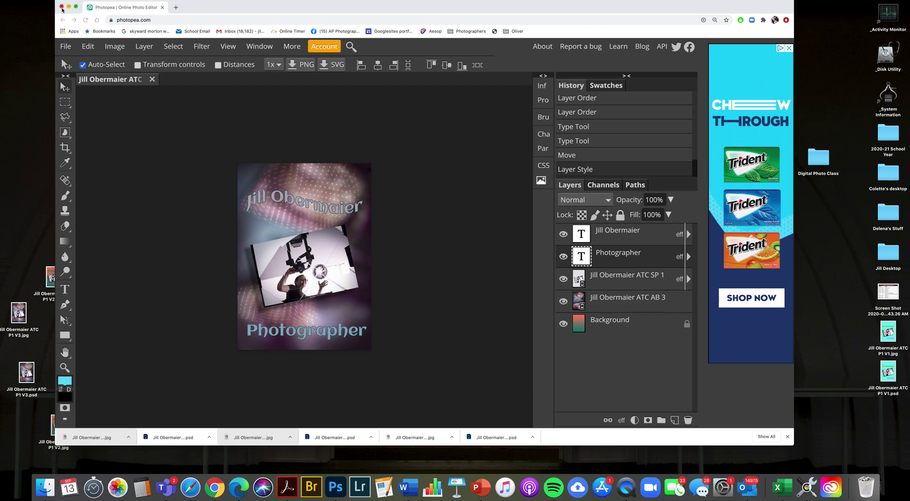
{"action": "left_click", "coordinate": [61, 7]}
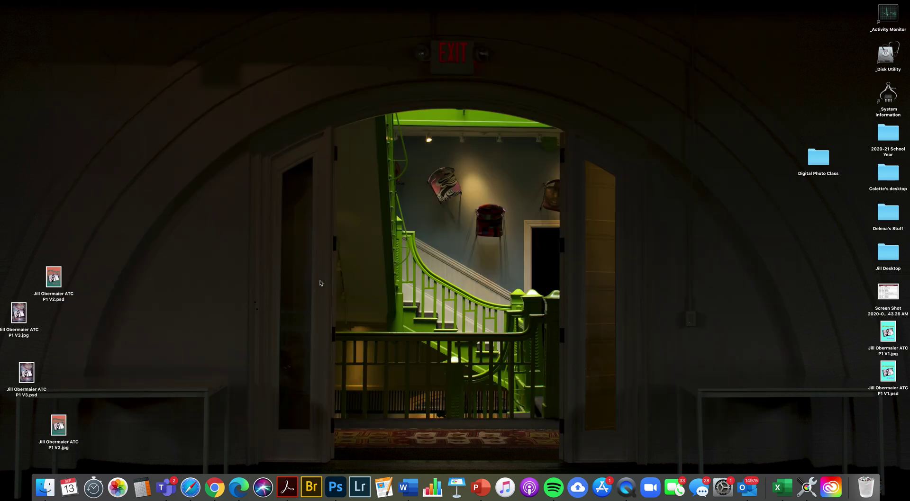
{"action": "double_click", "coordinate": [815, 155]}
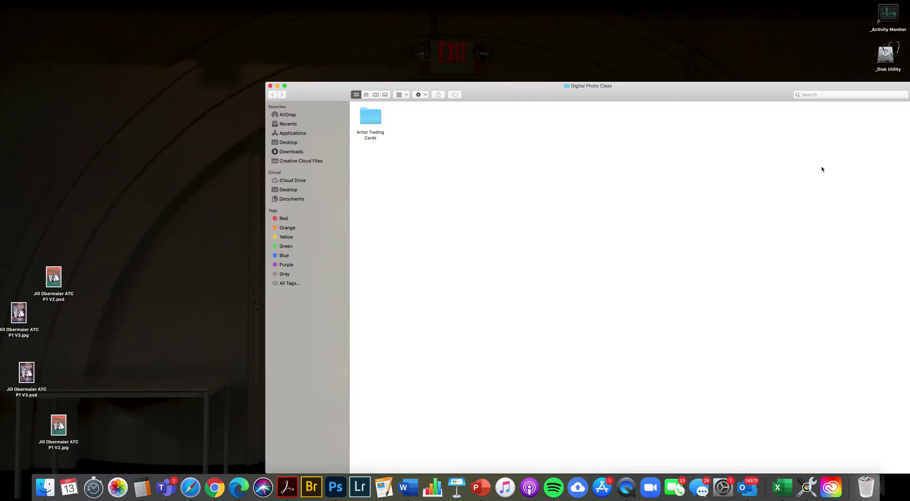
{"action": "left_click", "coordinate": [377, 116]}
{"action": "double_click", "coordinate": [377, 115]}
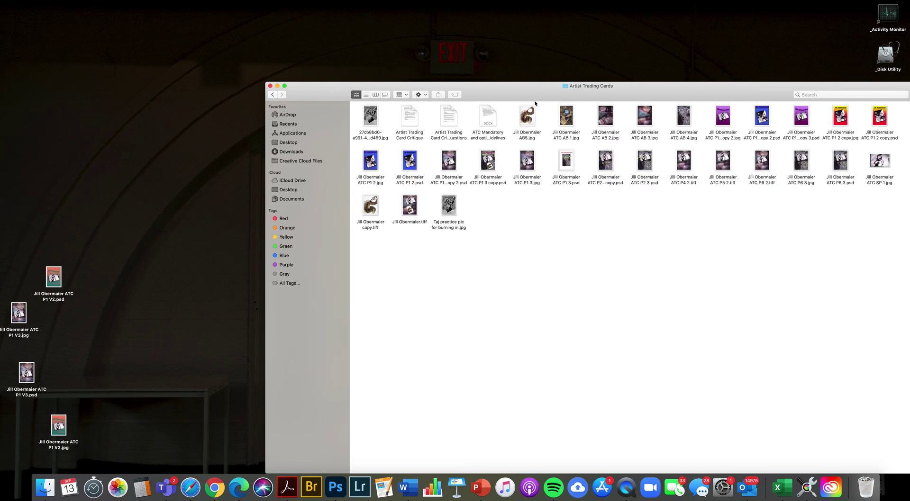
- Move the V1, V2 and V3 PSD and JPG card files from the desktop into the Artist Trading Cards folder
{"action": "left_click_drag", "start_coordinate": [60, 287], "coordinate": [519, 251]}
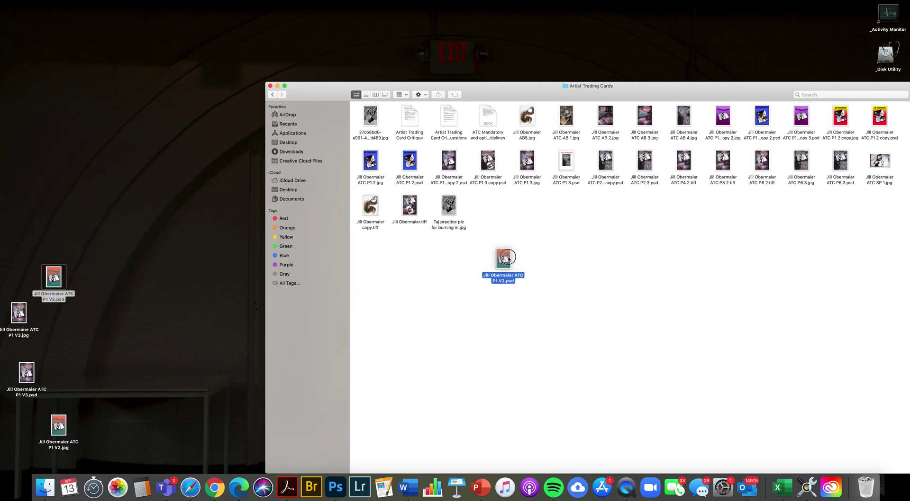
{"action": "left_click_drag", "start_coordinate": [18, 310], "coordinate": [516, 320]}
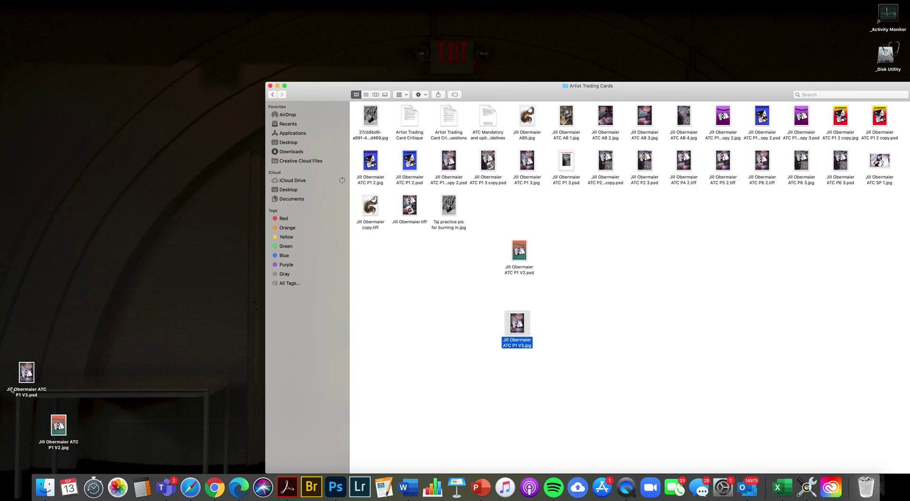
{"action": "left_click_drag", "start_coordinate": [13, 338], "coordinate": [580, 327]}
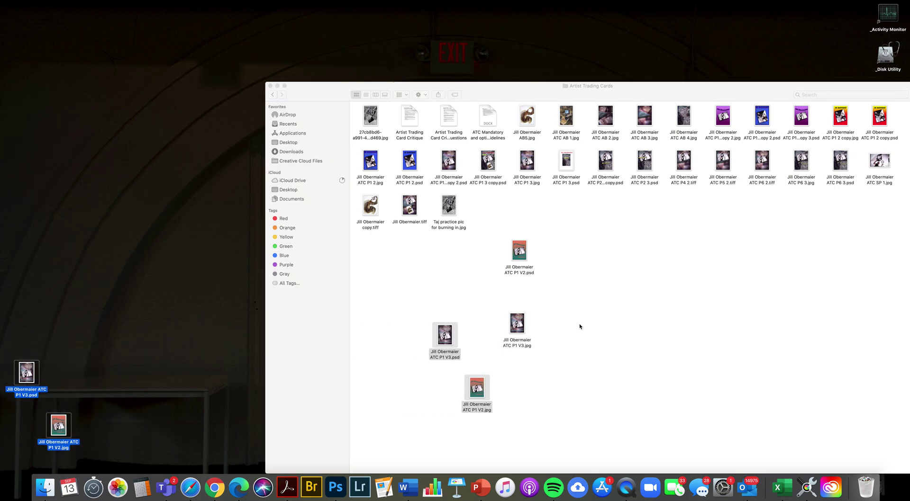
{"action": "left_click_drag", "start_coordinate": [810, 85], "coordinate": [612, 3]}
{"action": "left_click_drag", "start_coordinate": [843, 318], "coordinate": [905, 398]}
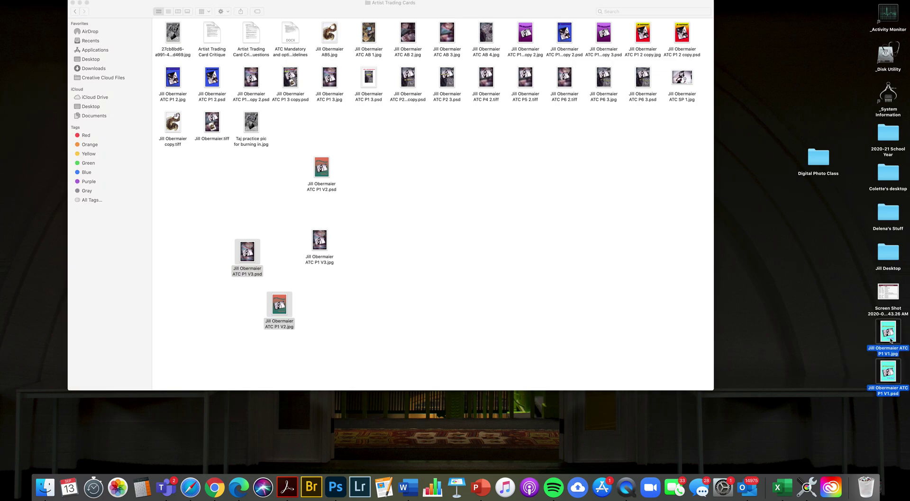
{"action": "left_click_drag", "start_coordinate": [470, 233], "coordinate": [470, 233]}
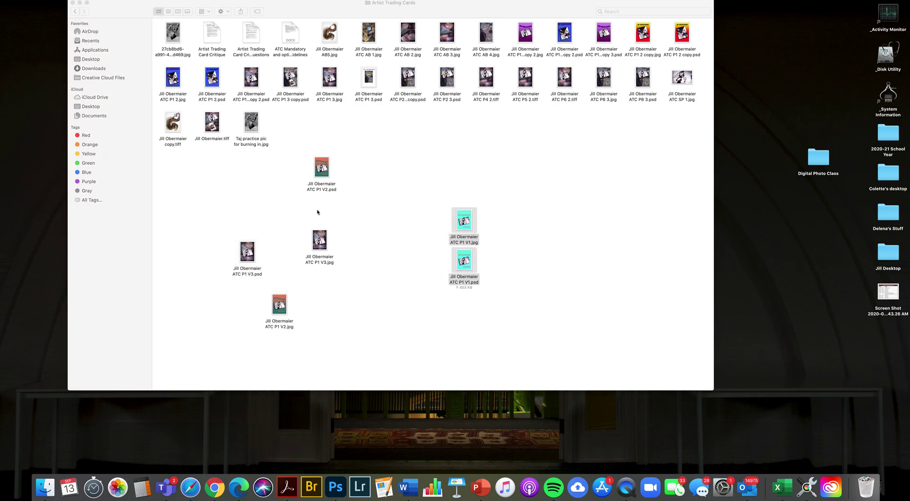
- Clean up the Artist Trading Cards folder's icons by name and close the folder window
{"action": "left_click", "coordinate": [206, 141]}
{"action": "left_click", "coordinate": [47, 2]}
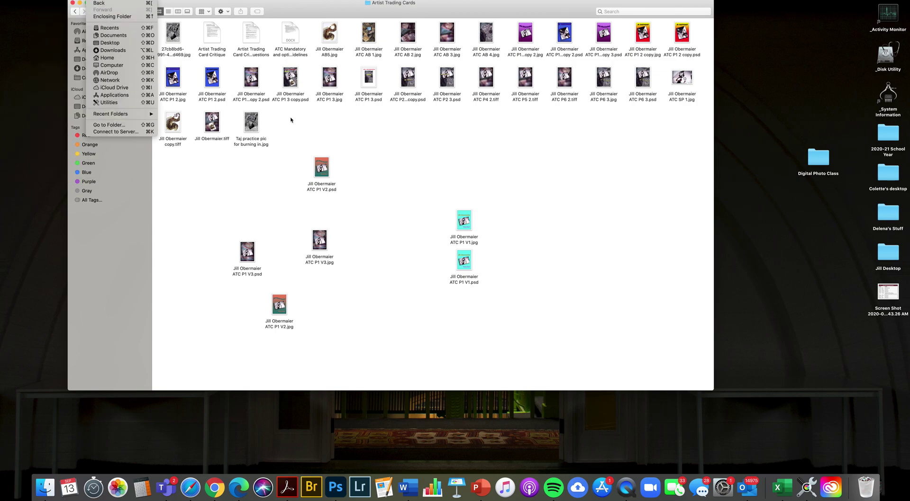
{"action": "left_click", "coordinate": [112, 1]}
{"action": "left_click", "coordinate": [76, 1]}
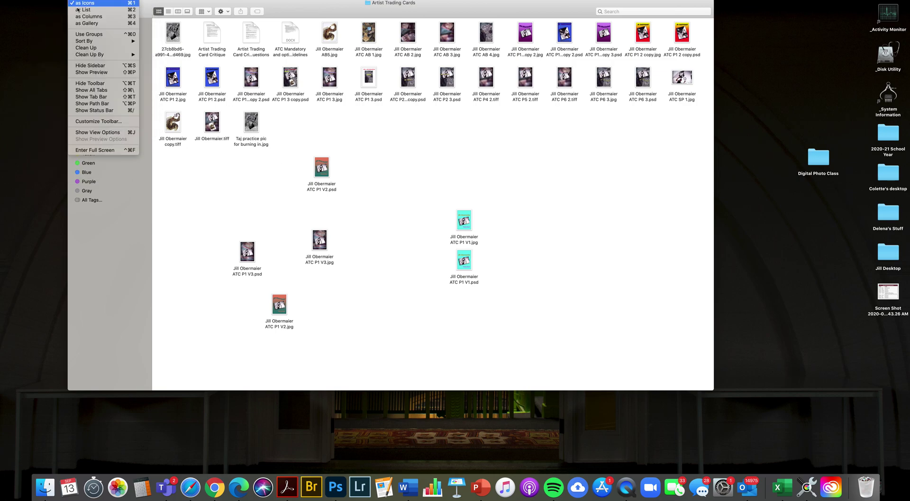
{"action": "mouse_move", "coordinate": [98, 54]}
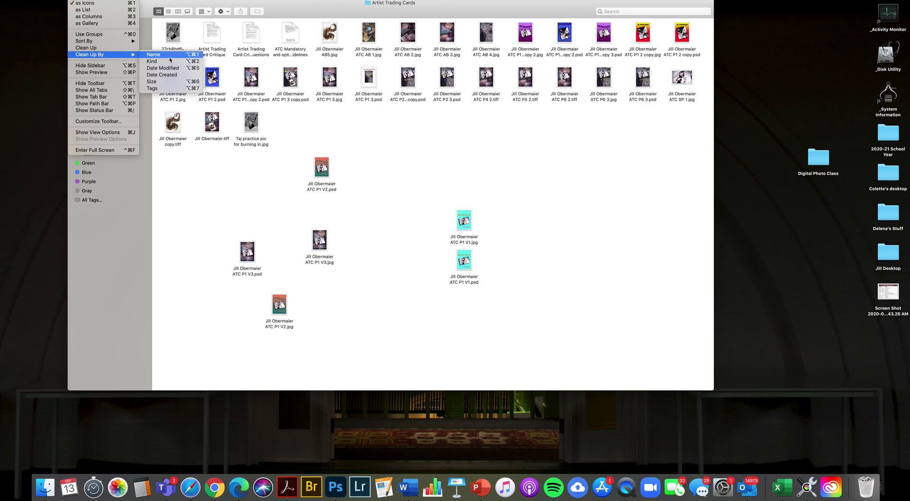
{"action": "left_click", "coordinate": [161, 55]}
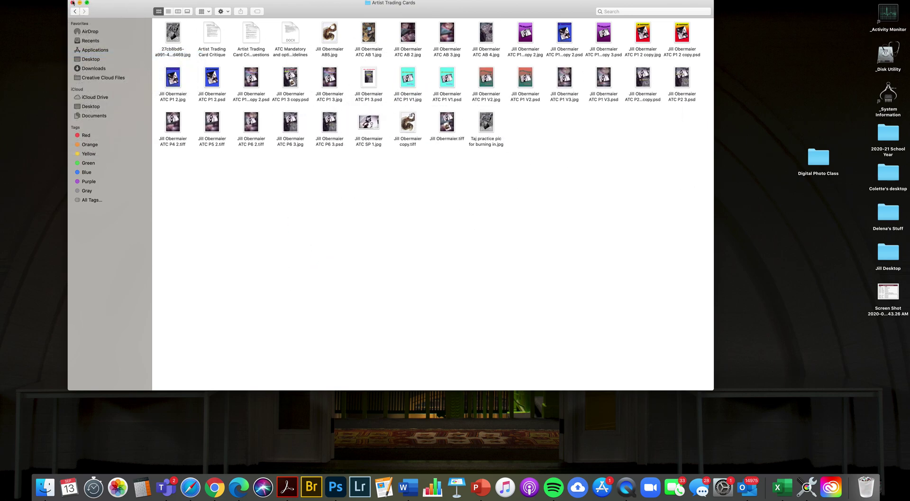
{"action": "left_click", "coordinate": [72, 3]}
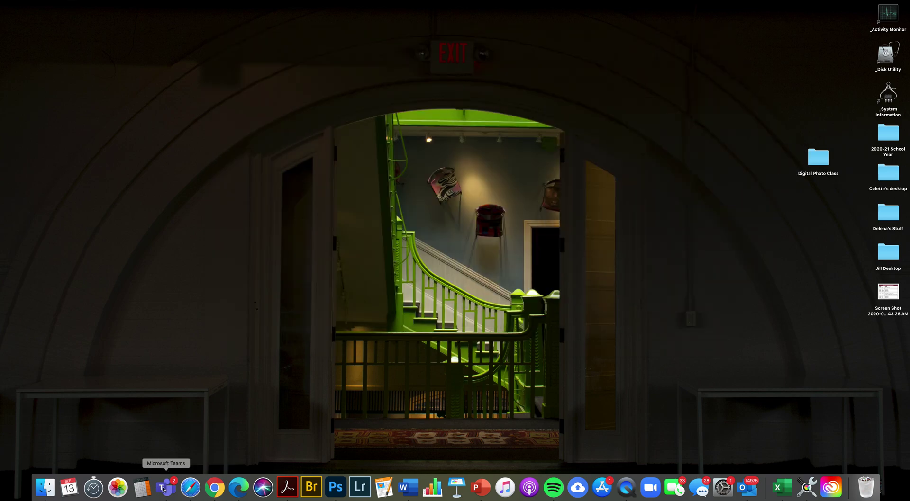
- Switch to Microsoft Teams and open the 2020-21 Per. 1 Digital Photography West team
{"action": "left_click", "coordinate": [163, 489]}
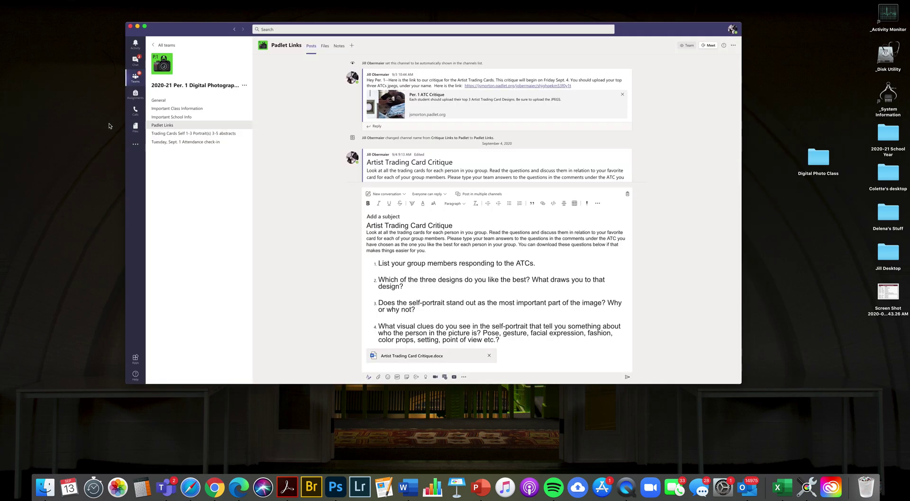
{"action": "left_click", "coordinate": [134, 78]}
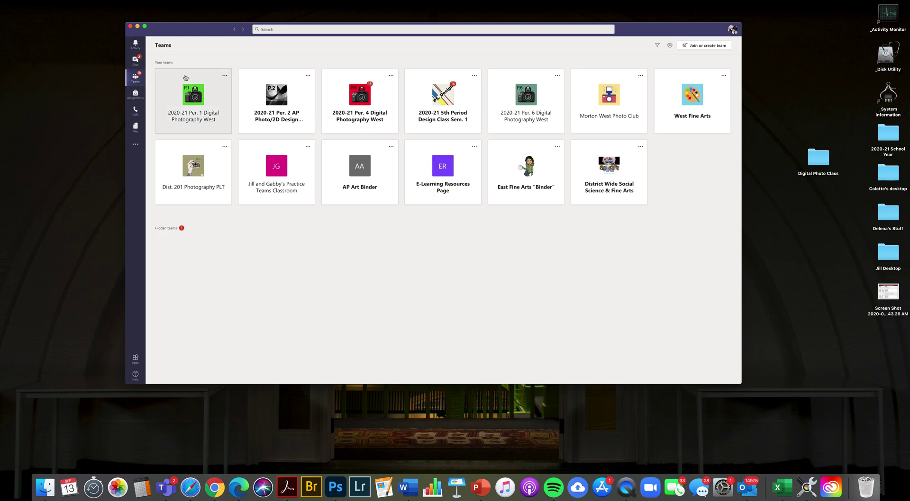
{"action": "left_click", "coordinate": [190, 97]}
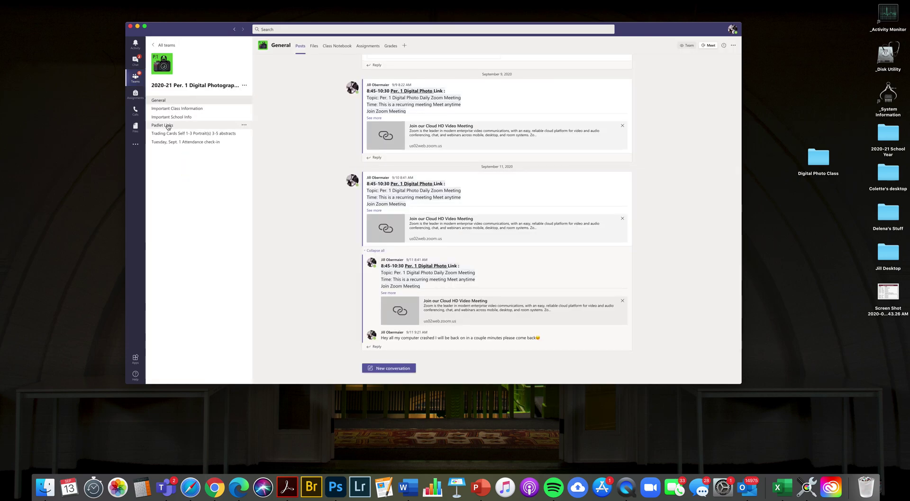
- Open the Per. 1 ATC Critique Padlet board from the link posted in the team's Padlet Links channel
{"action": "left_click", "coordinate": [168, 127]}
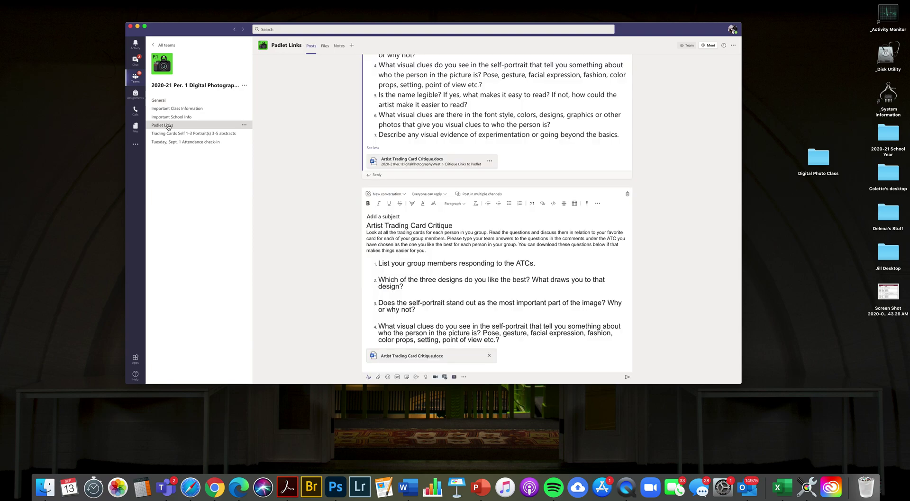
{"action": "scroll", "coordinate": [609, 177], "scroll_direction": "up", "scroll_amount": 5}
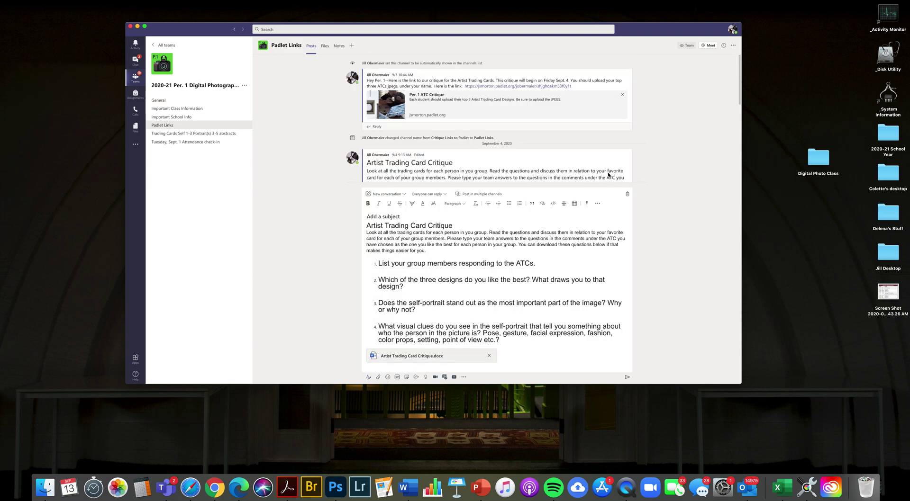
{"action": "mouse_move", "coordinate": [402, 85]}
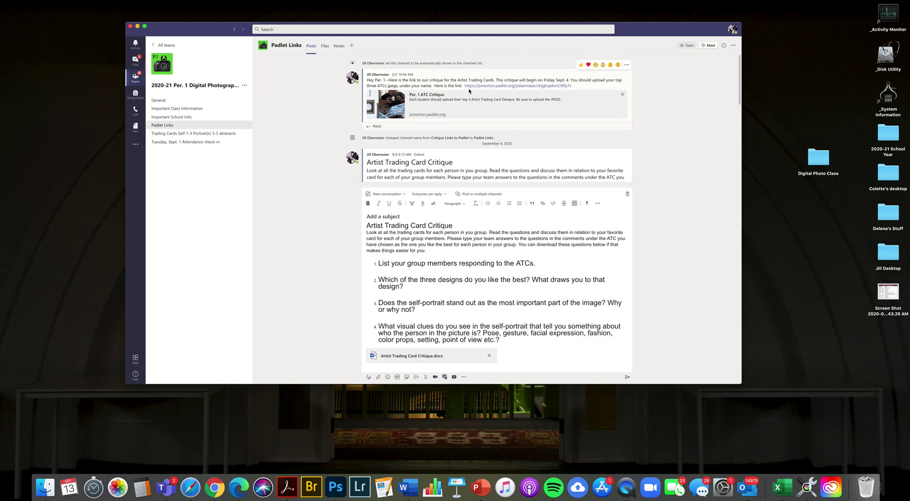
{"action": "left_click", "coordinate": [495, 88]}
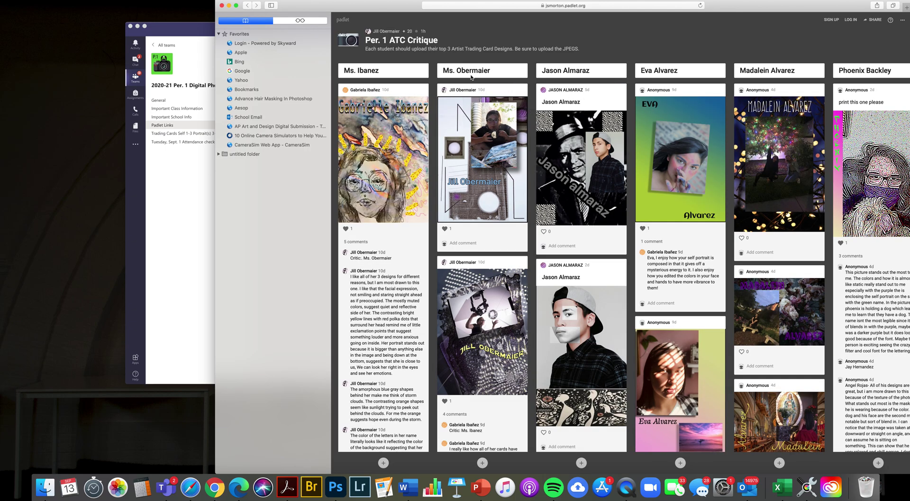
- Add a post to the first empty student column on the critique board and upload the ATC P1 V3 JPG card
{"action": "scroll", "coordinate": [453, 350], "scroll_direction": "down", "scroll_amount": 7}
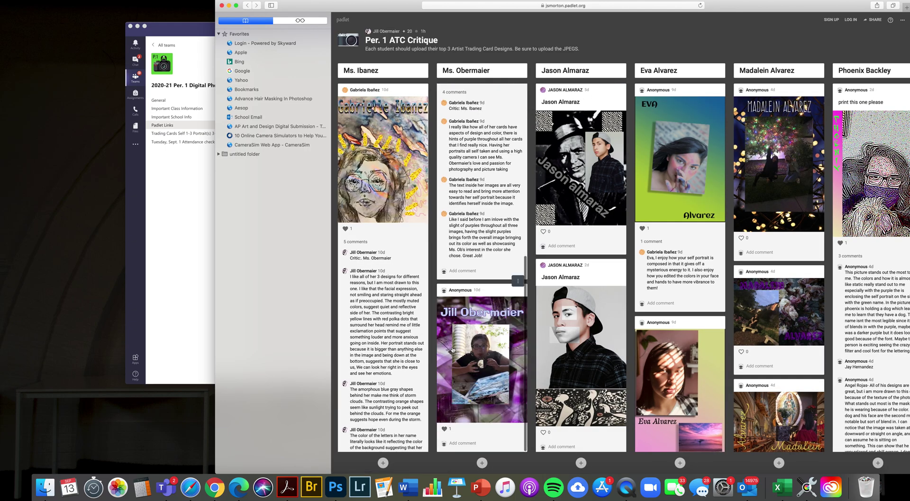
{"action": "scroll", "coordinate": [453, 350], "scroll_direction": "up", "scroll_amount": 7}
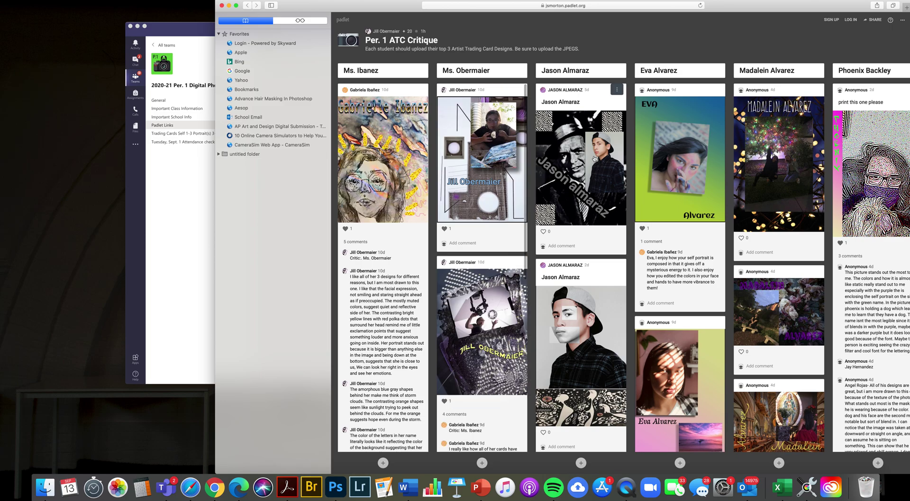
{"action": "scroll", "coordinate": [642, 76], "scroll_direction": "right", "scroll_amount": 8}
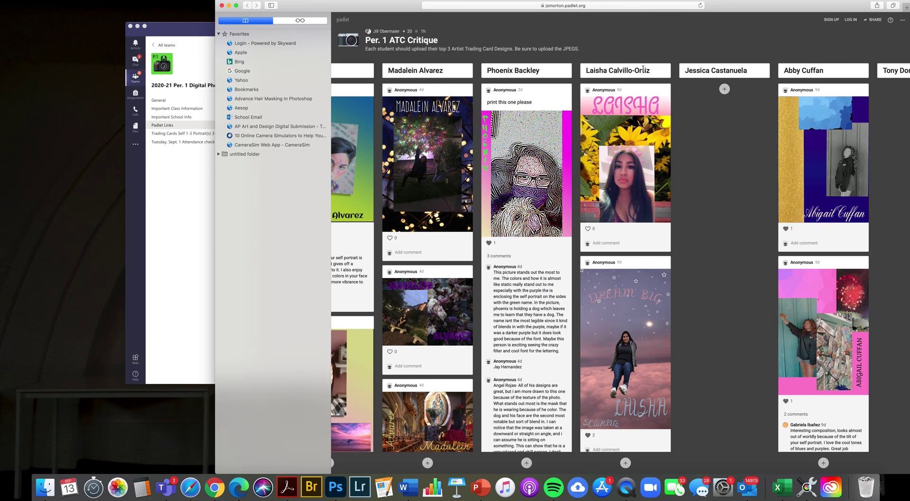
{"action": "scroll", "coordinate": [643, 69], "scroll_direction": "right", "scroll_amount": 4}
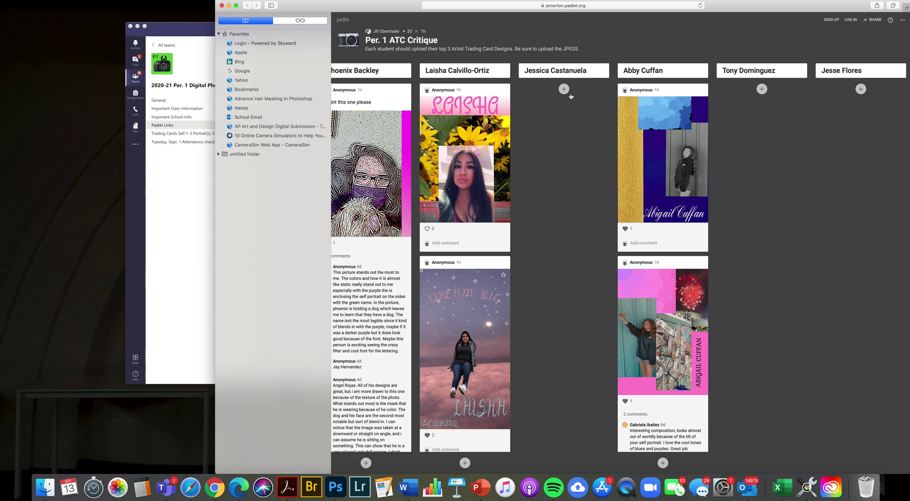
{"action": "left_click", "coordinate": [564, 90]}
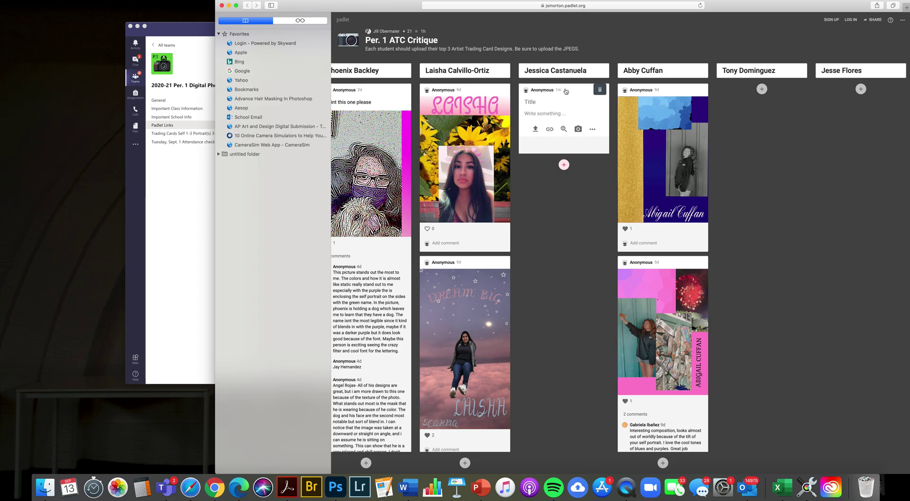
{"action": "left_click", "coordinate": [535, 130]}
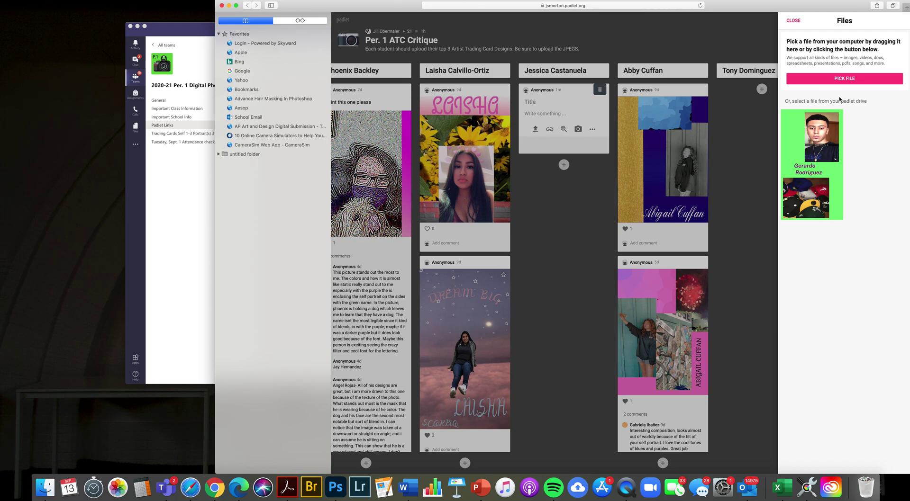
{"action": "left_click", "coordinate": [860, 80]}
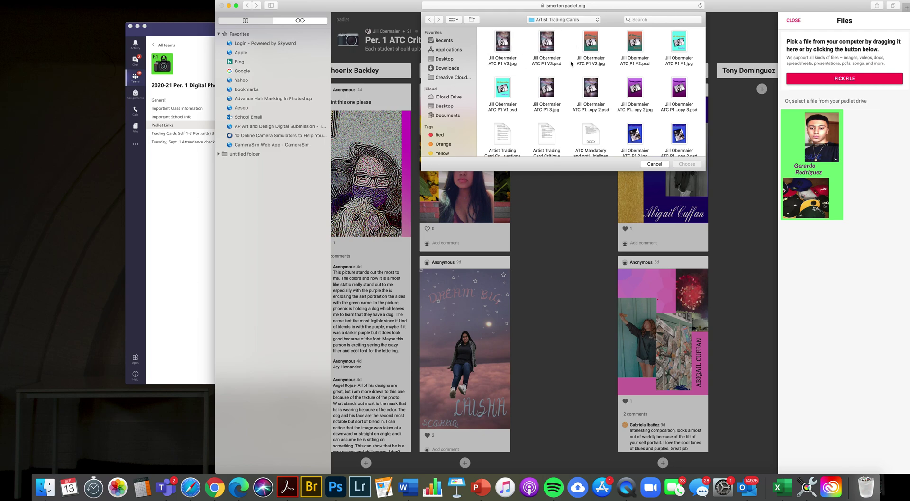
{"action": "left_click", "coordinate": [502, 46]}
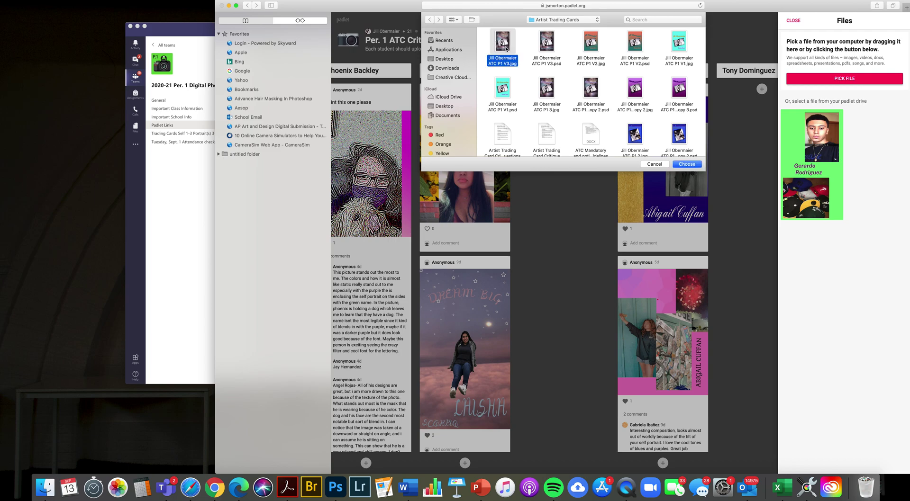
{"action": "left_click", "coordinate": [688, 164]}
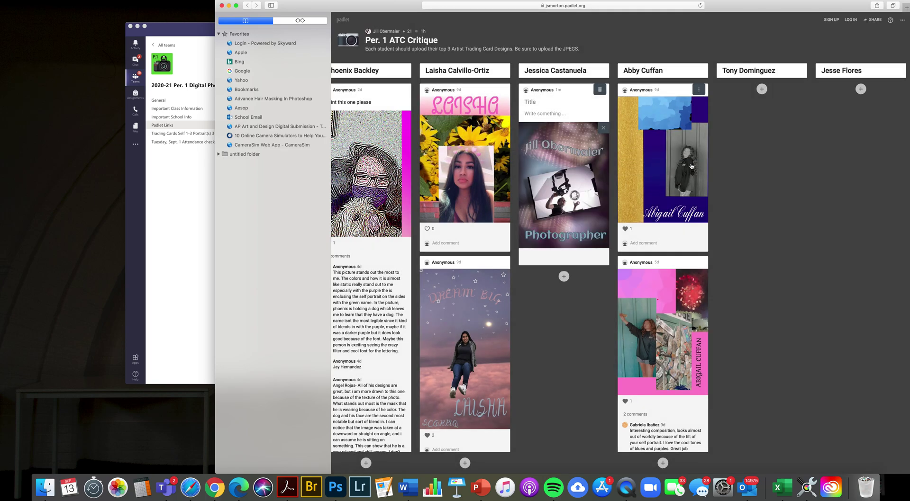
- Add a second post beneath the V3 card in the same student column and upload the ATC P1 V1 JPG card
{"action": "left_click", "coordinate": [563, 276]}
{"action": "left_click", "coordinate": [535, 301]}
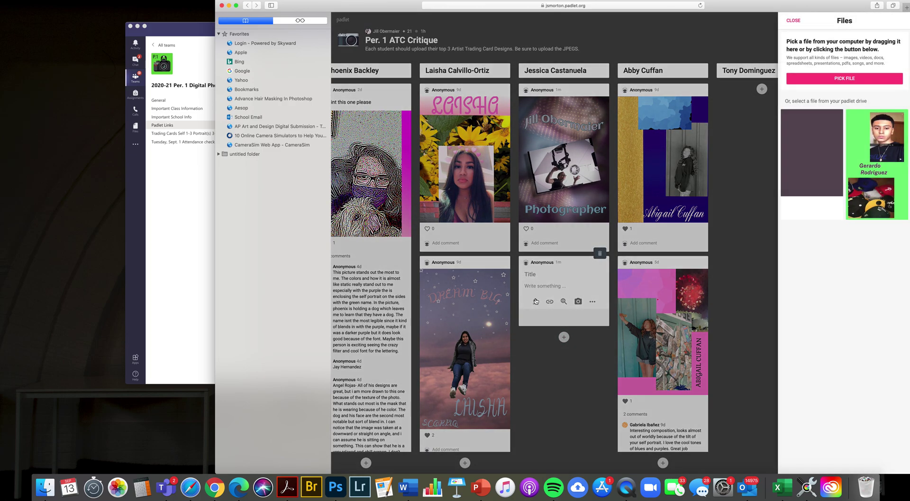
{"action": "left_click", "coordinate": [841, 76]}
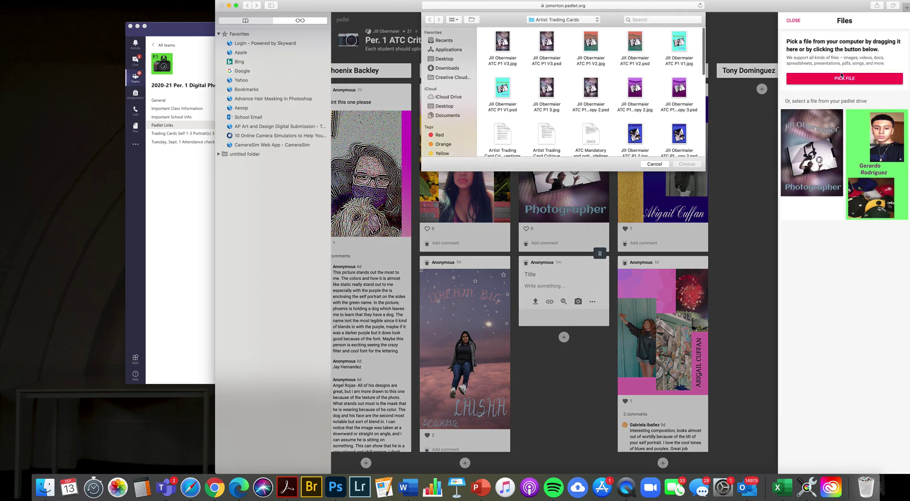
{"action": "left_click", "coordinate": [683, 43]}
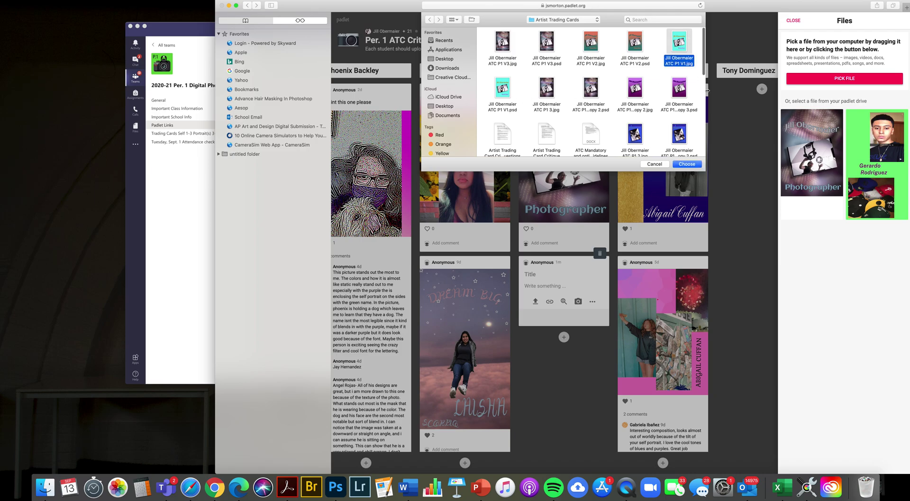
{"action": "left_click", "coordinate": [686, 165]}
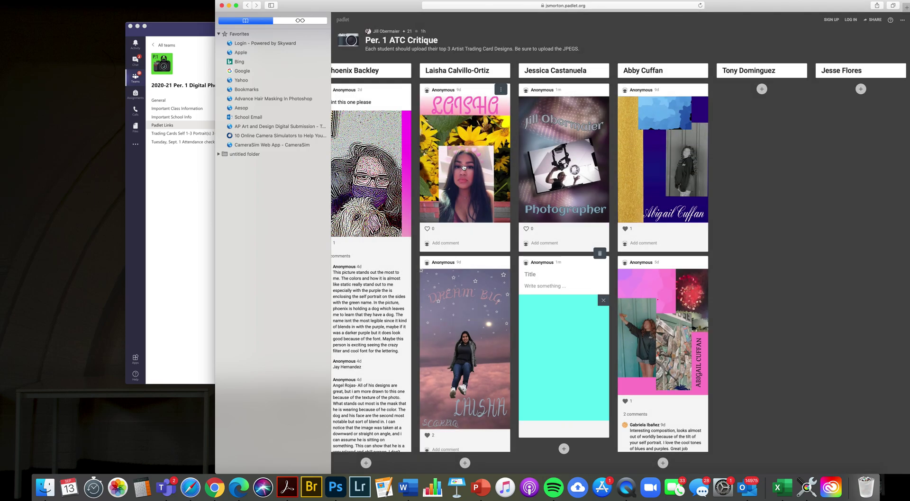
- Add a third post to the same column with the ATC P1 V2 JPG card, and move the browser window fully into view
{"action": "left_click", "coordinate": [563, 449]}
{"action": "scroll", "coordinate": [580, 443], "scroll_direction": "down", "scroll_amount": 2}
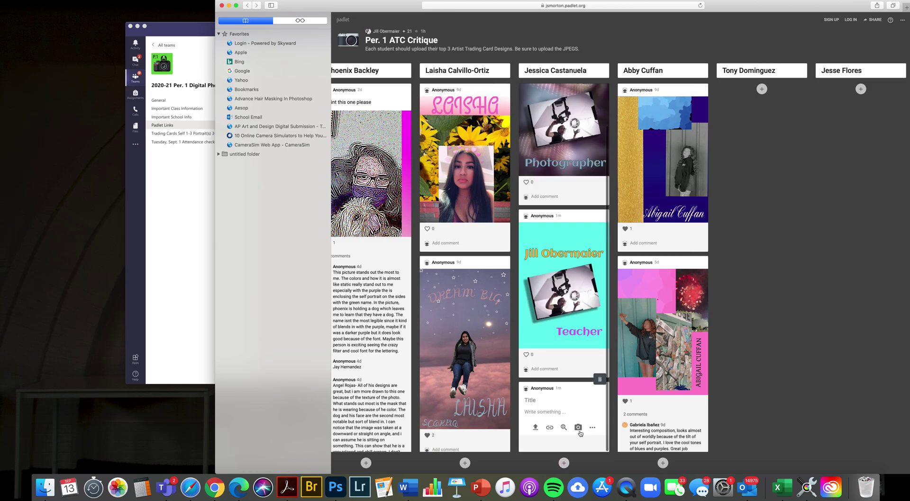
{"action": "left_click", "coordinate": [535, 427]}
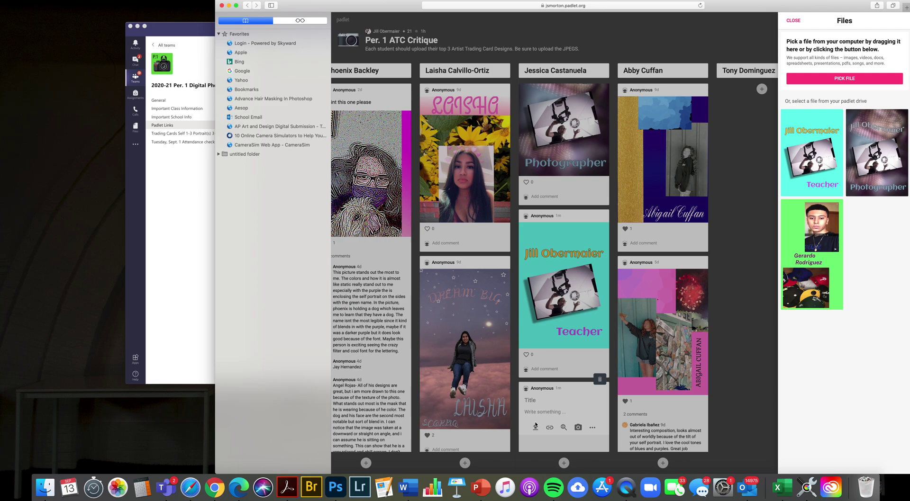
{"action": "left_click", "coordinate": [844, 80]}
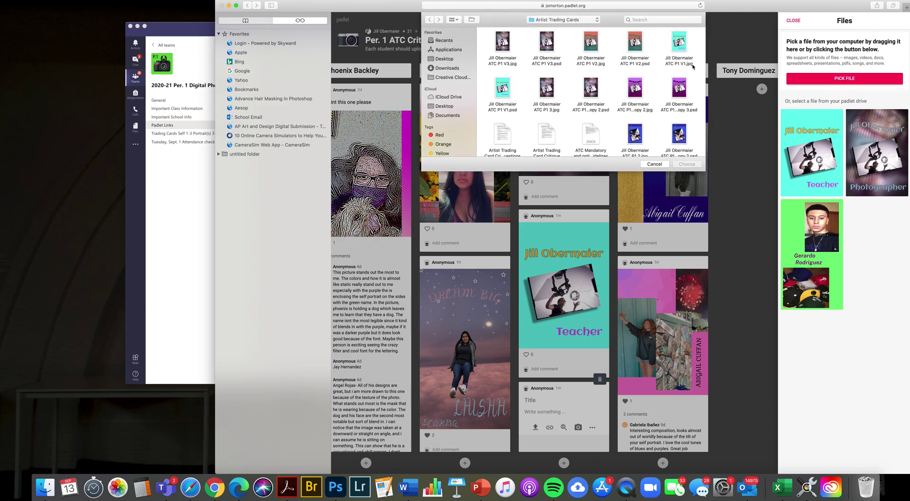
{"action": "left_click", "coordinate": [593, 43]}
{"action": "left_click", "coordinate": [687, 165]}
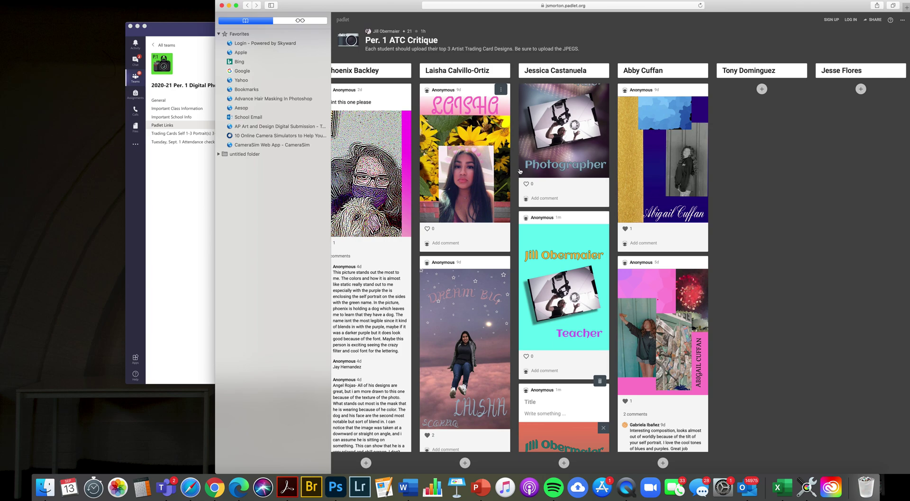
{"action": "scroll", "coordinate": [540, 183], "scroll_direction": "down", "scroll_amount": 3}
{"action": "scroll", "coordinate": [553, 182], "scroll_direction": "up", "scroll_amount": 4}
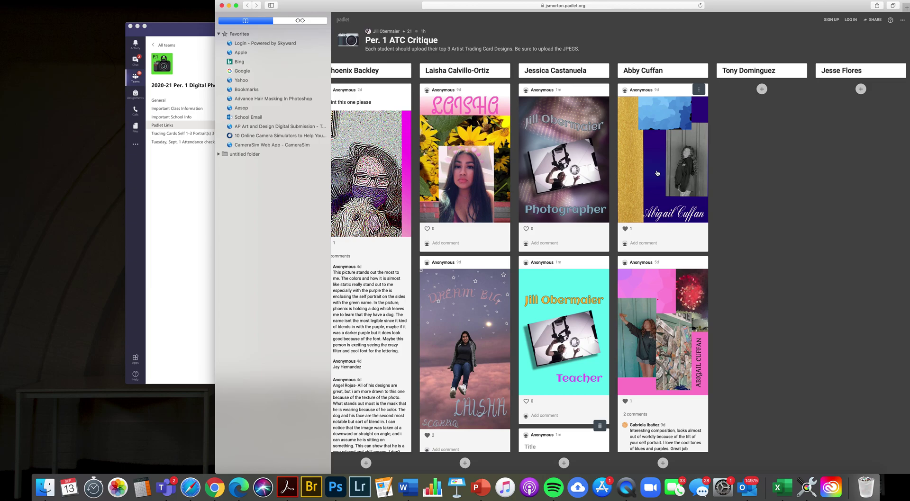
{"action": "left_click_drag", "start_coordinate": [765, 7], "coordinate": [589, 35]}
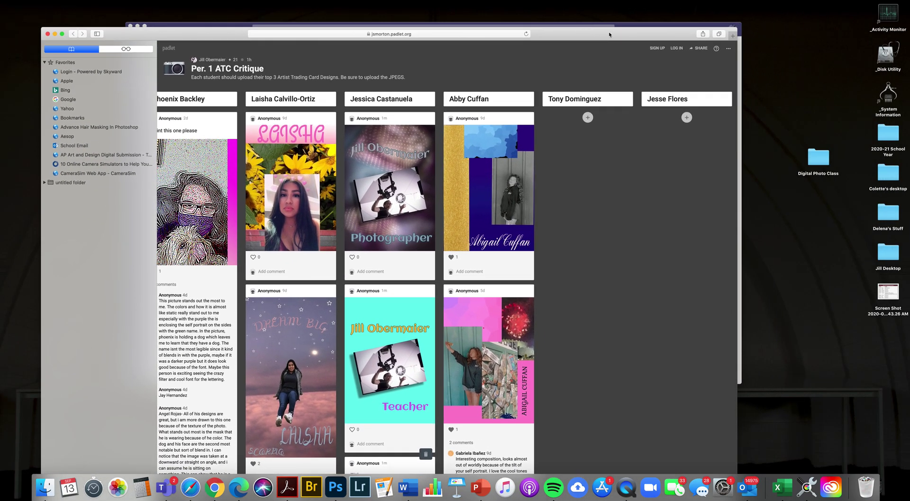